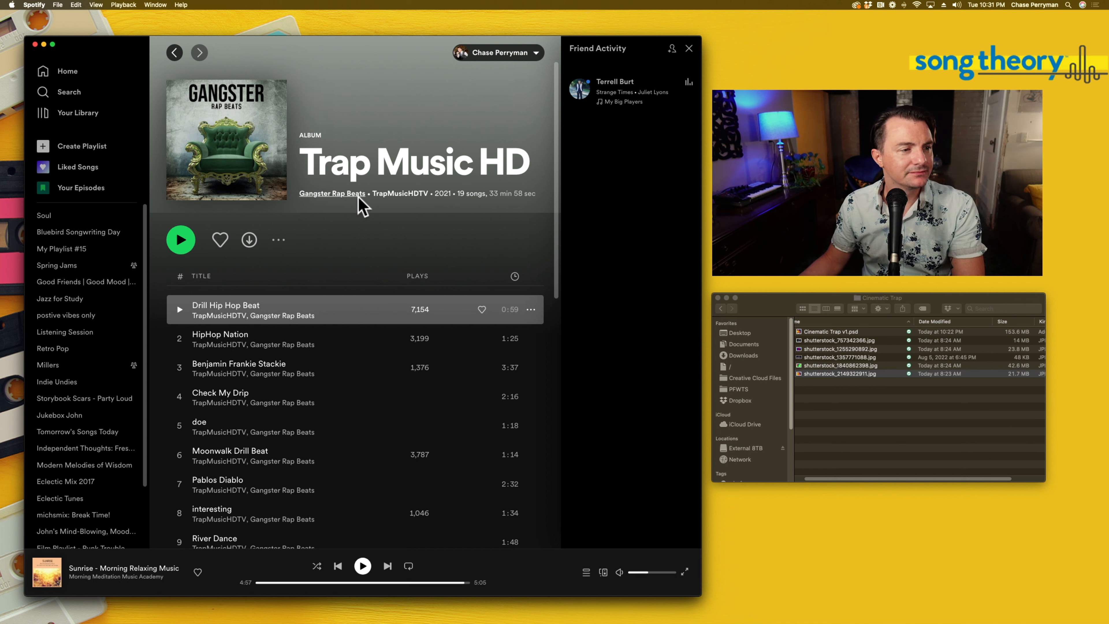
- Return to the This Is TrapMusicHDTV playlist and open the album of the track The Trap Circus Frea… to view its cover
left_click(174, 52)
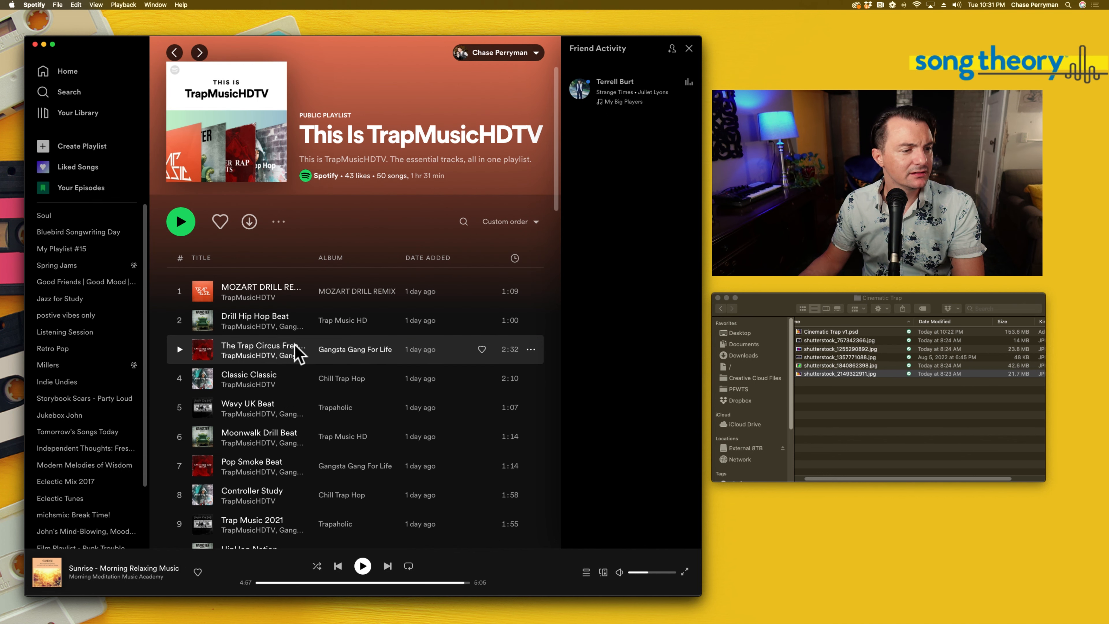
scroll(298, 353, "down", 1)
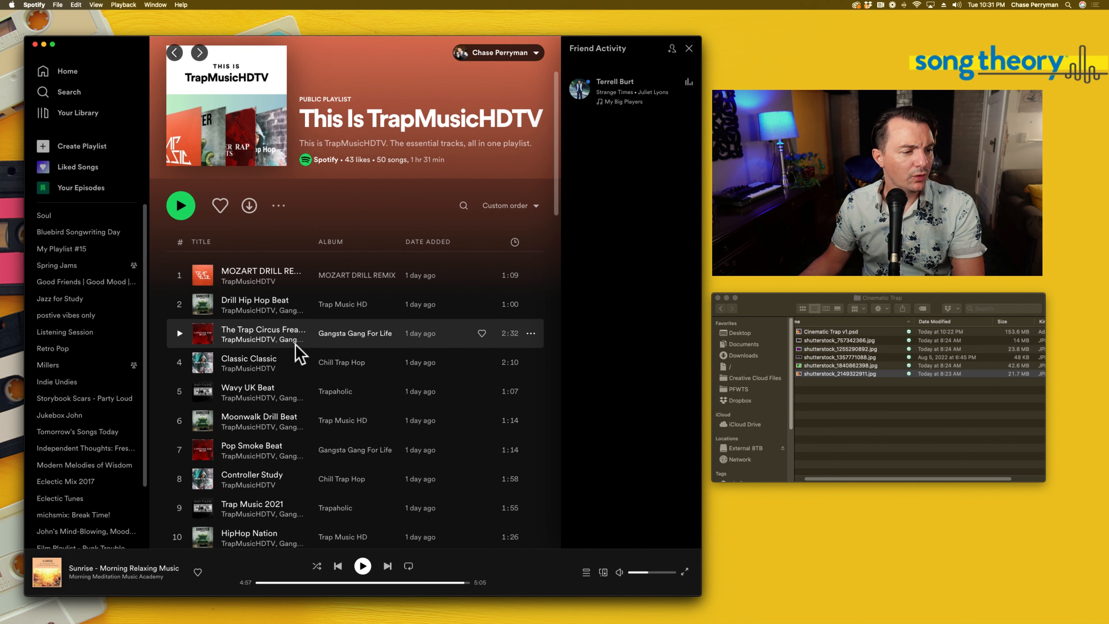
left_click(531, 334)
mouse_move(557, 399)
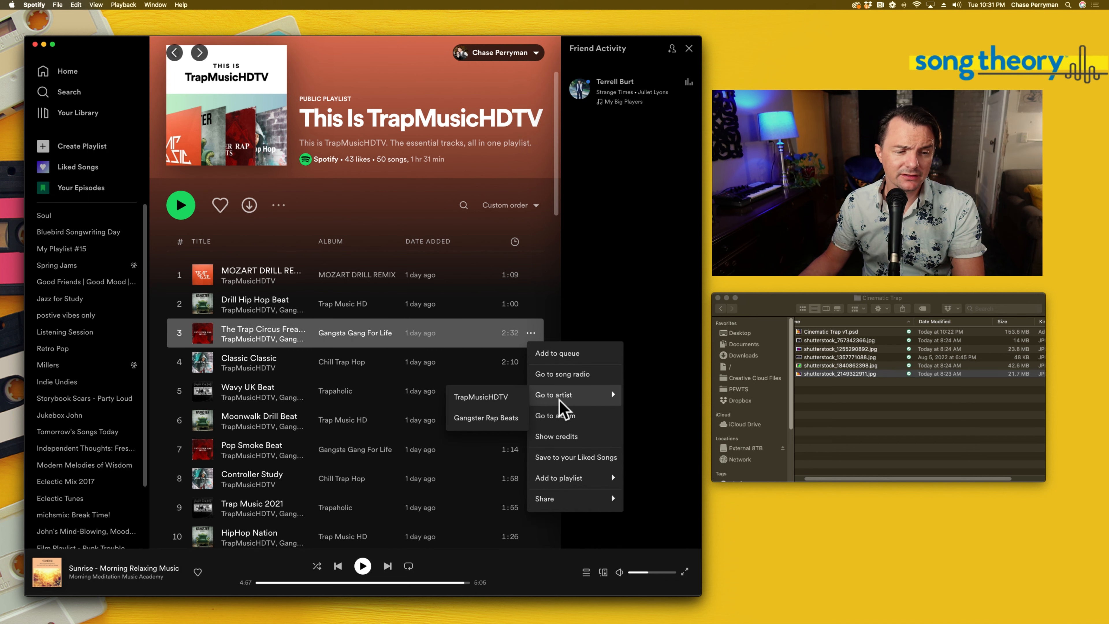
left_click(561, 416)
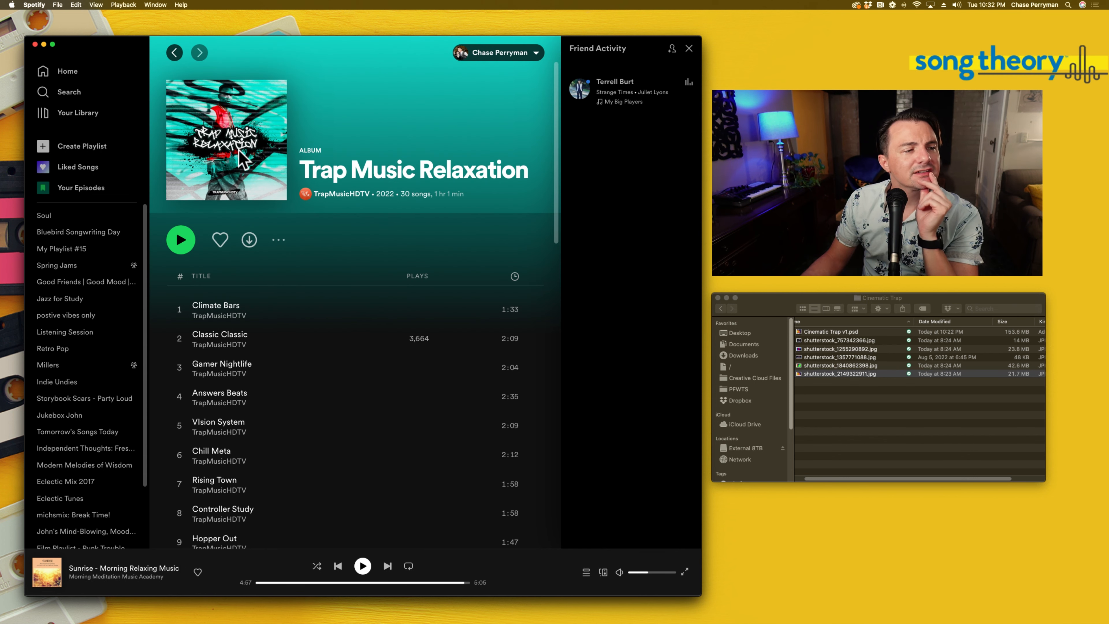
- Leave the Trap Music Relaxation album and view the album page of No Glory from the Trap Music 2022 playlist
left_click(174, 52)
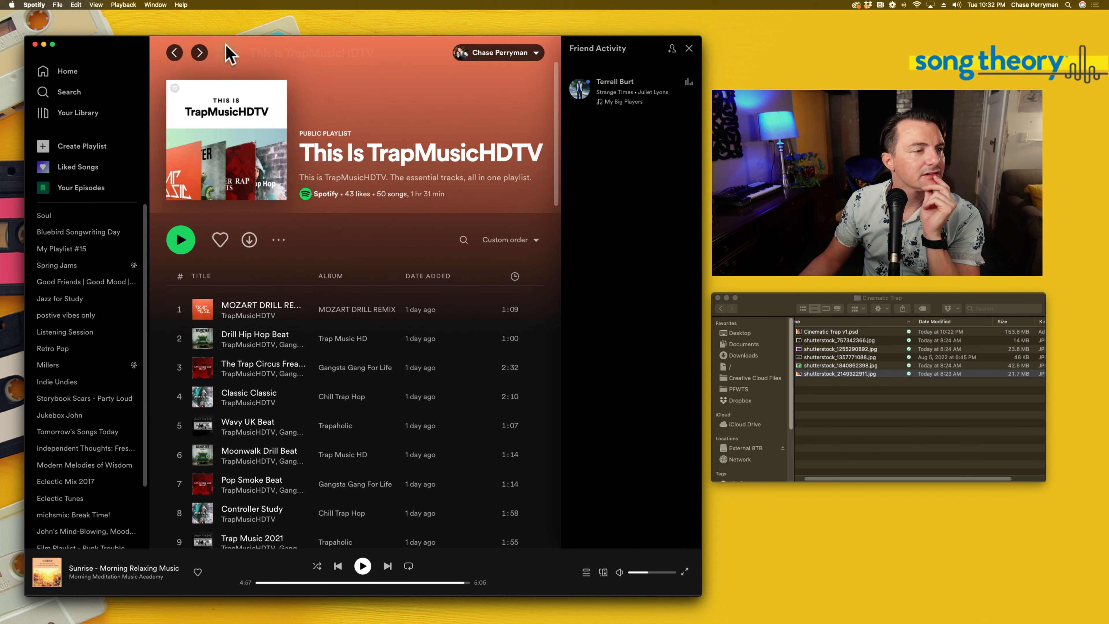
left_click(174, 53)
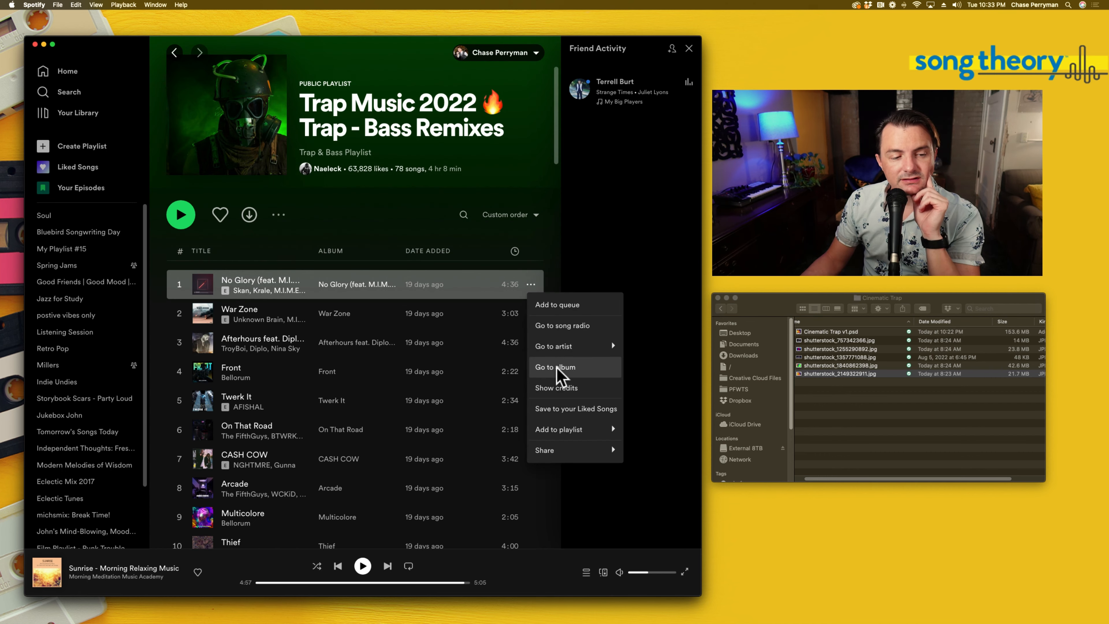
left_click(557, 368)
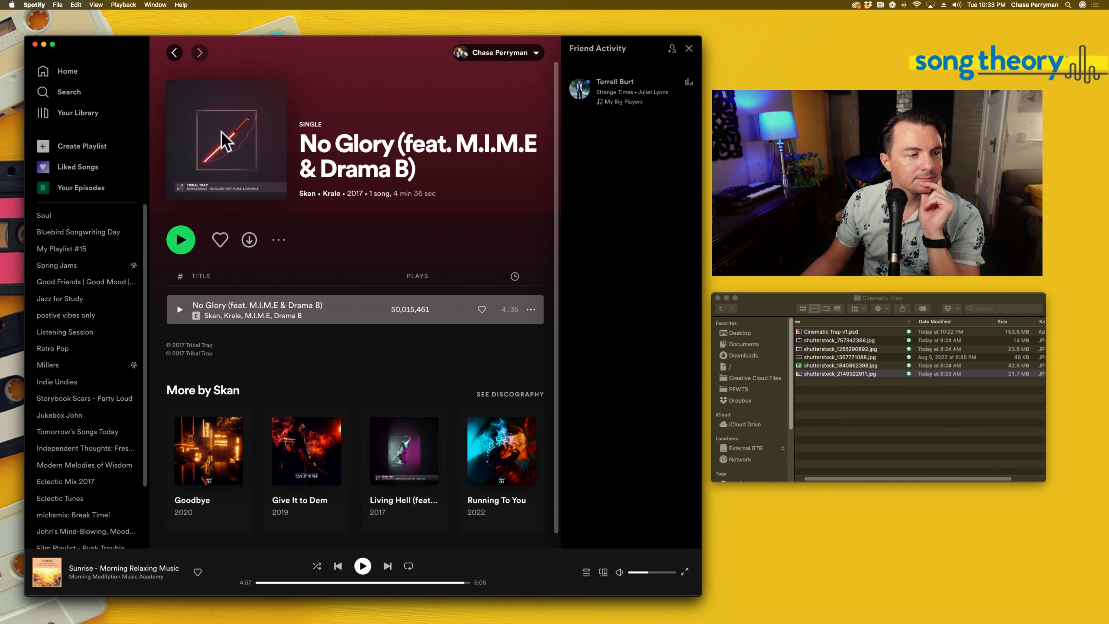
- Return to the Trap Music 2022 playlist and open the album page of the track Front to view its cover
left_click(174, 53)
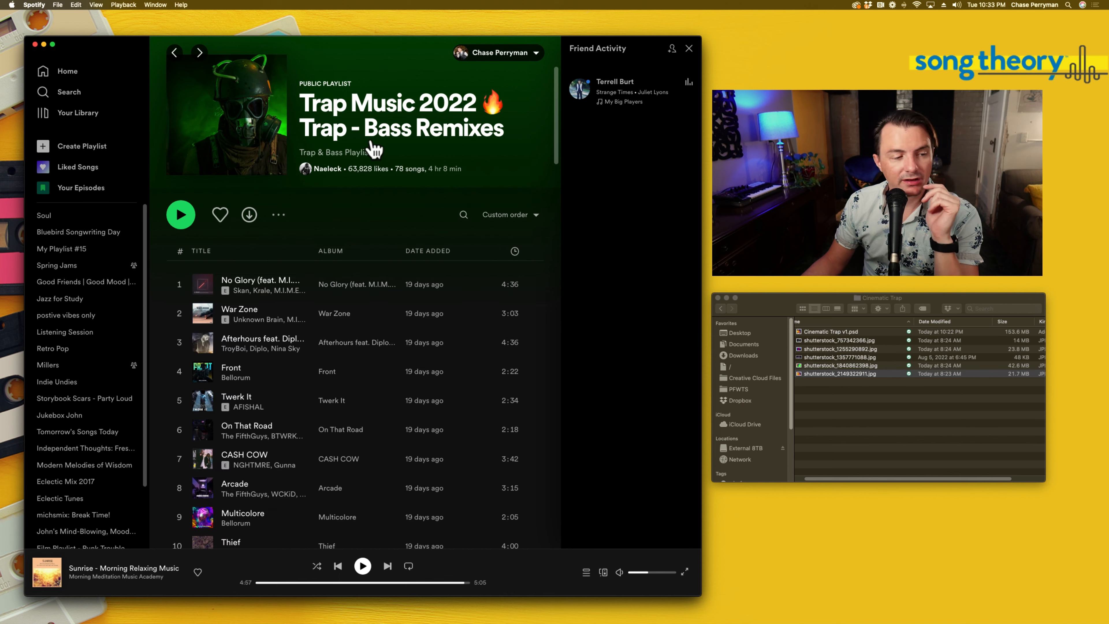
scroll(458, 341, "down", 1)
left_click(530, 333)
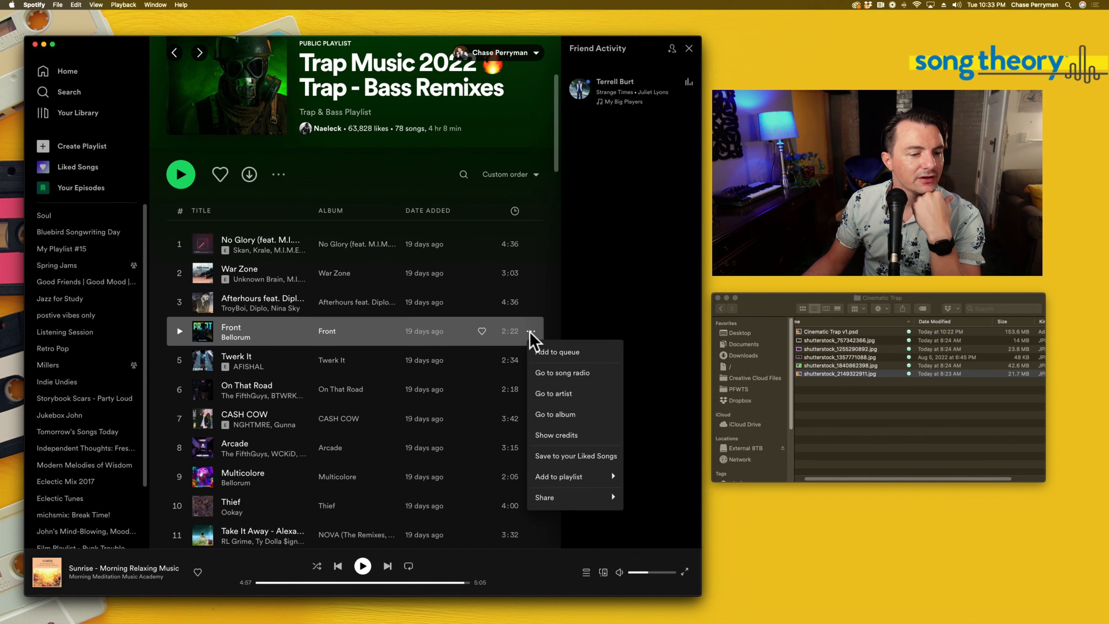
left_click(555, 414)
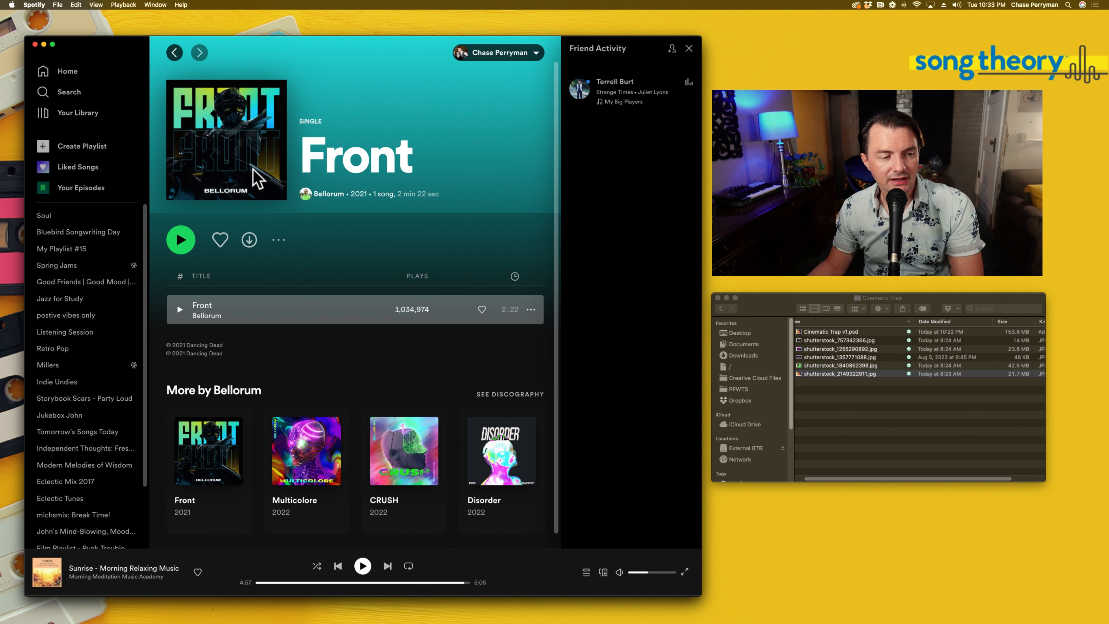
- Go back to the Trap Music 2022 playlist and open the album page of the track Arcade to view its cover
left_click(172, 53)
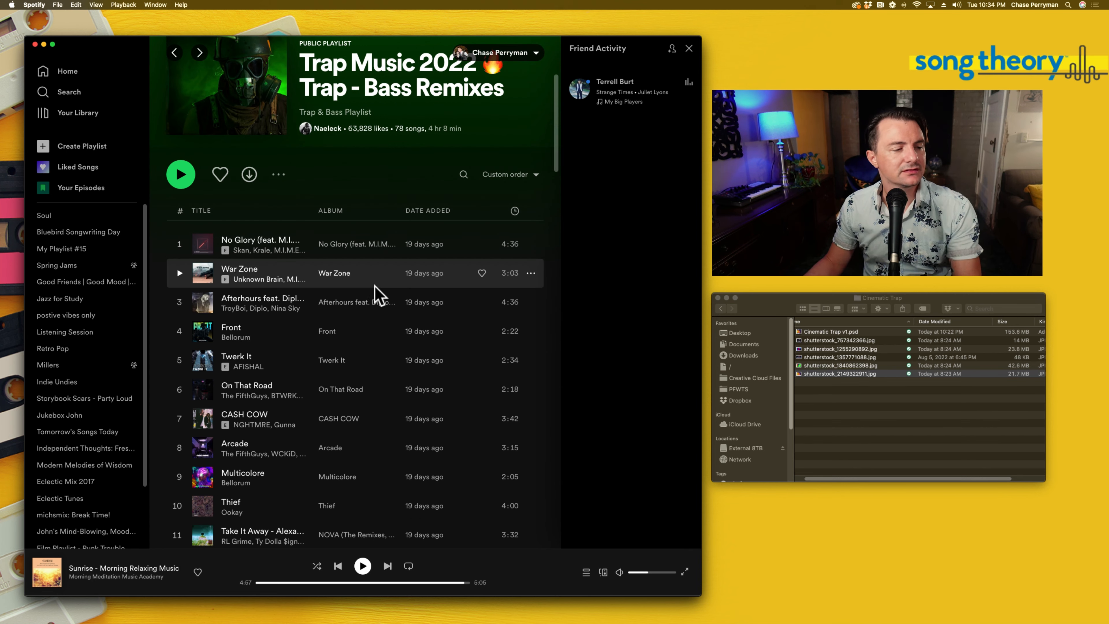
scroll(371, 366, "down", 4)
left_click(531, 283)
mouse_move(567, 348)
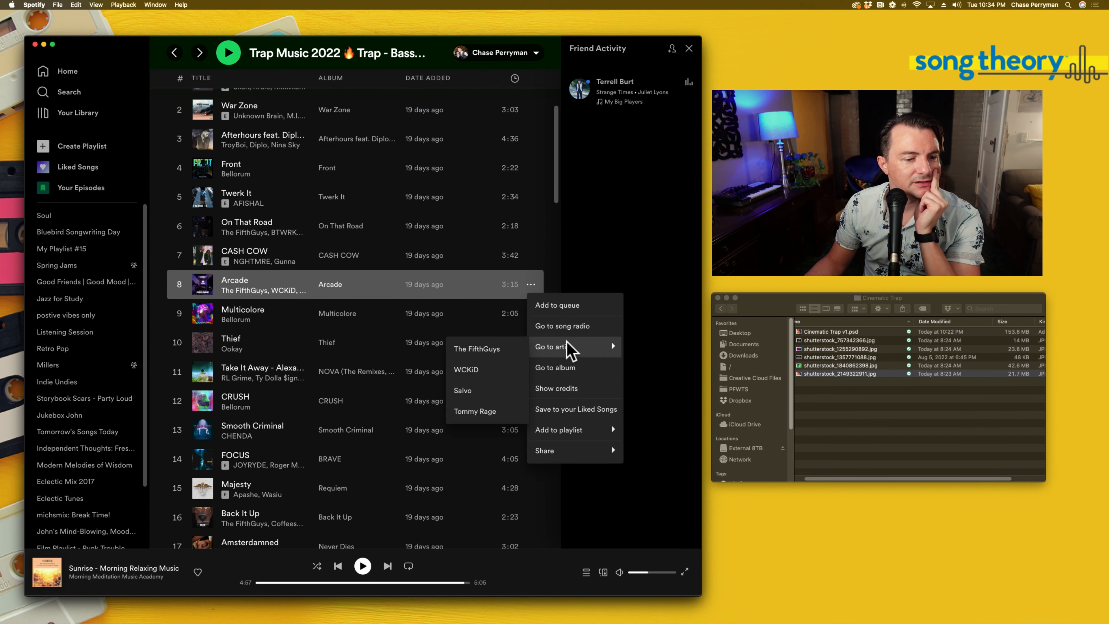
left_click(555, 367)
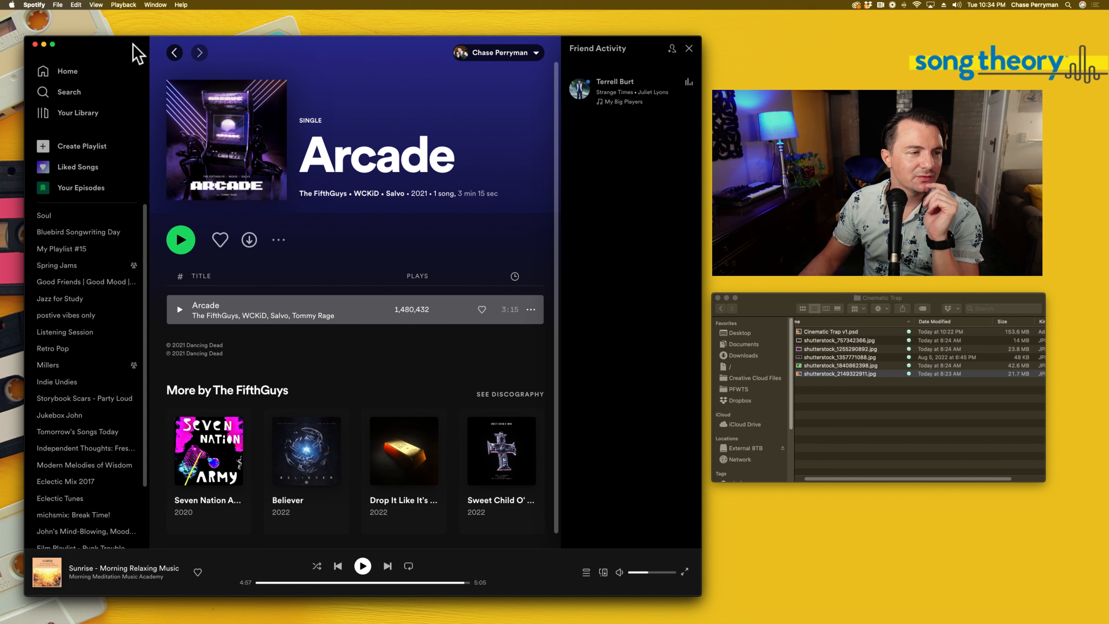
- Return to the Trap Music 2022 playlist and look further down its tracks at Amsterdamned and Back It Up
left_click(174, 52)
scroll(463, 349, "down", 5)
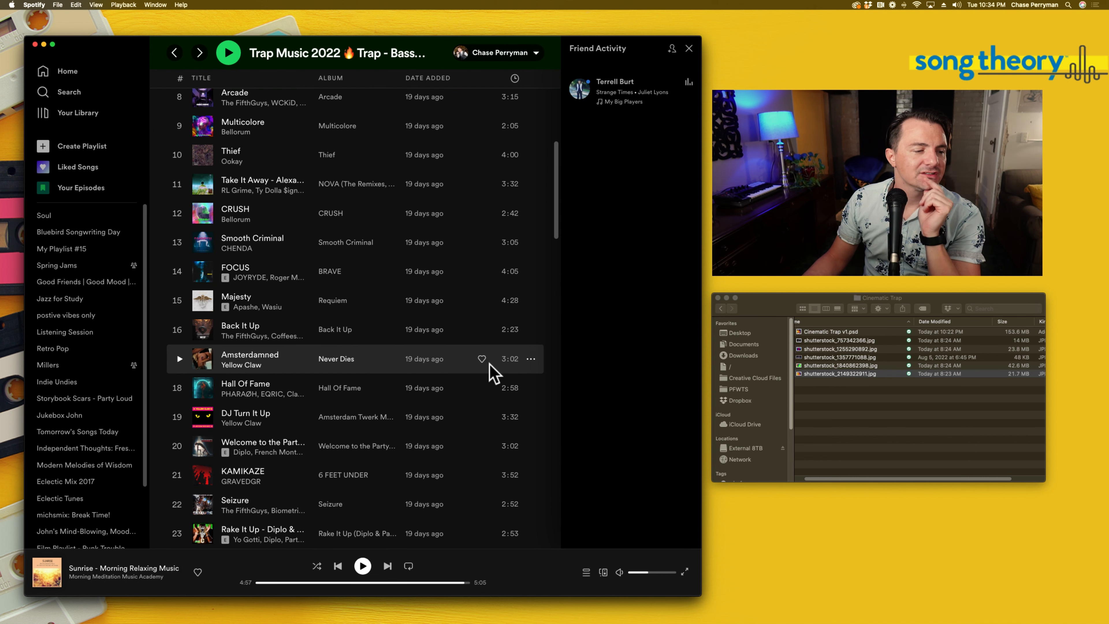
left_click(531, 359)
left_click(335, 329)
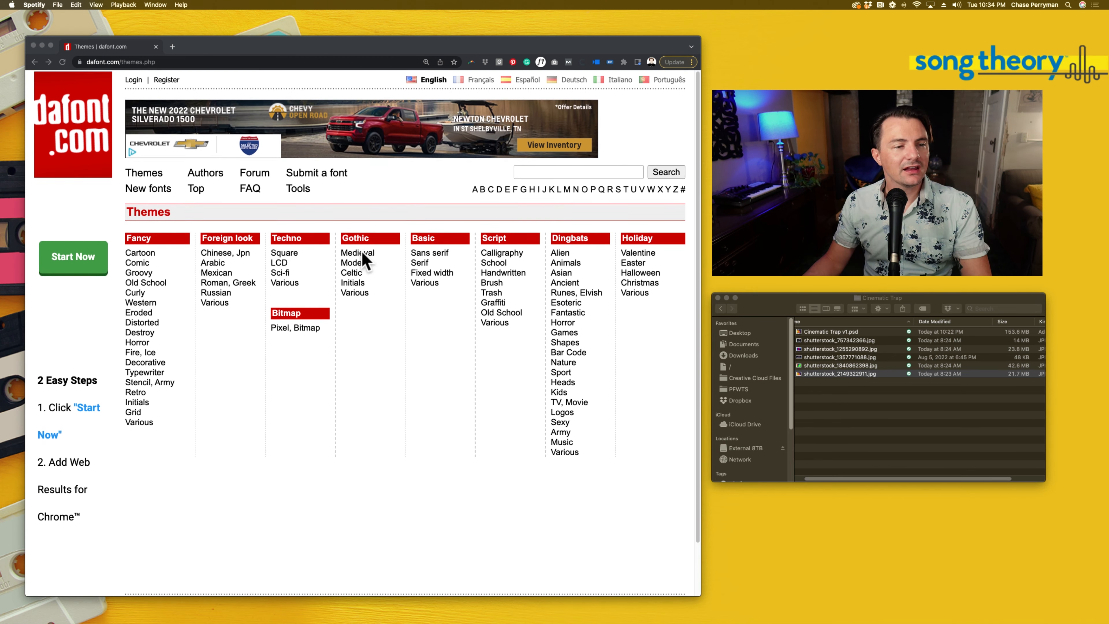
- Switch to dafont.com in the browser, open the Techno font category and look through its fonts
scroll(362, 253, "down", 1)
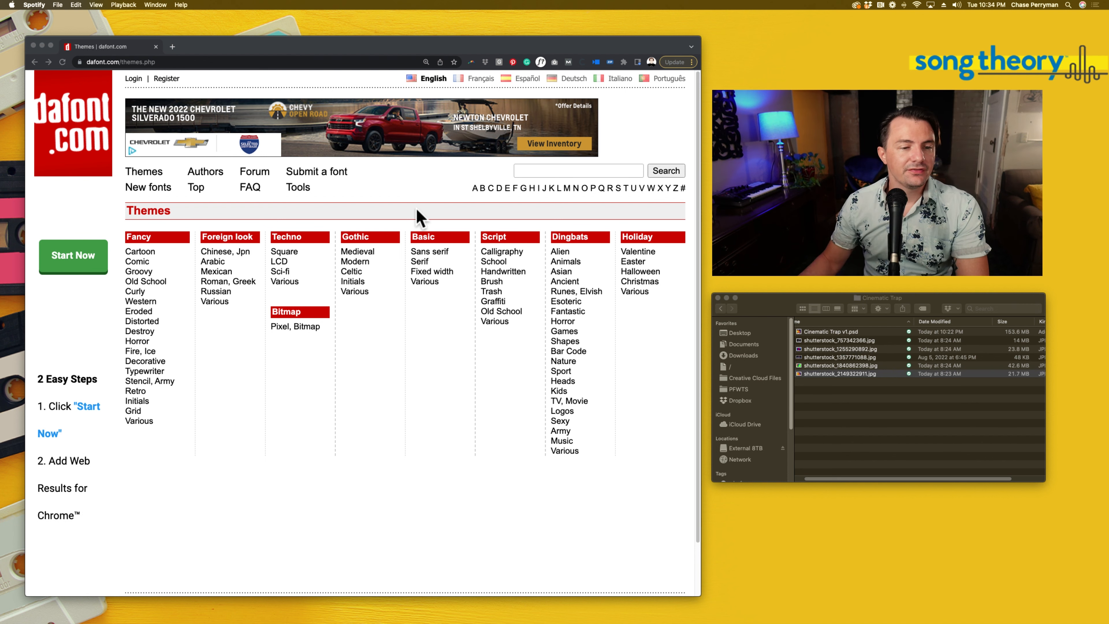
left_click(290, 238)
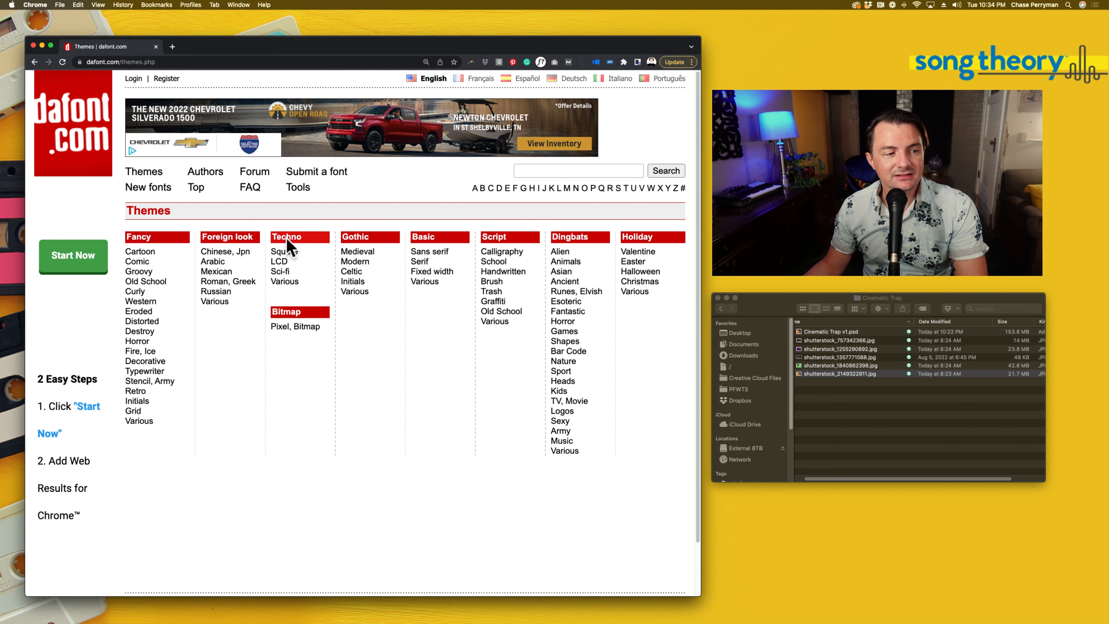
left_click(291, 237)
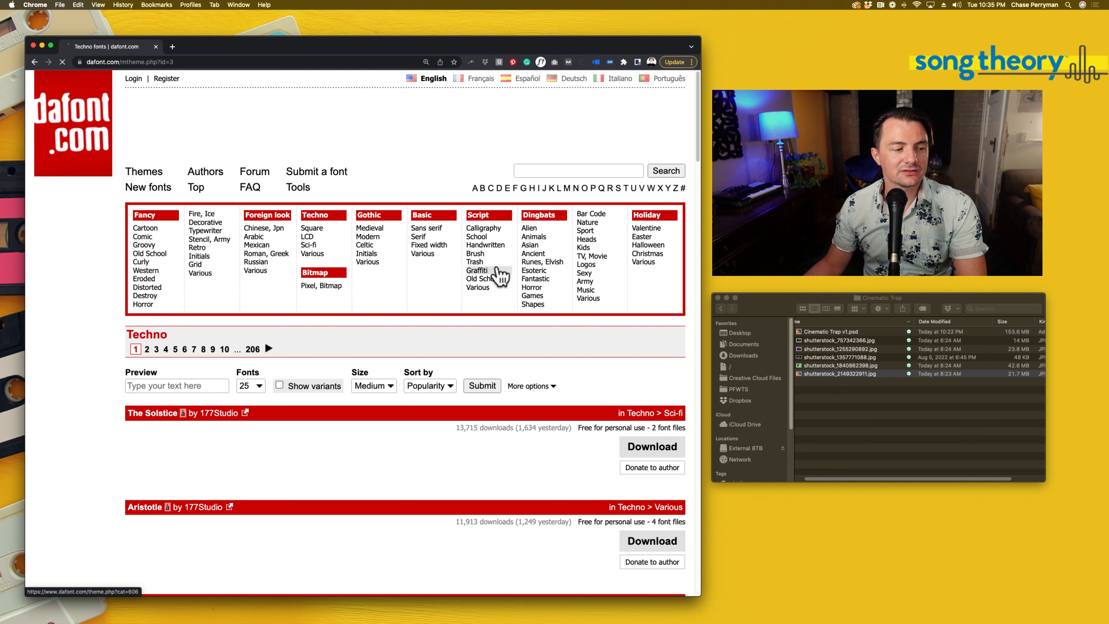
scroll(325, 456, "down", 2)
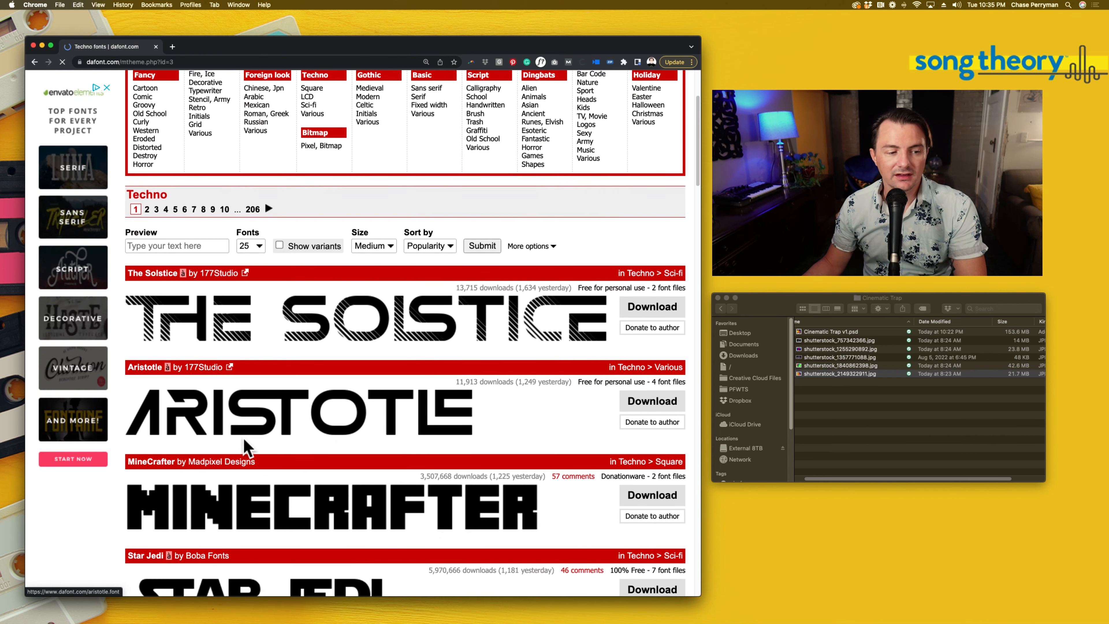
scroll(396, 426, "down", 5)
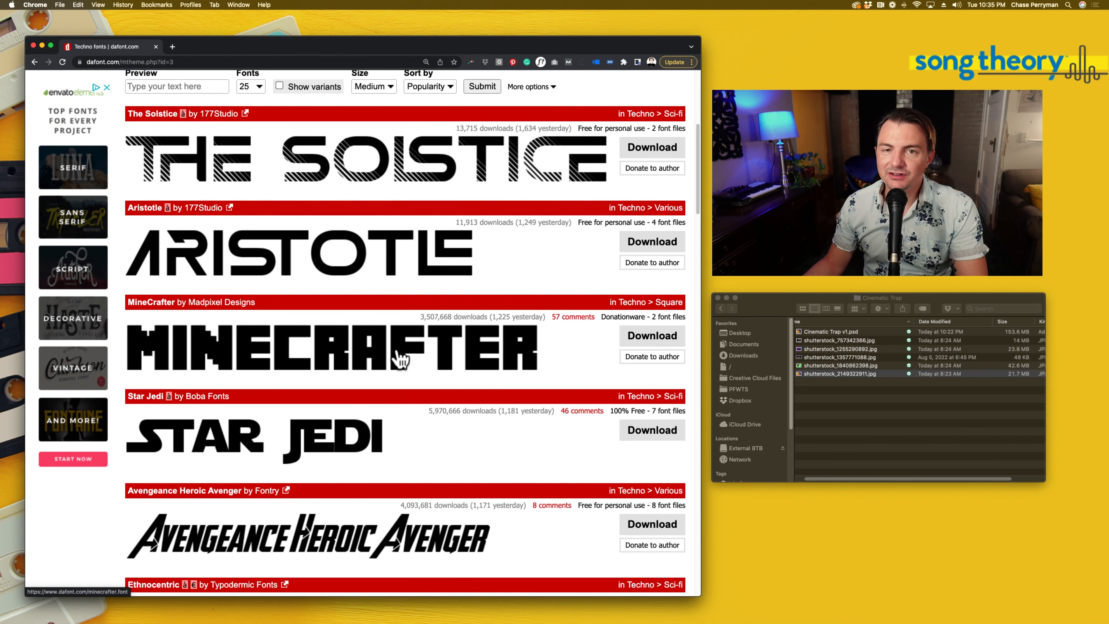
scroll(398, 358, "down", 3)
scroll(398, 357, "up", 9)
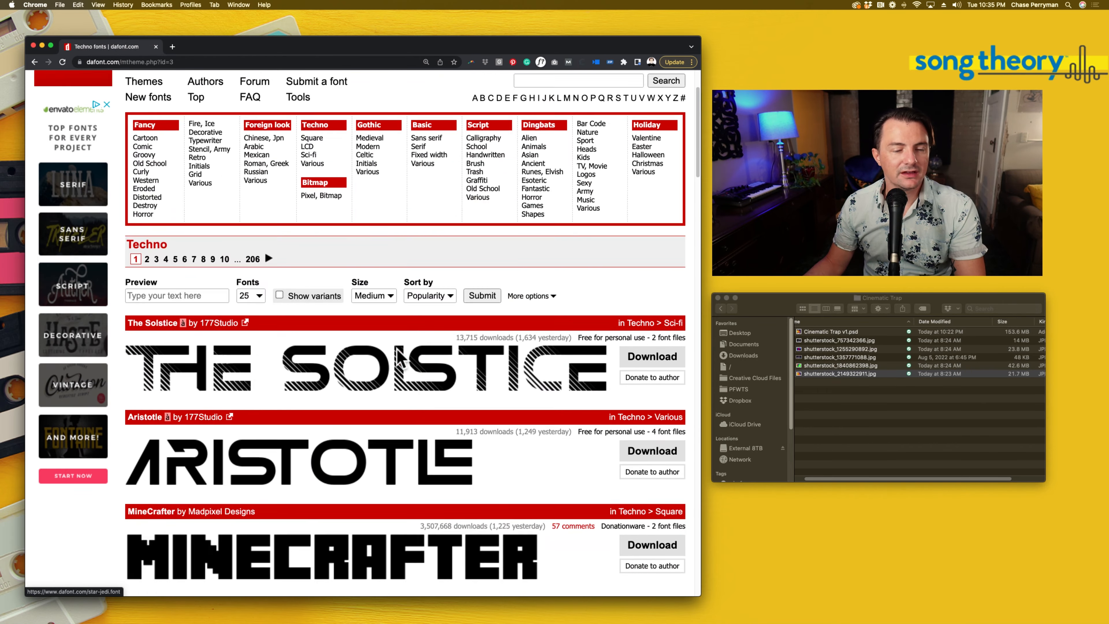
- Preview the Techno fonts with the text "Cinematic Trap"
left_click(155, 386)
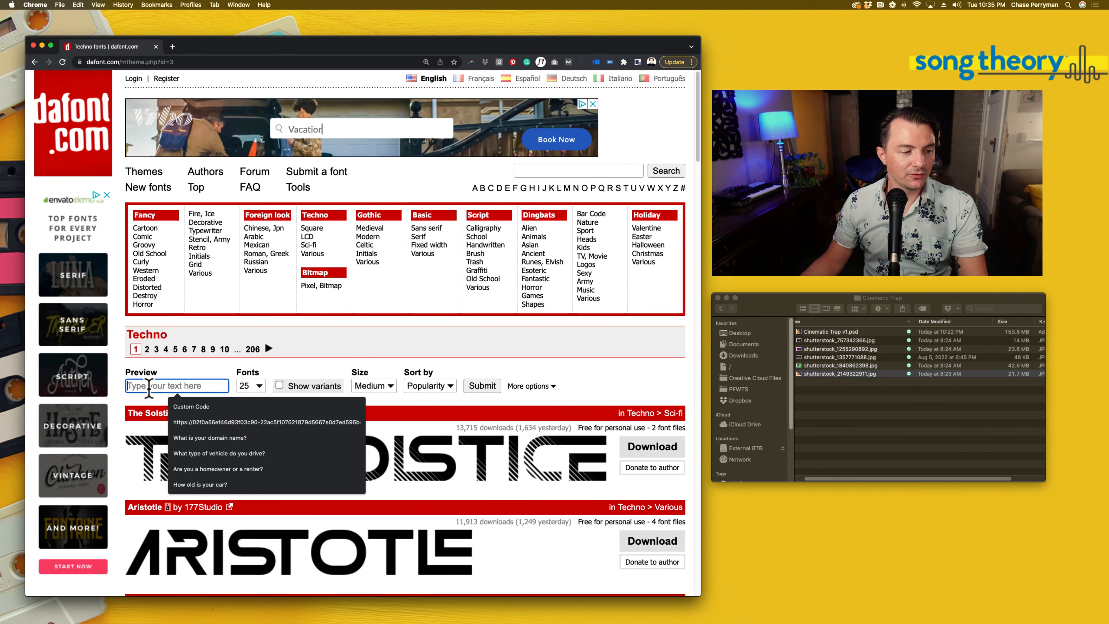
type("Cinematic T")
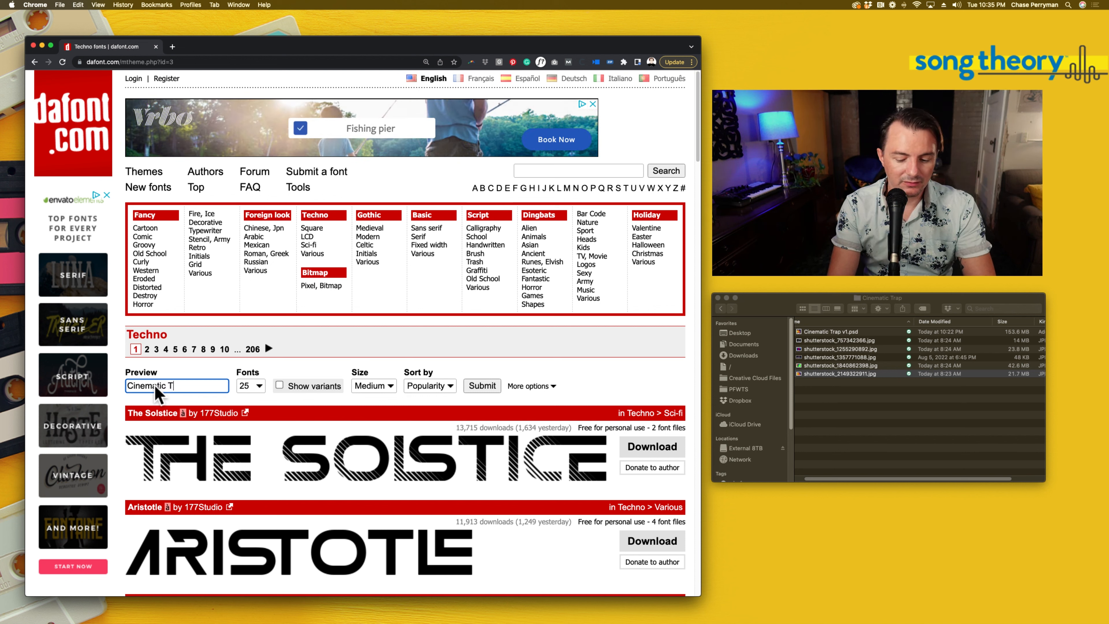
type("rap")
key("Return")
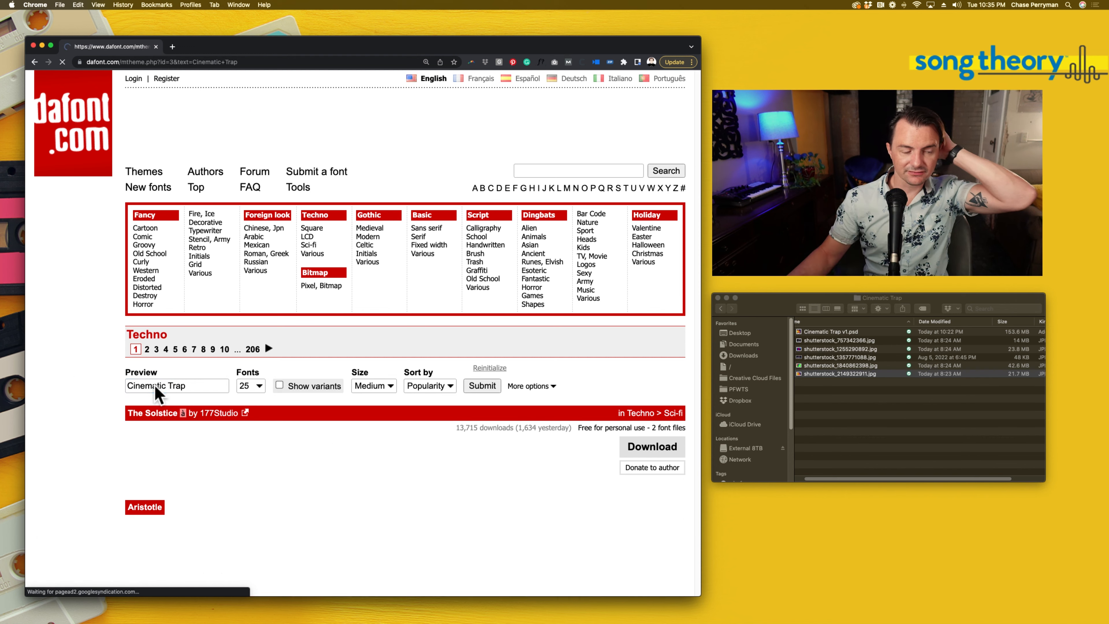
- Examine how "Cinematic Trap" looks in the Techno fonts to compare candidates for the cover title
scroll(549, 332, "down", 5)
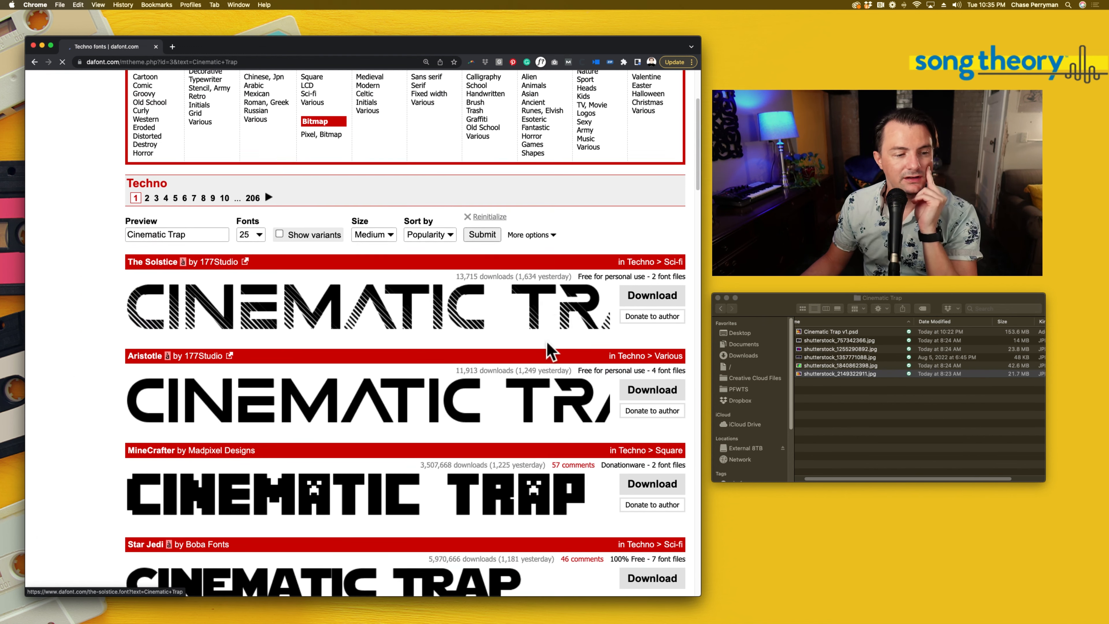
scroll(534, 441, "down", 4)
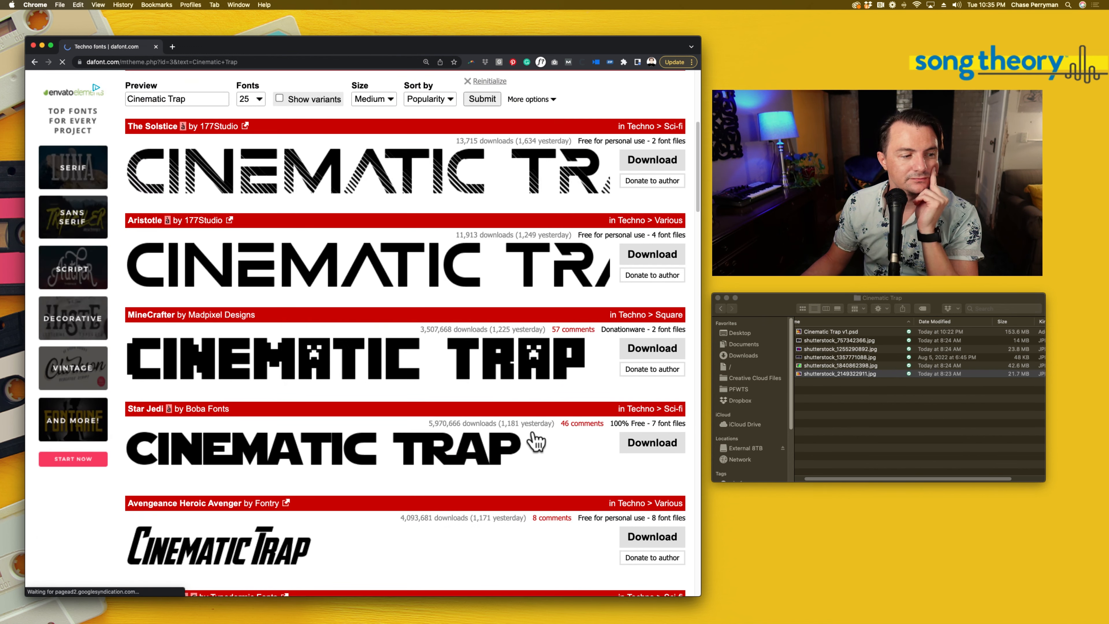
scroll(536, 441, "down", 8)
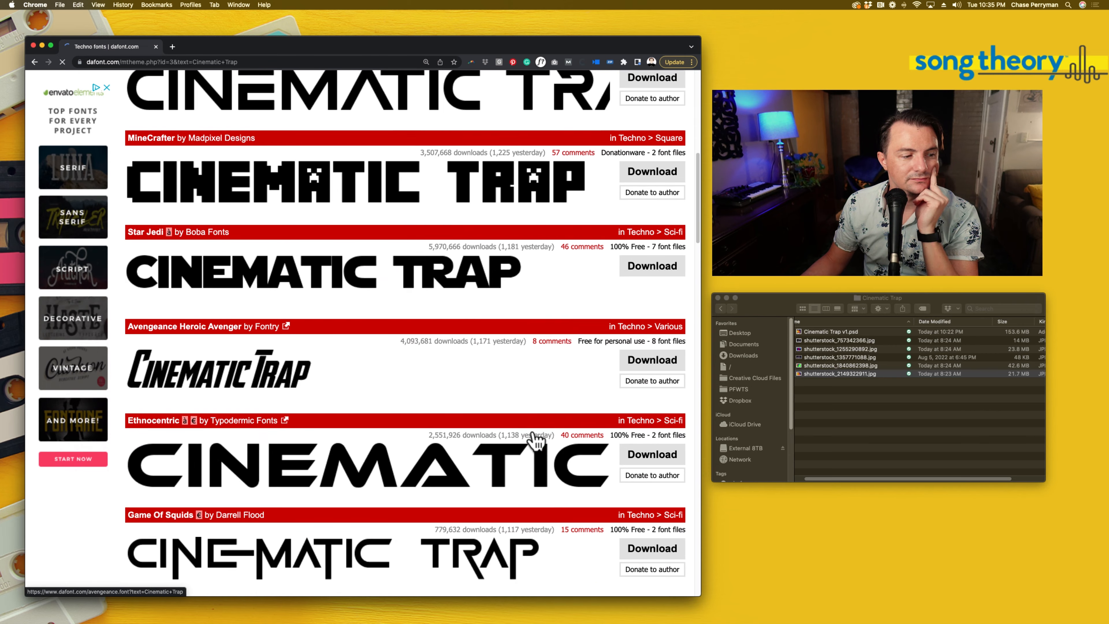
scroll(533, 430, "down", 5)
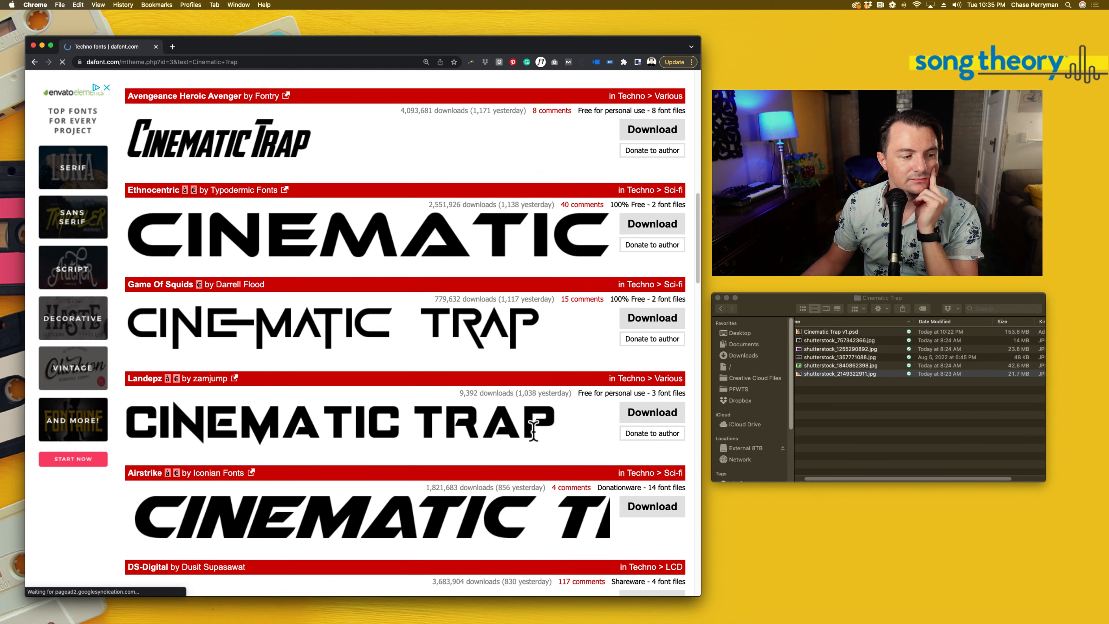
scroll(536, 441, "down", 6)
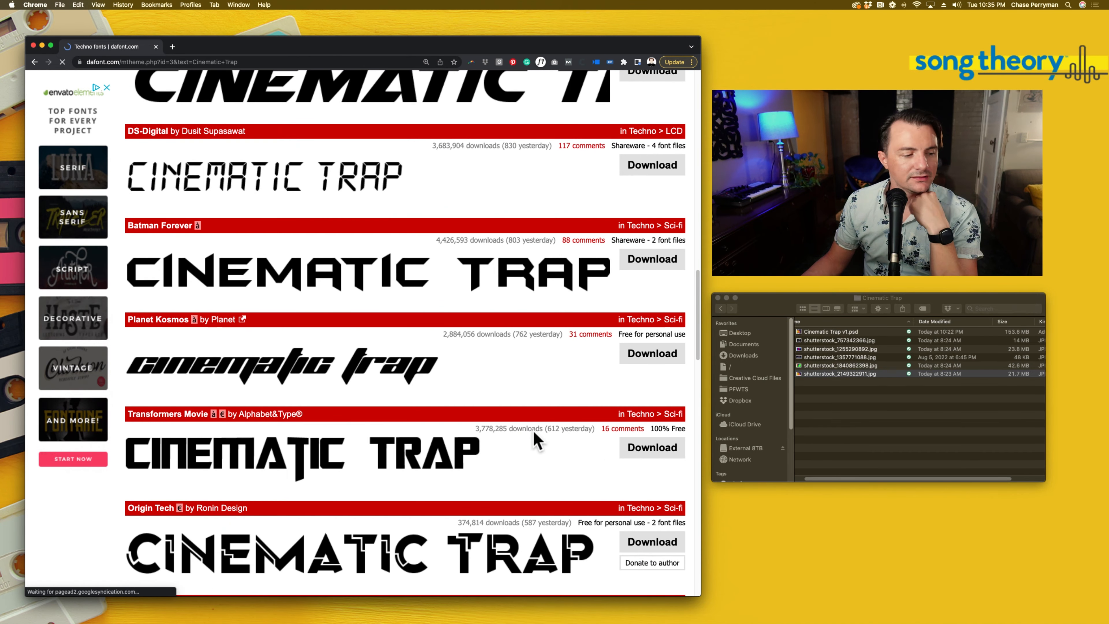
scroll(533, 430, "down", 10)
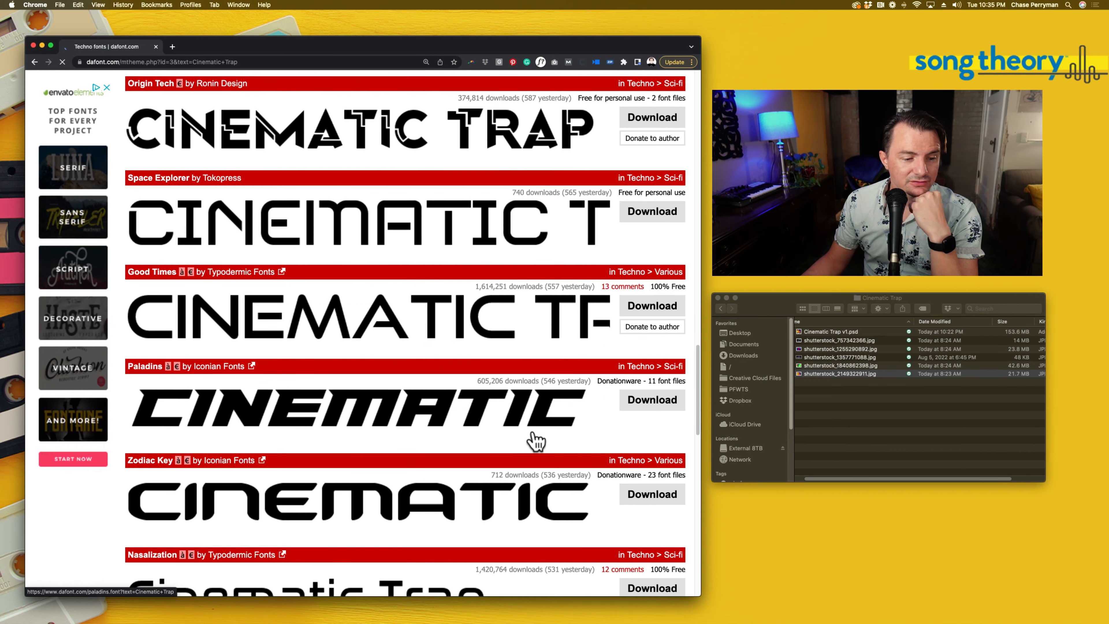
scroll(536, 441, "down", 7)
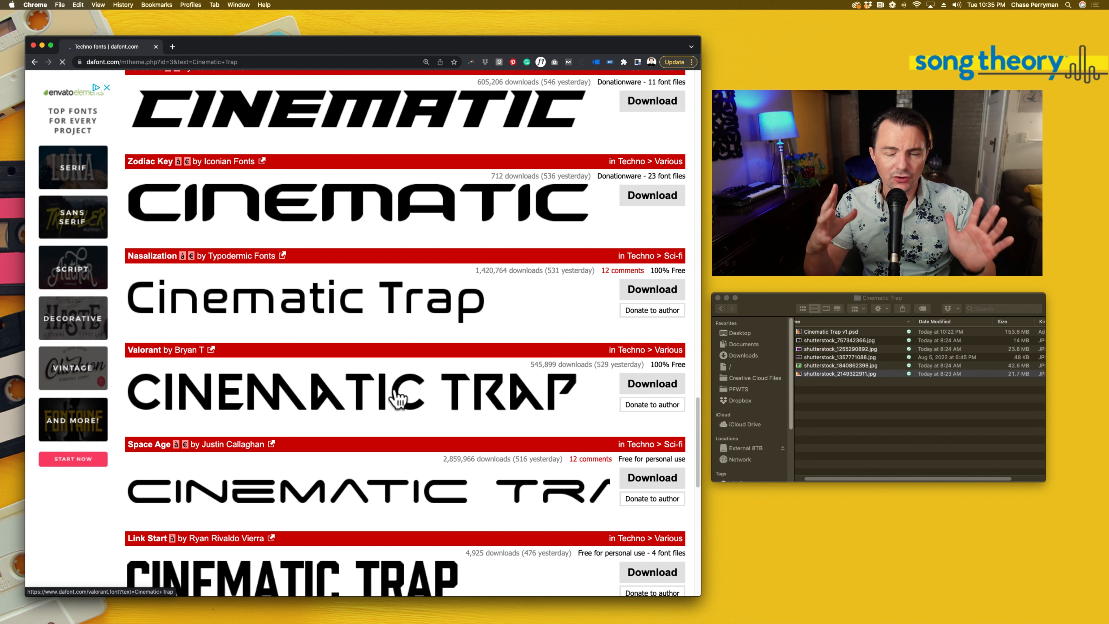
scroll(445, 406, "up", 10)
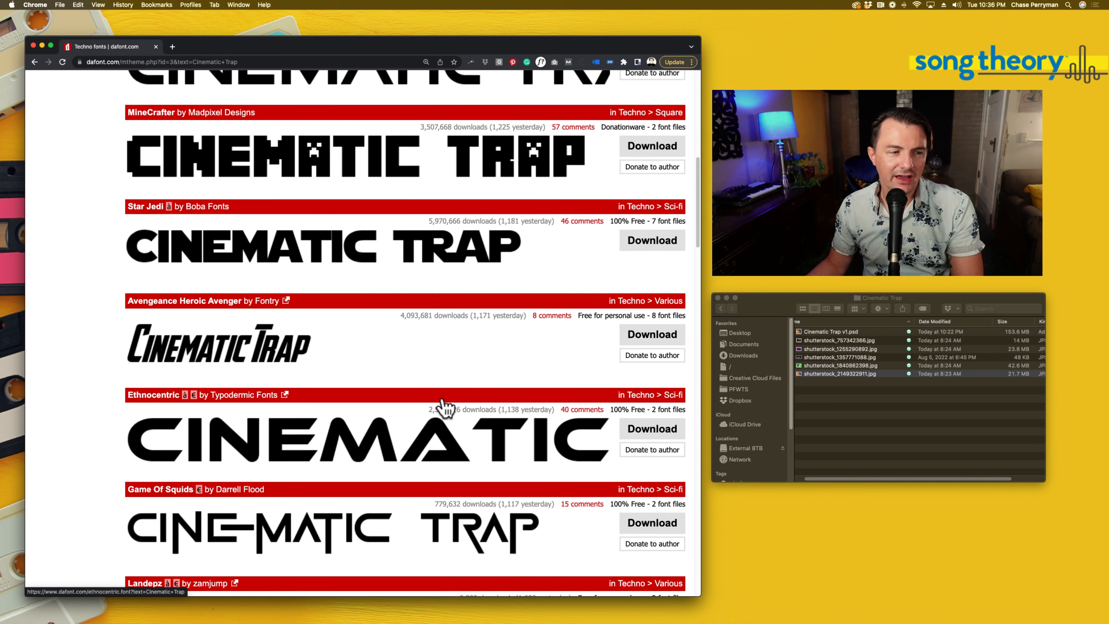
scroll(442, 404, "up", 7)
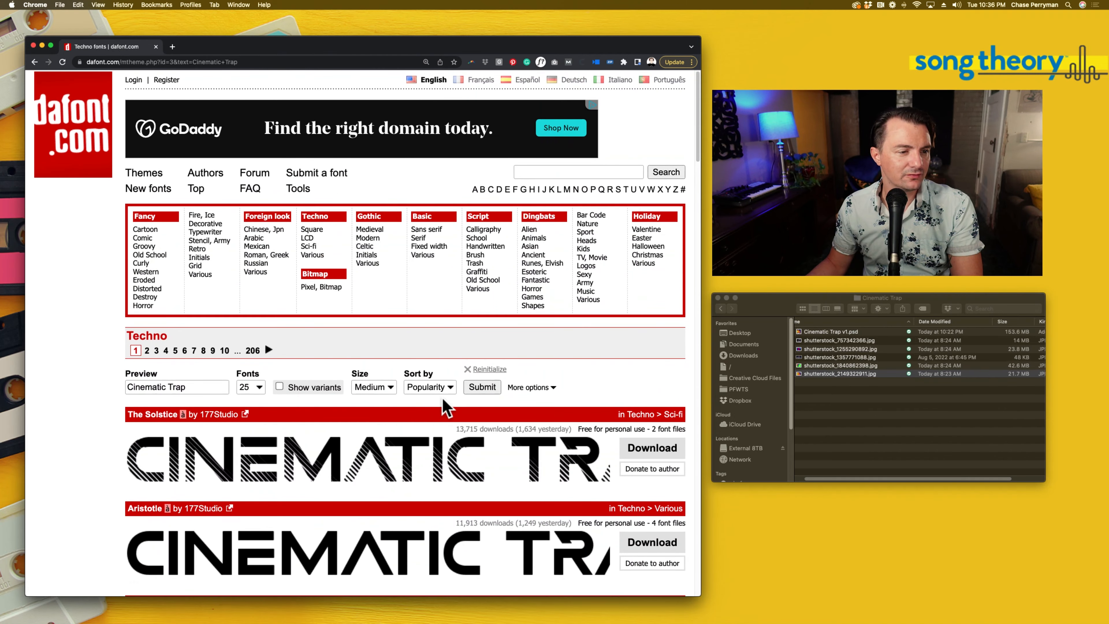
- Open the Square subcategory of Techno and look through its fonts with the "Cinematic Trap" preview
left_click(320, 228)
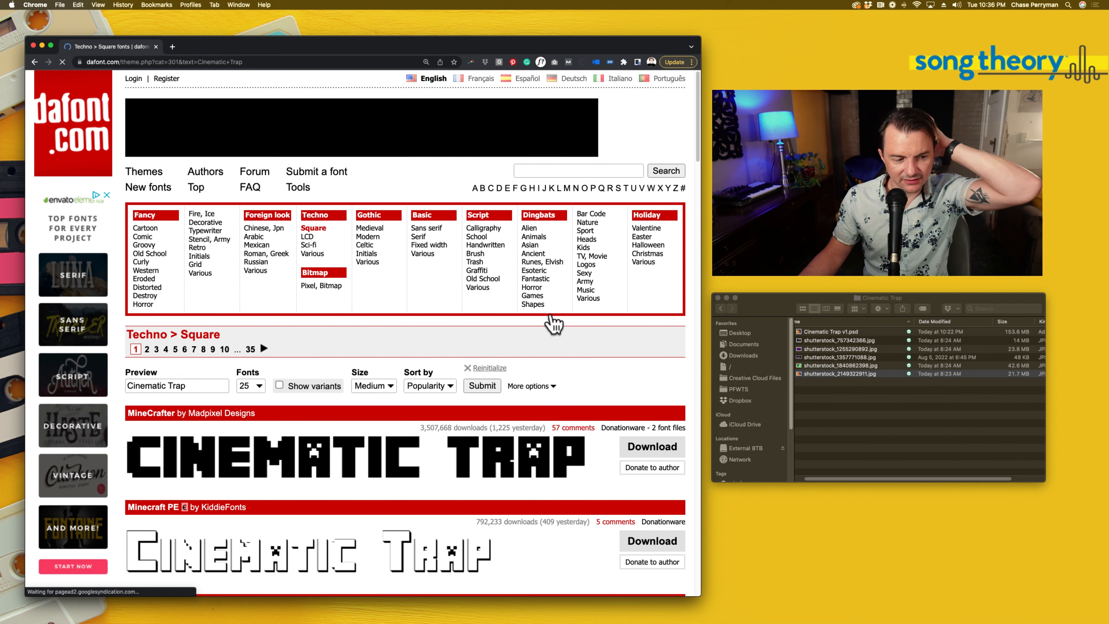
scroll(539, 319, "down", 3)
scroll(541, 330, "down", 8)
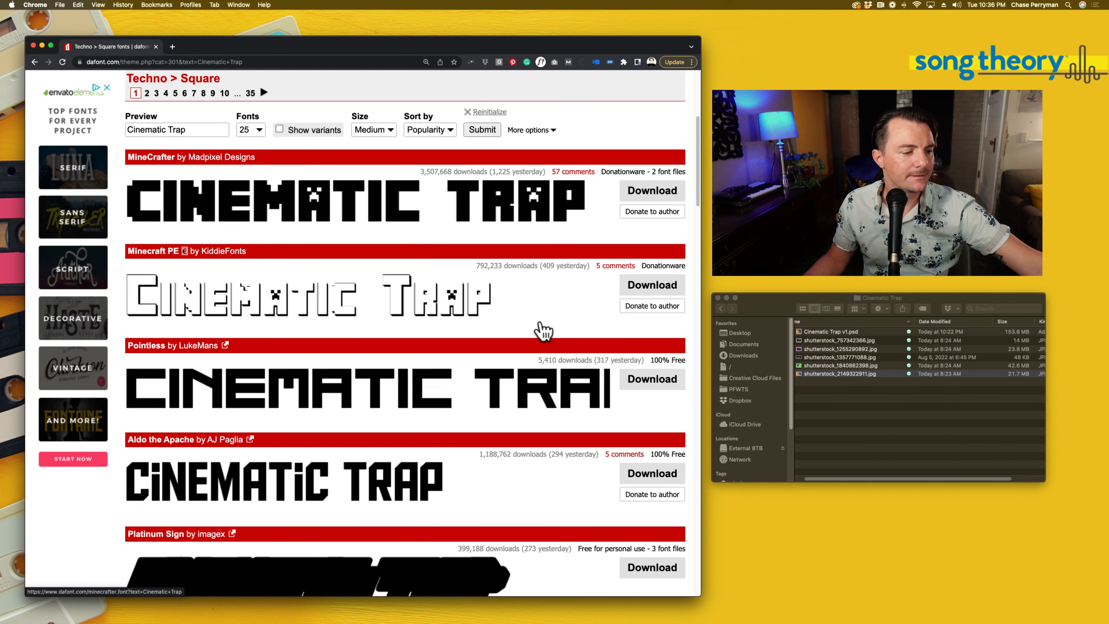
- Look further through the Square fonts with the "Cinematic Trap" preview, and open the LCD subcategory of Techno
scroll(542, 330, "down", 9)
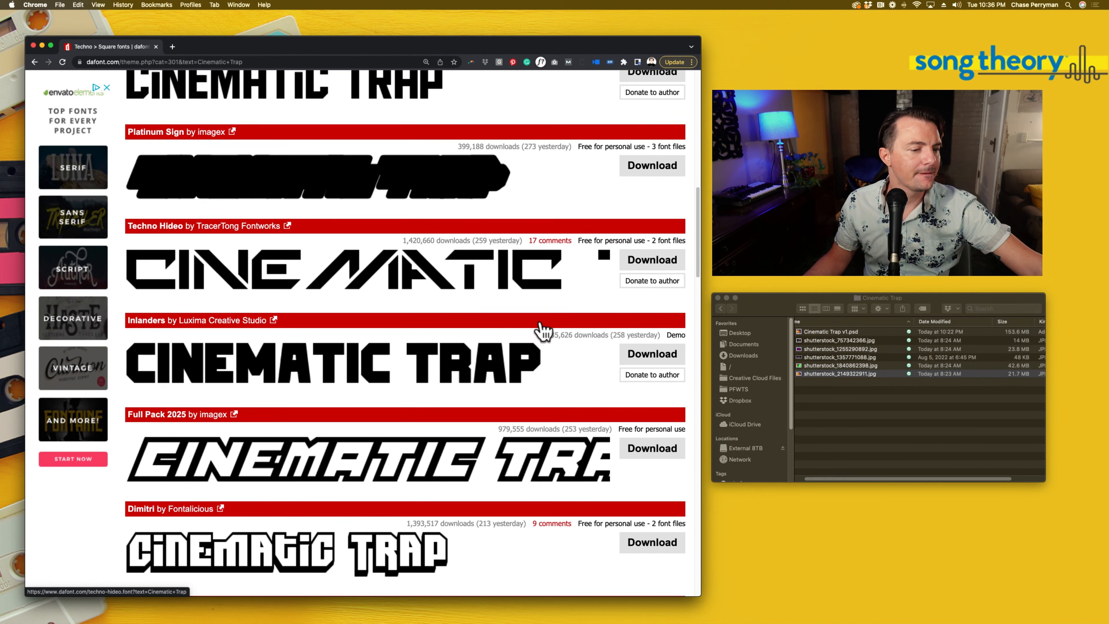
scroll(543, 329, "down", 4)
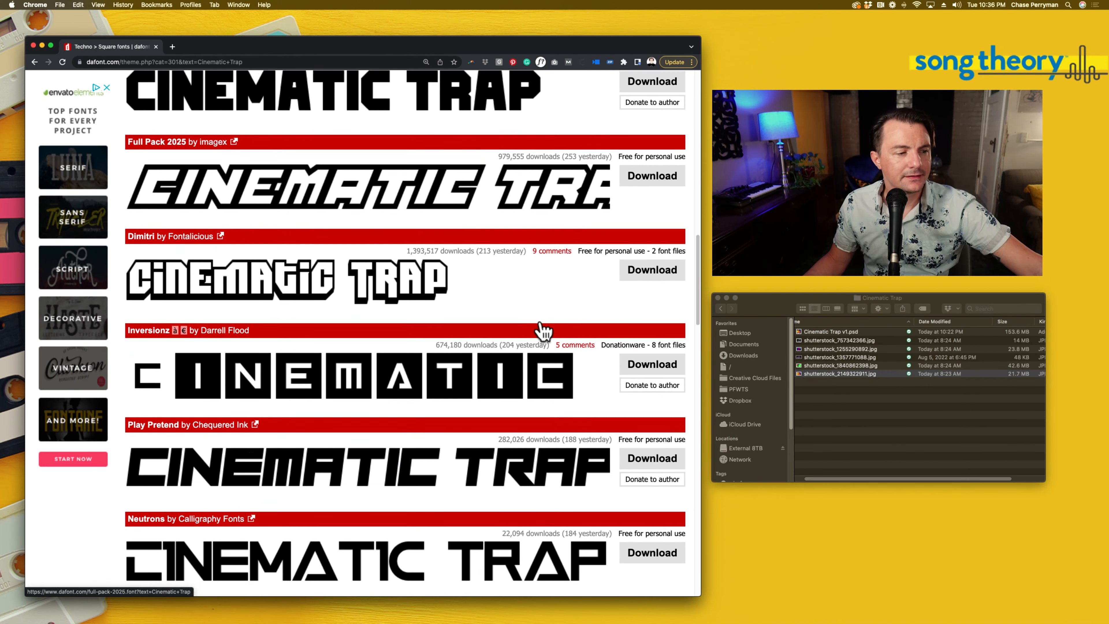
scroll(542, 325, "down", 3)
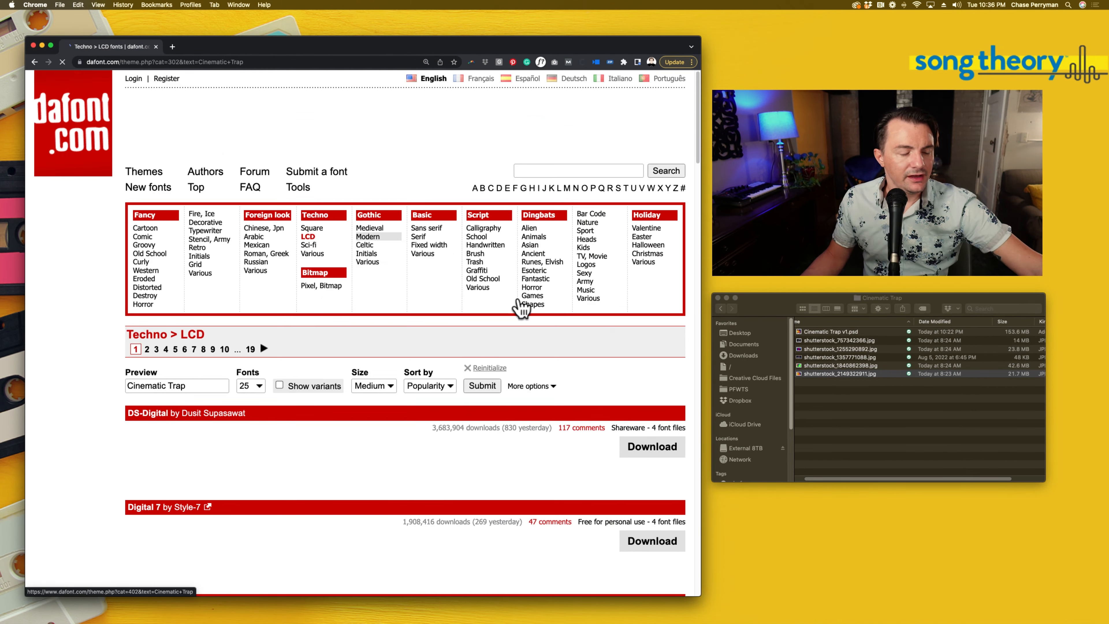
- Examine how "Cinematic Trap" looks in the LCD fonts of the Techno category
scroll(551, 407, "down", 9)
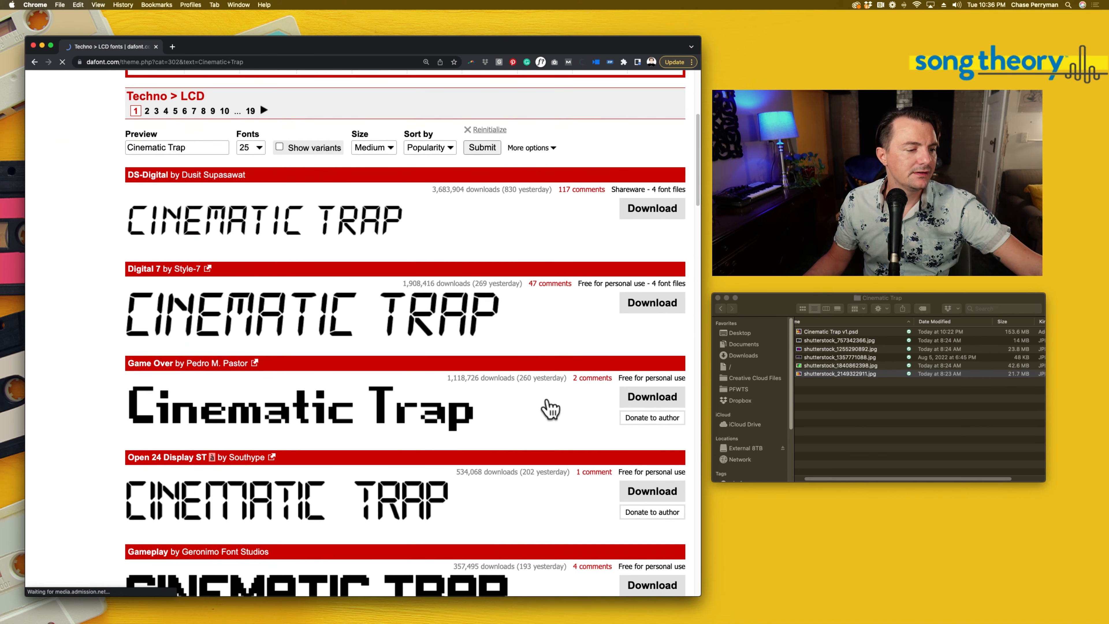
scroll(551, 407, "down", 4)
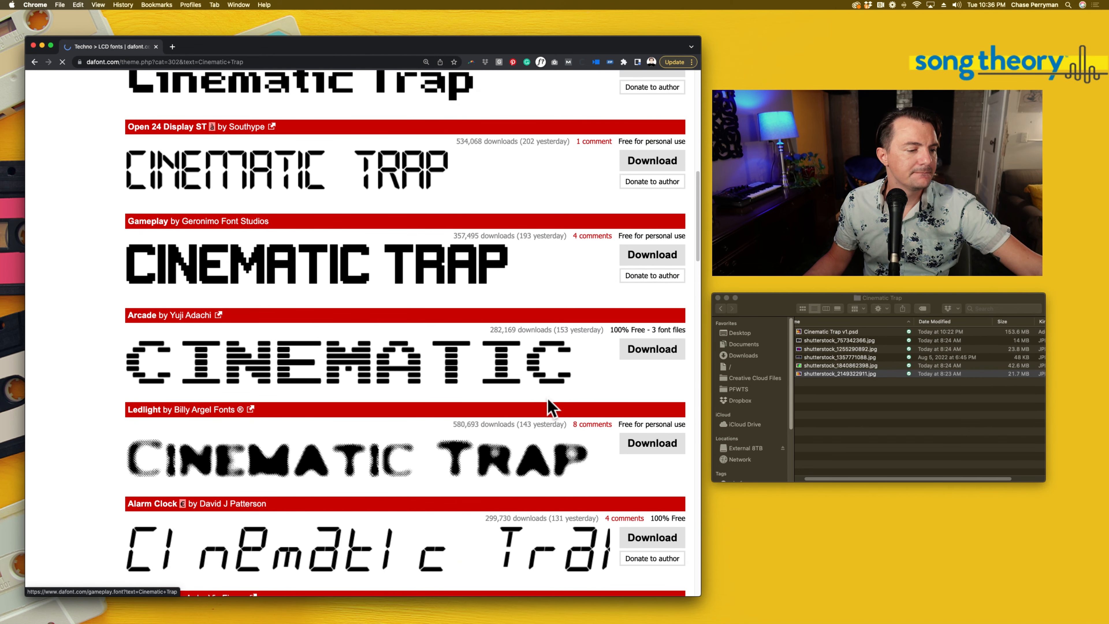
scroll(549, 407, "down", 5)
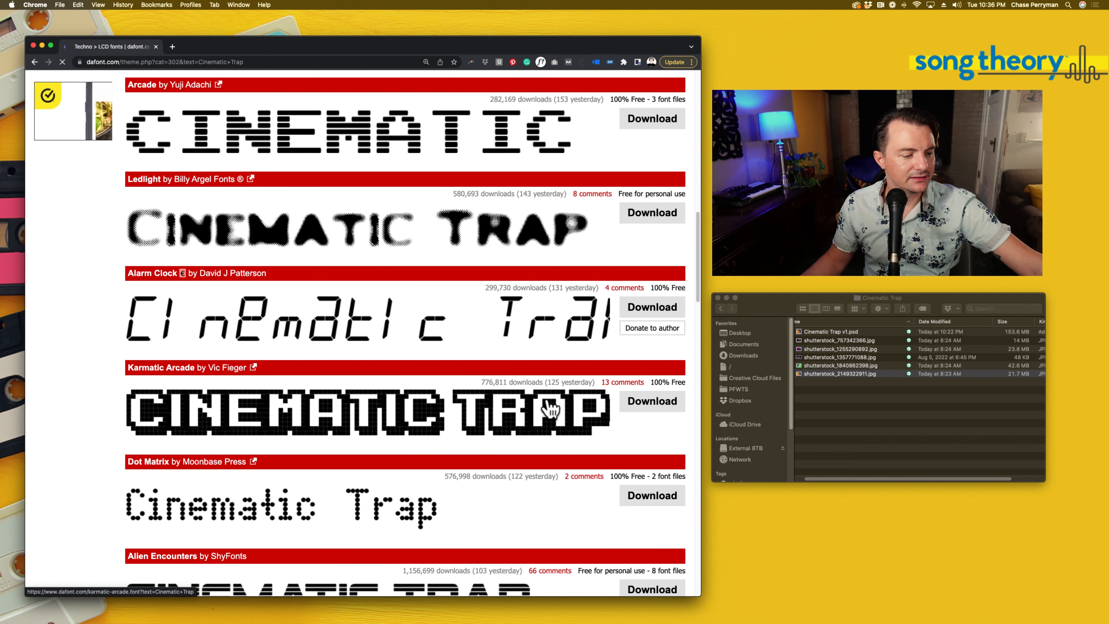
scroll(551, 409, "down", 3)
scroll(545, 408, "up", 20)
- Open the Sci-fi subcategory of Techno and compare its fonts with the "Cinematic Trap" preview
left_click(309, 245)
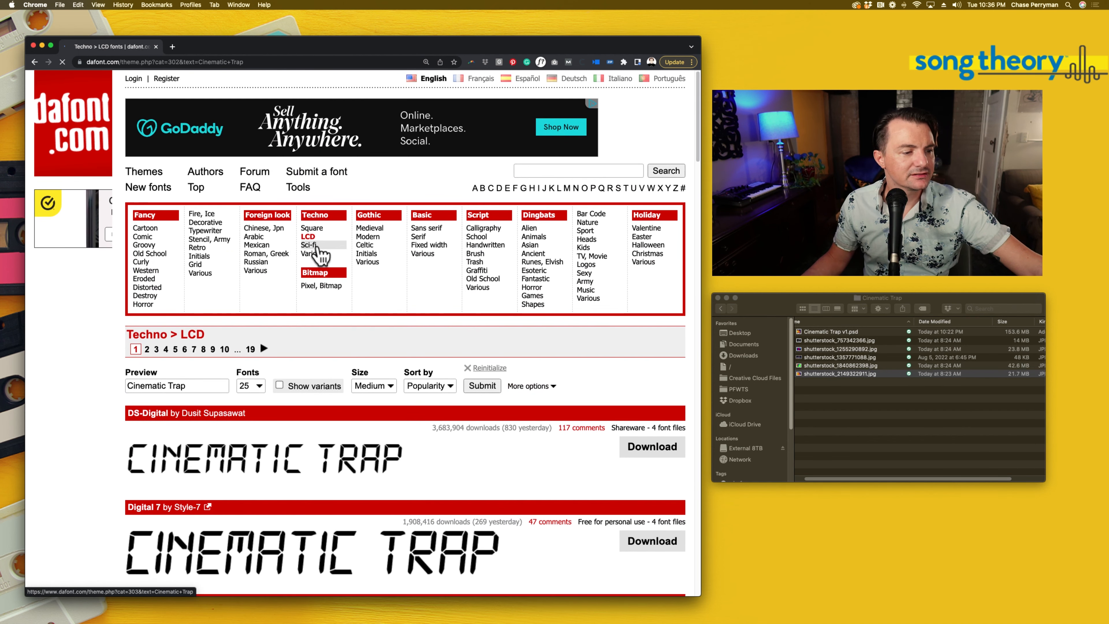
scroll(525, 378, "down", 10)
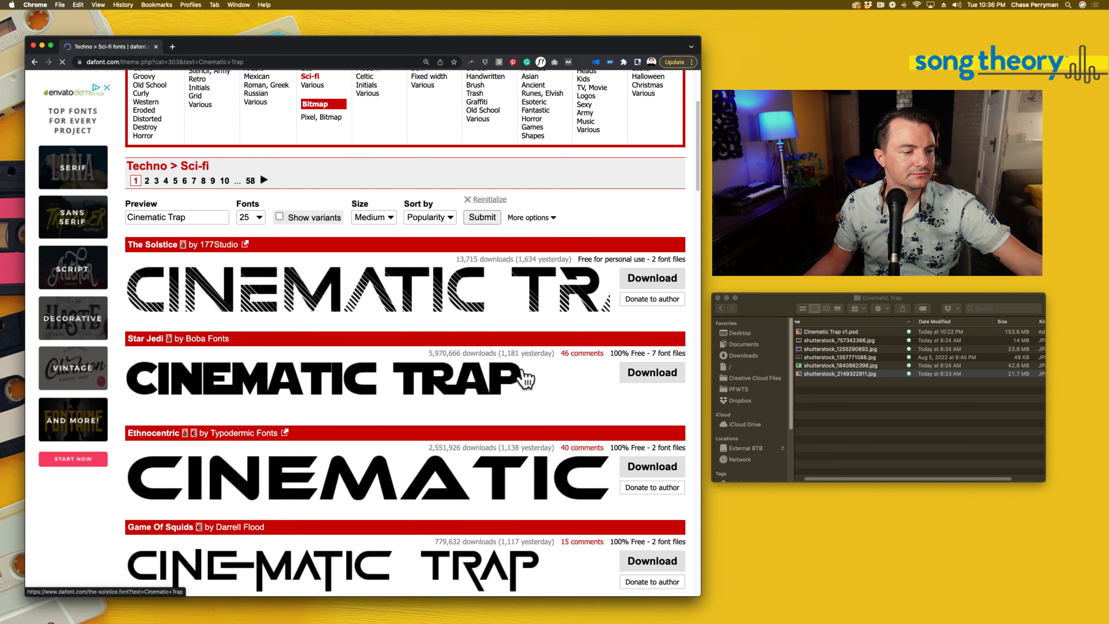
scroll(537, 422, "down", 5)
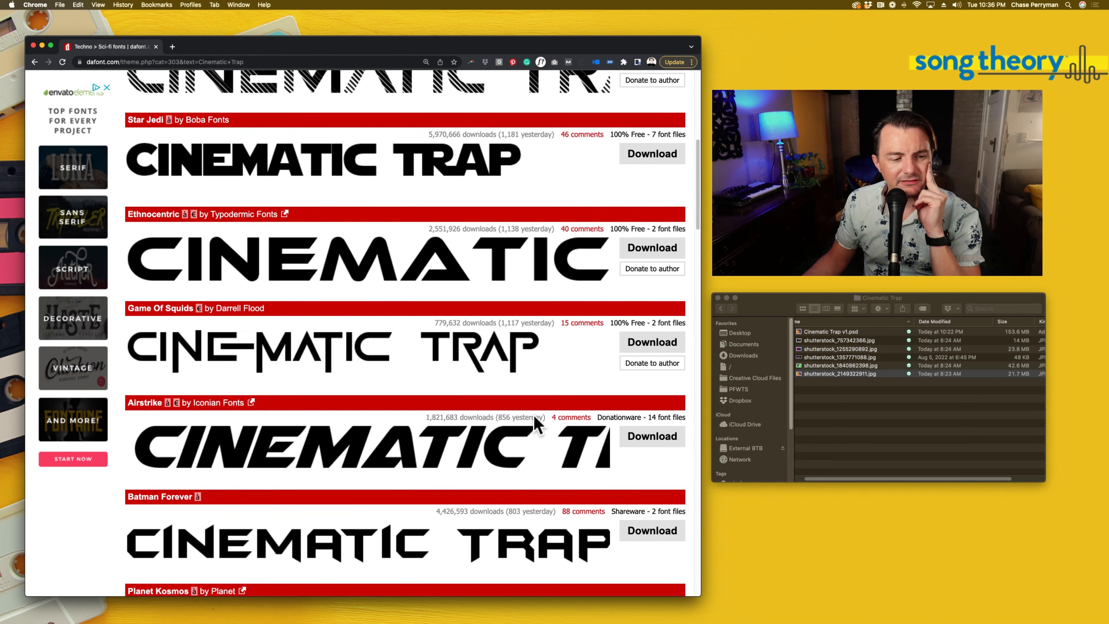
scroll(535, 417, "down", 3)
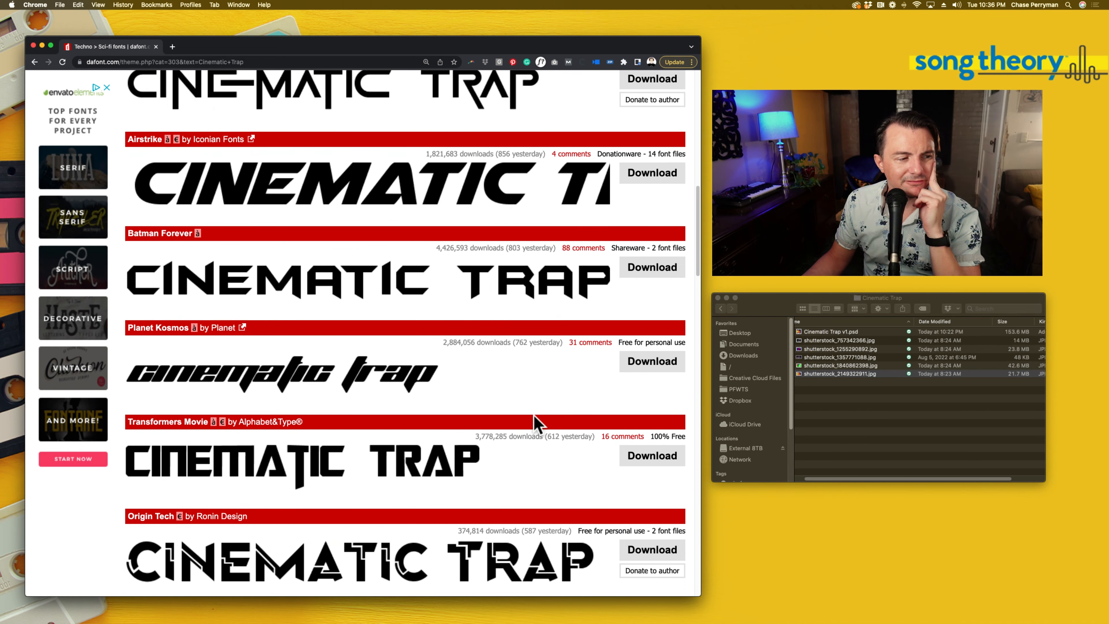
scroll(537, 422, "down", 6)
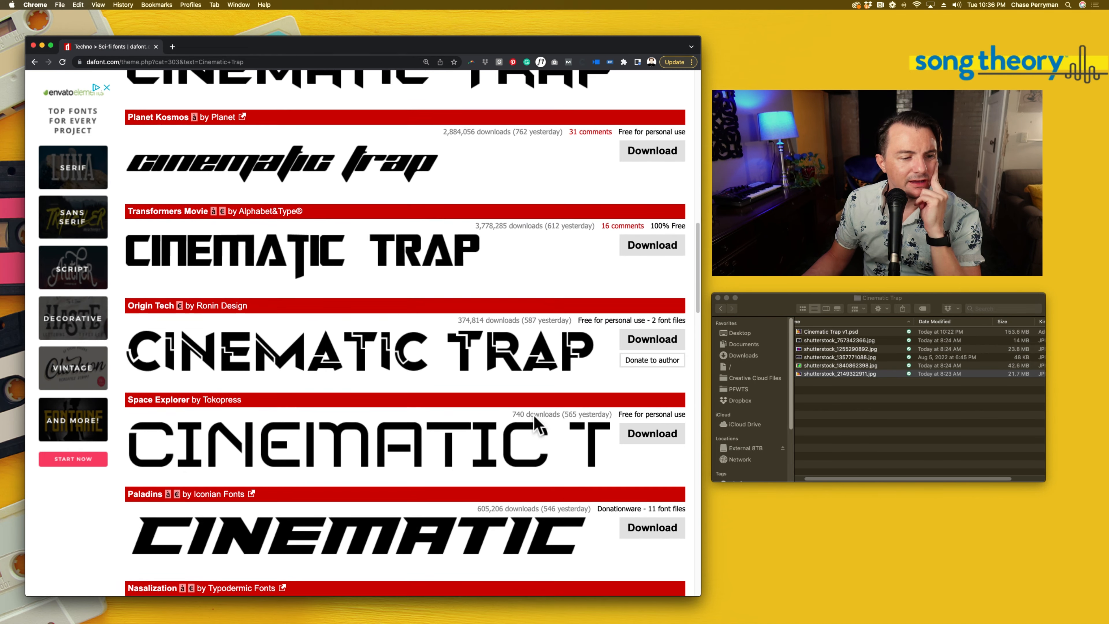
scroll(535, 421, "down", 8)
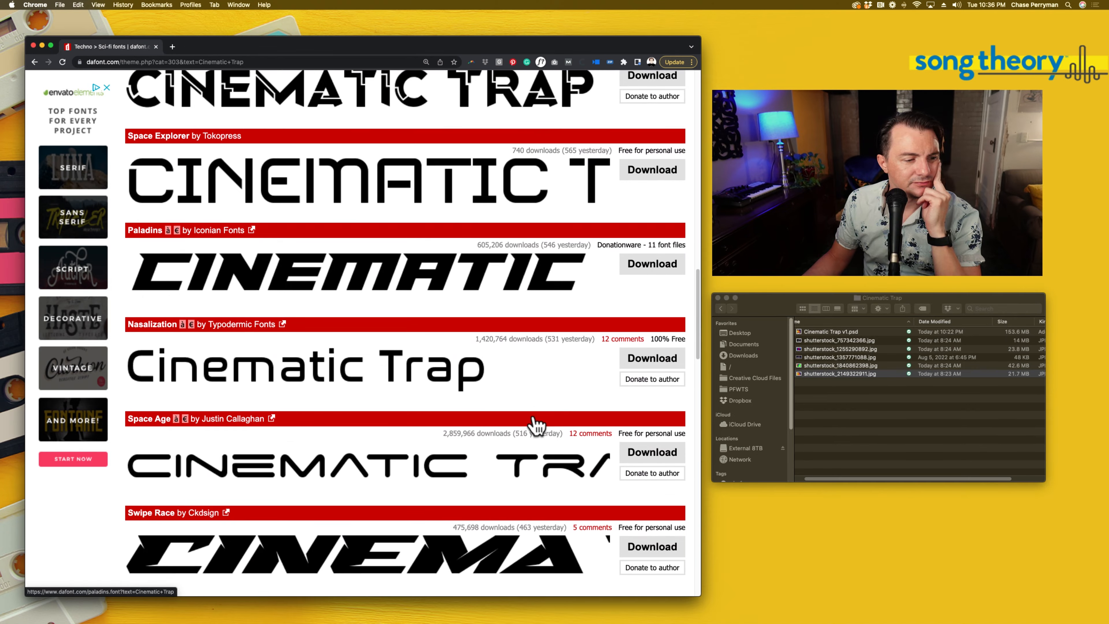
scroll(537, 426, "down", 4)
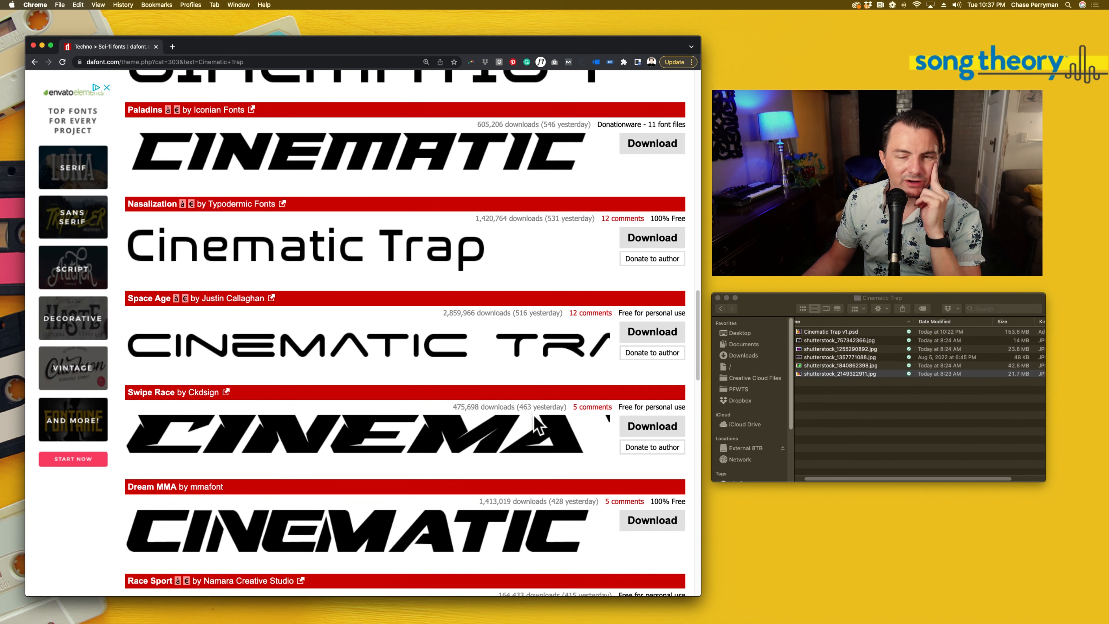
scroll(537, 426, "down", 4)
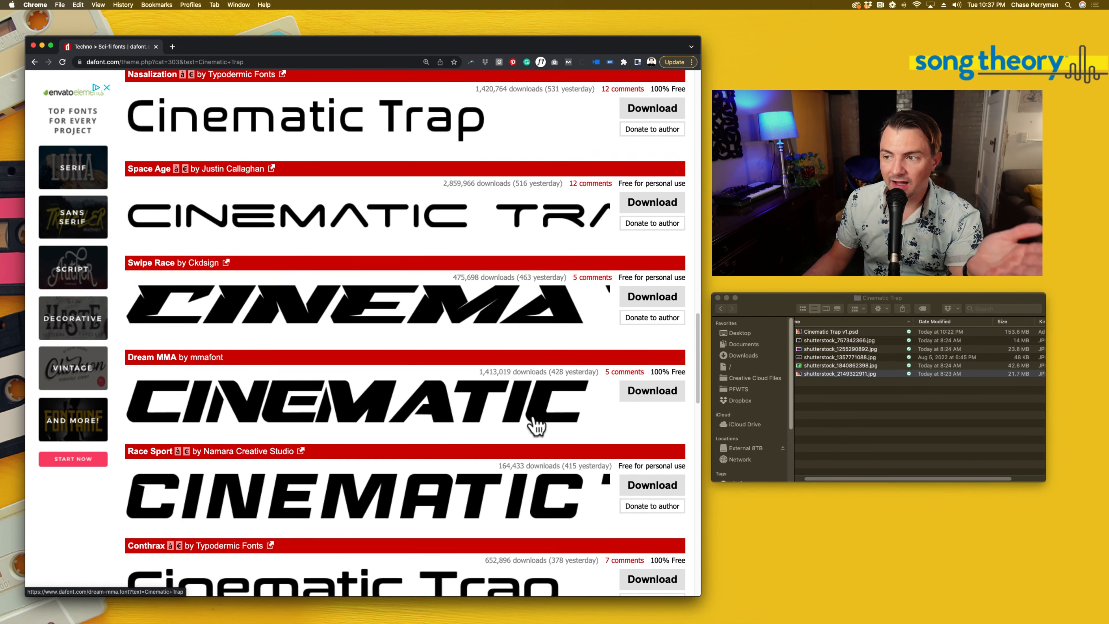
scroll(534, 424, "down", 5)
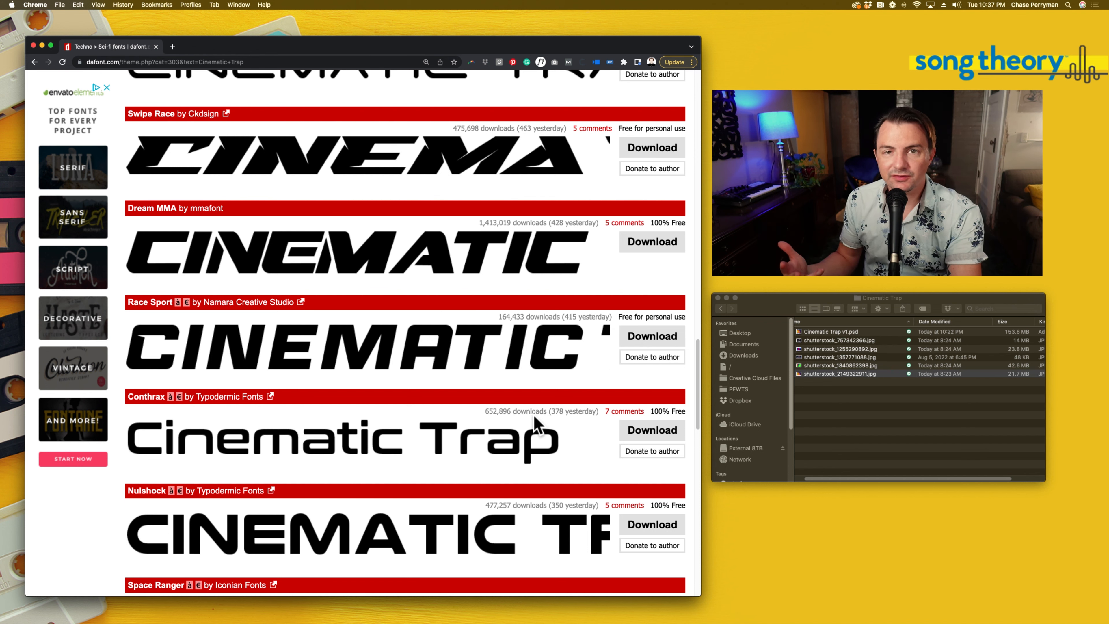
scroll(536, 423, "down", 4)
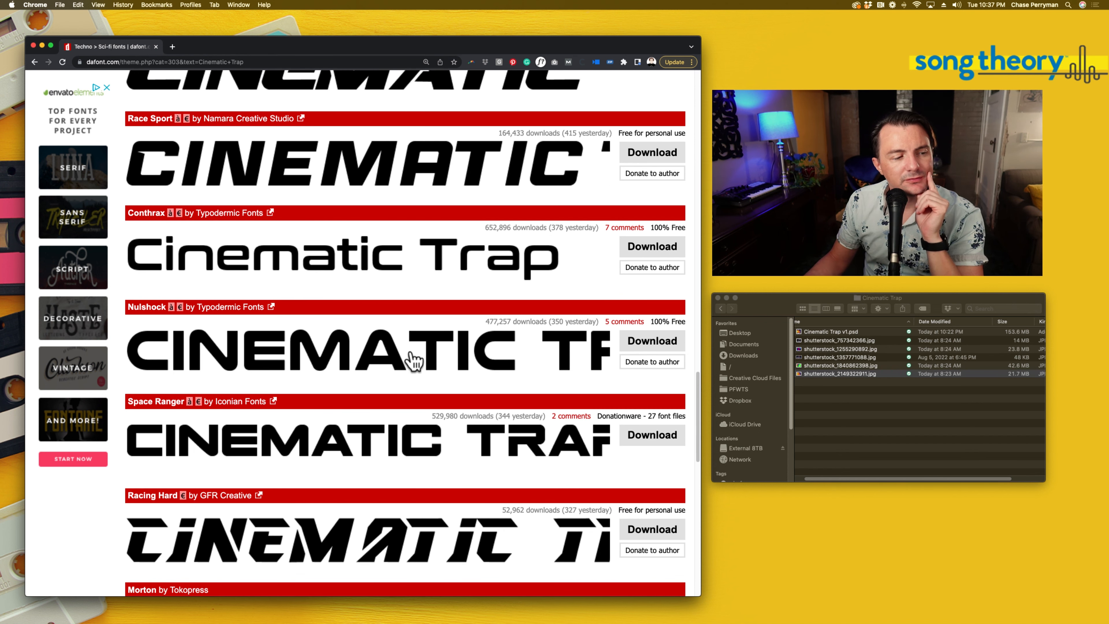
- Download the Nulshock font and move its nulshock folder from Downloads into the Cinematic Trap folder
left_click(669, 347)
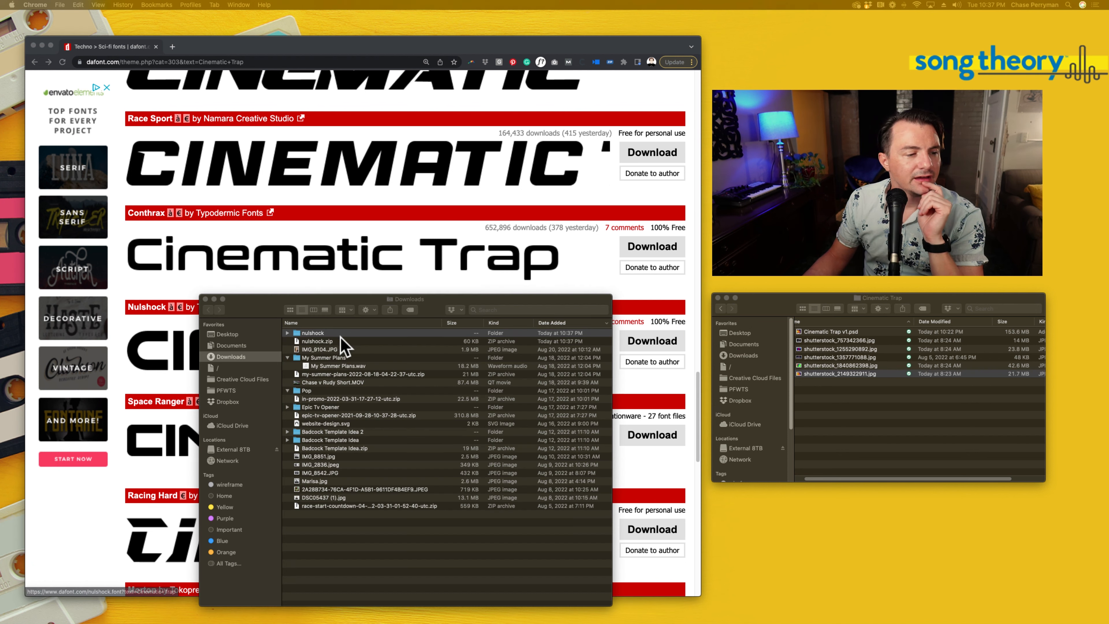
left_click_drag(294, 334, 850, 401)
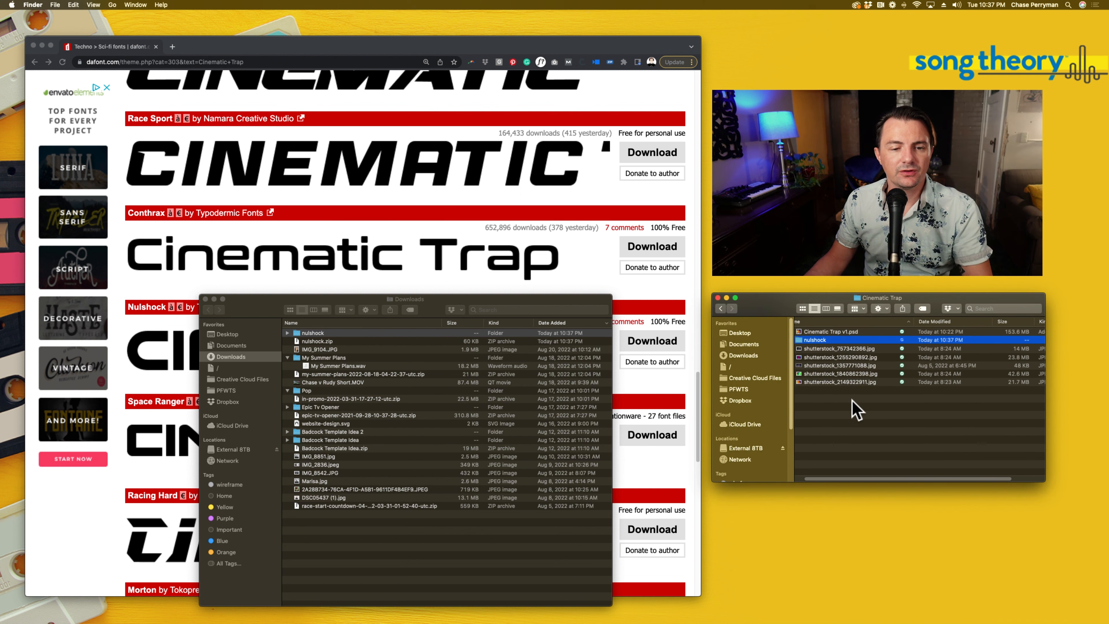
- Create a folder named Fonts in the Cinematic Trap folder and move the nulshock folder into it
right_click(851, 411)
left_click(852, 414)
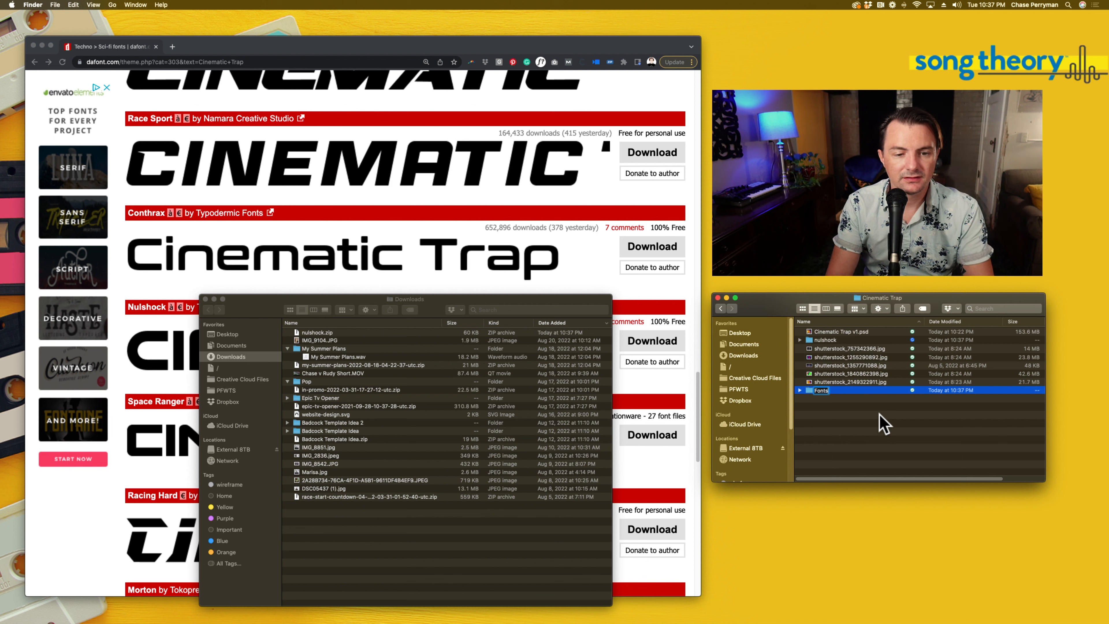
key("Return")
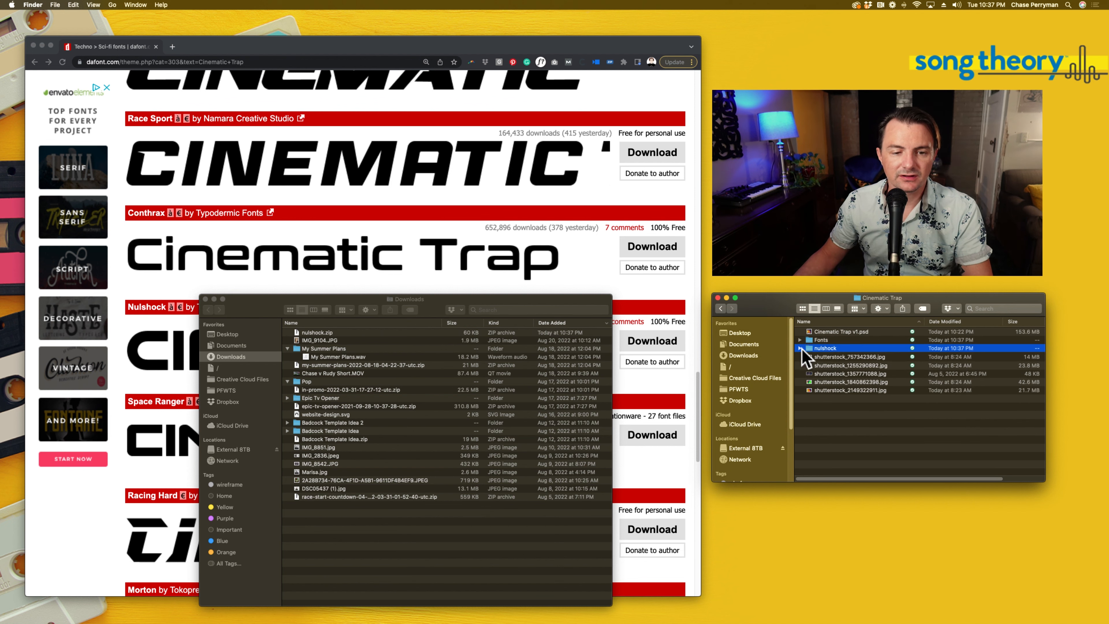
left_click_drag(815, 349, 816, 343)
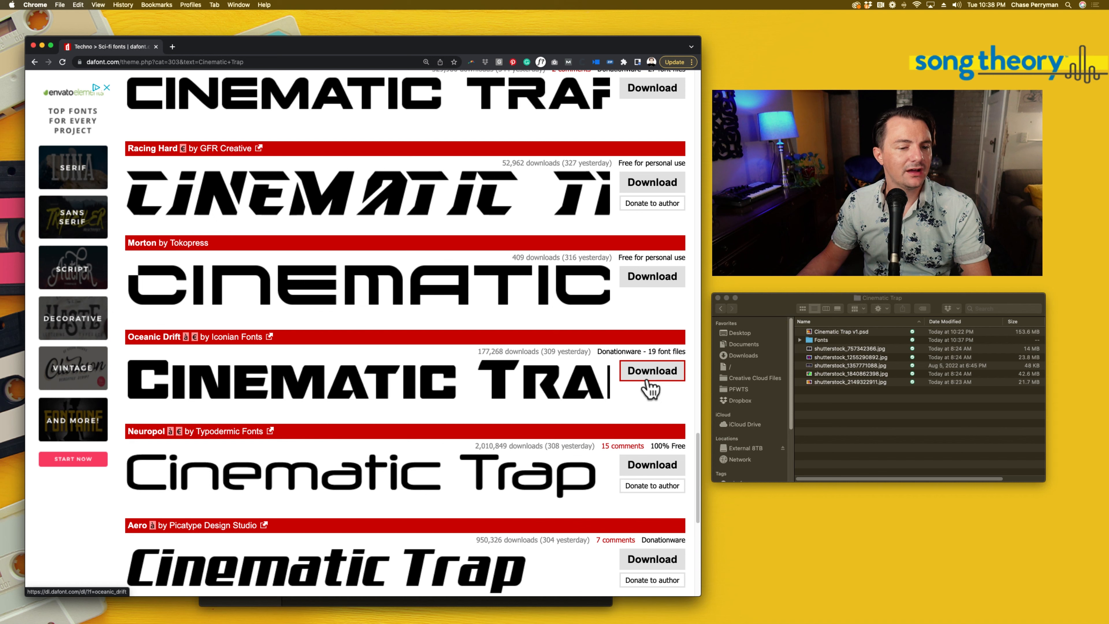
- Download Oceanic Drift into the Fonts folder, and look through the second page of Sci-fi fonts
left_click(645, 379)
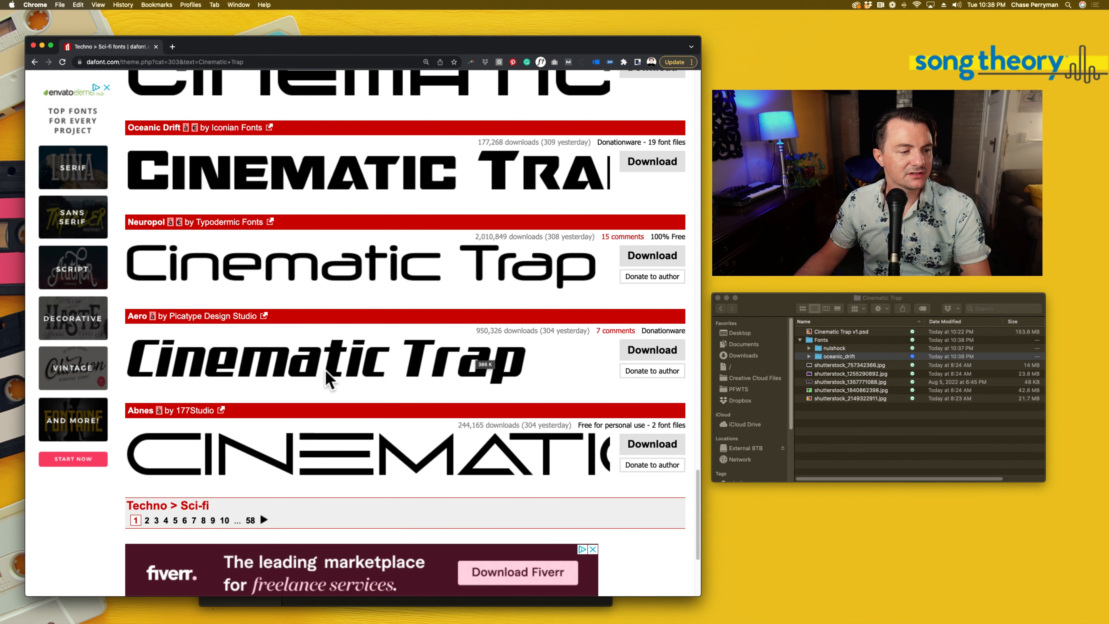
left_click(262, 520)
scroll(457, 460, "down", 8)
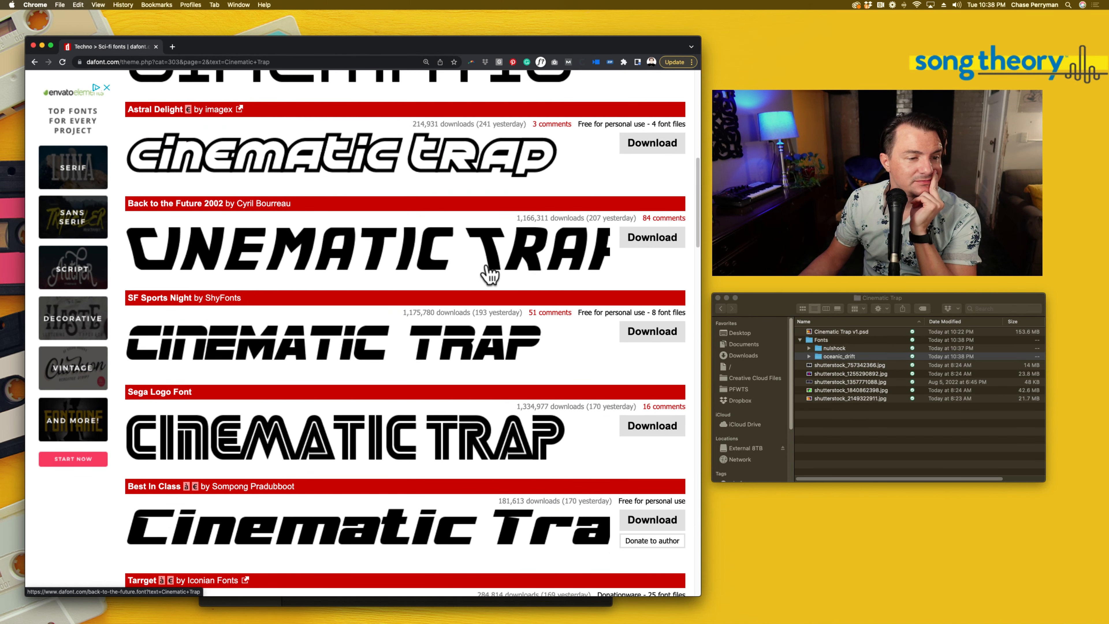
scroll(359, 422, "down", 20)
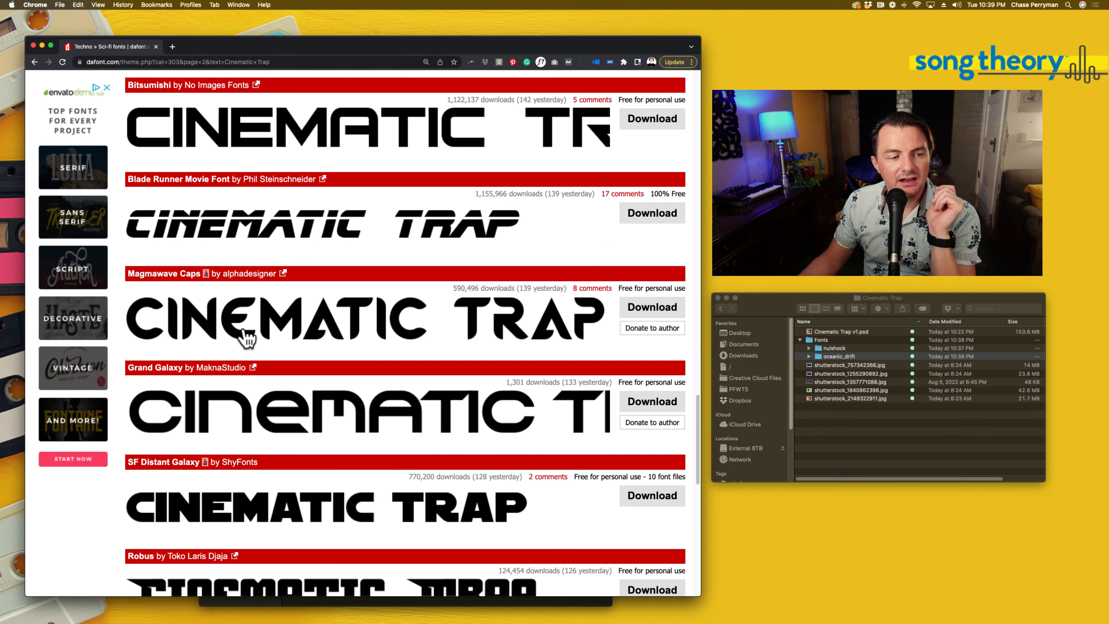
- Download Magmawave Caps and move its folder into Fonts, selecting the OTF font file inside
left_click(640, 314)
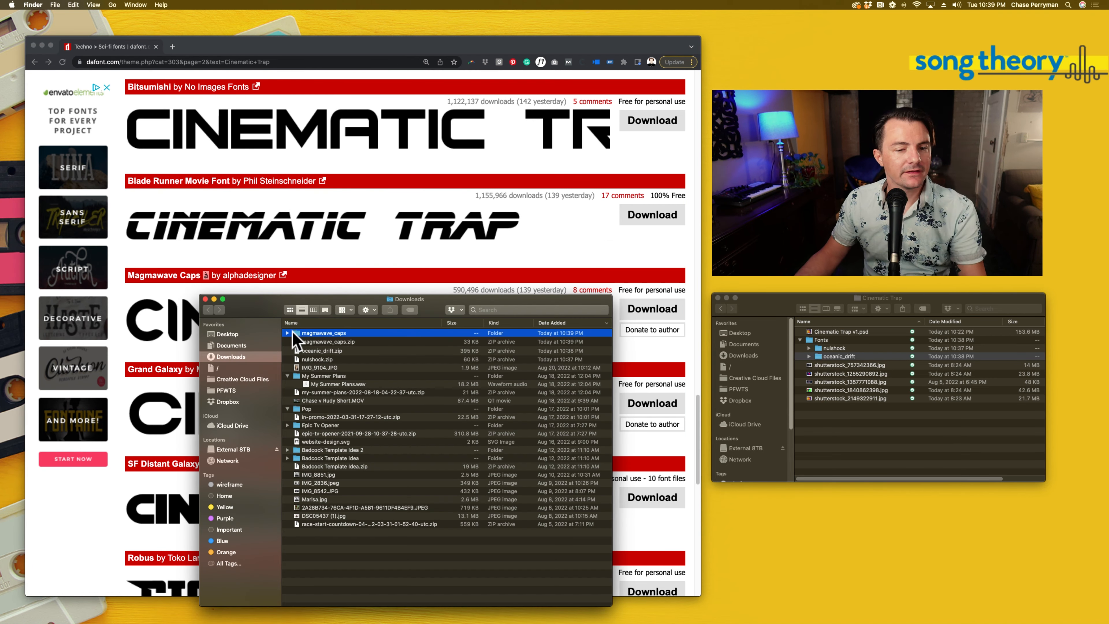
left_click_drag(293, 337, 814, 349)
left_click(205, 299)
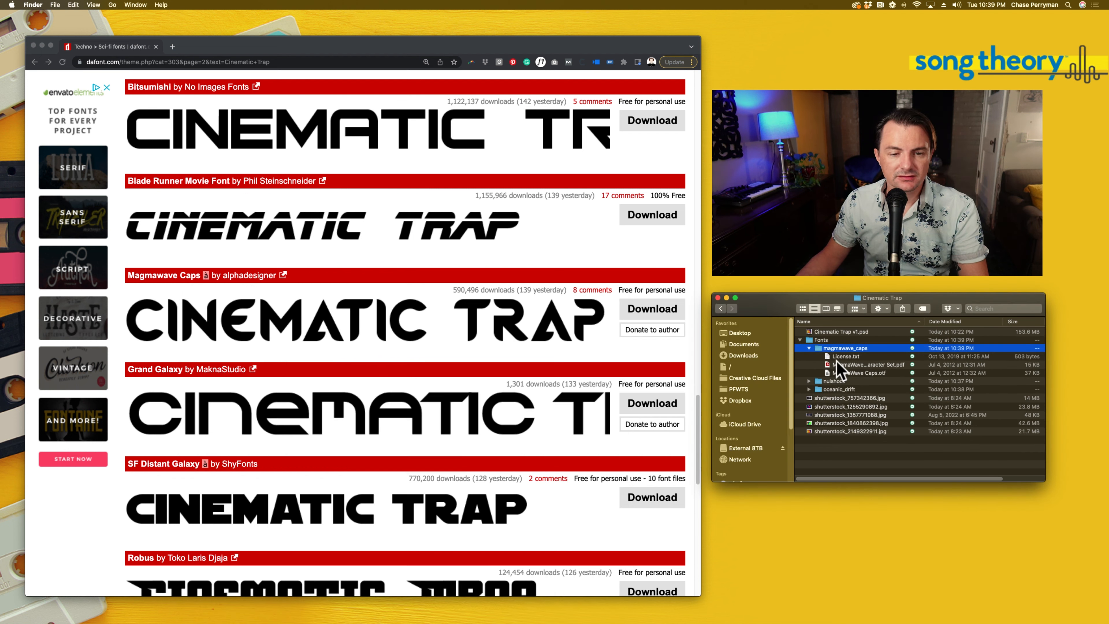
left_click(855, 373)
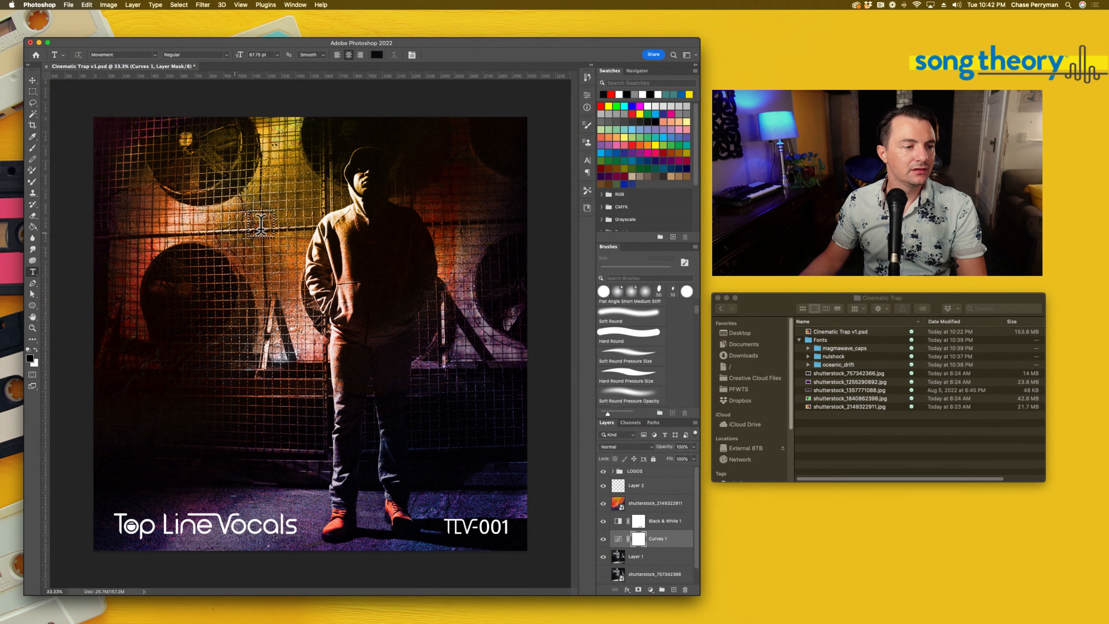
- Add the text "Cinematic" at 128.74 pt across the figure's chest and place a duplicate directly below it
triple_click(261, 225)
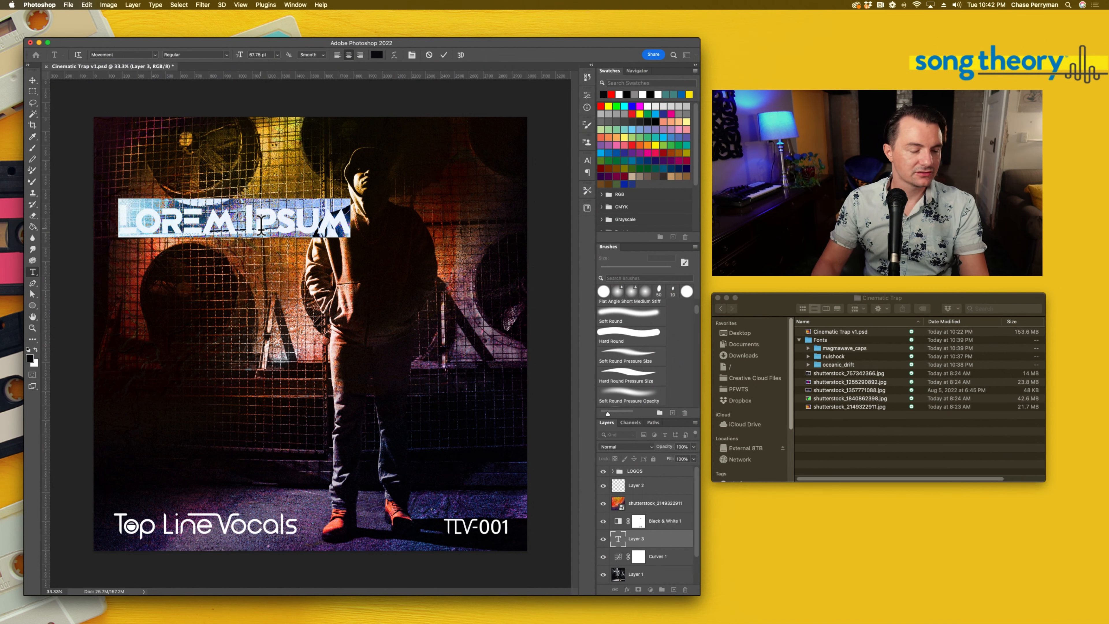
type("CINEMATIC")
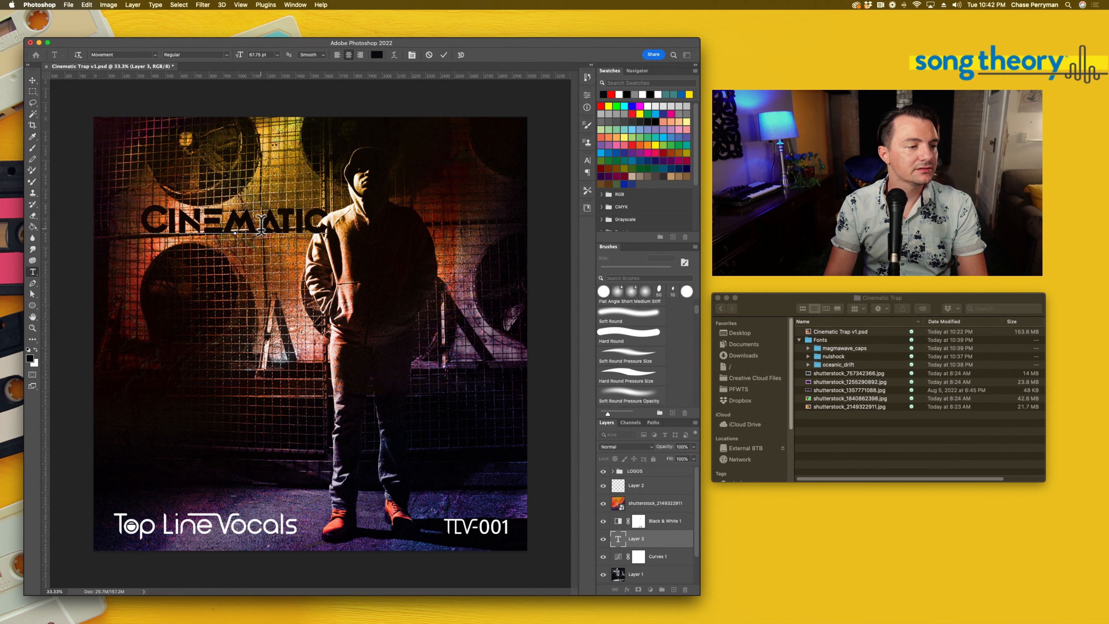
left_click(32, 80)
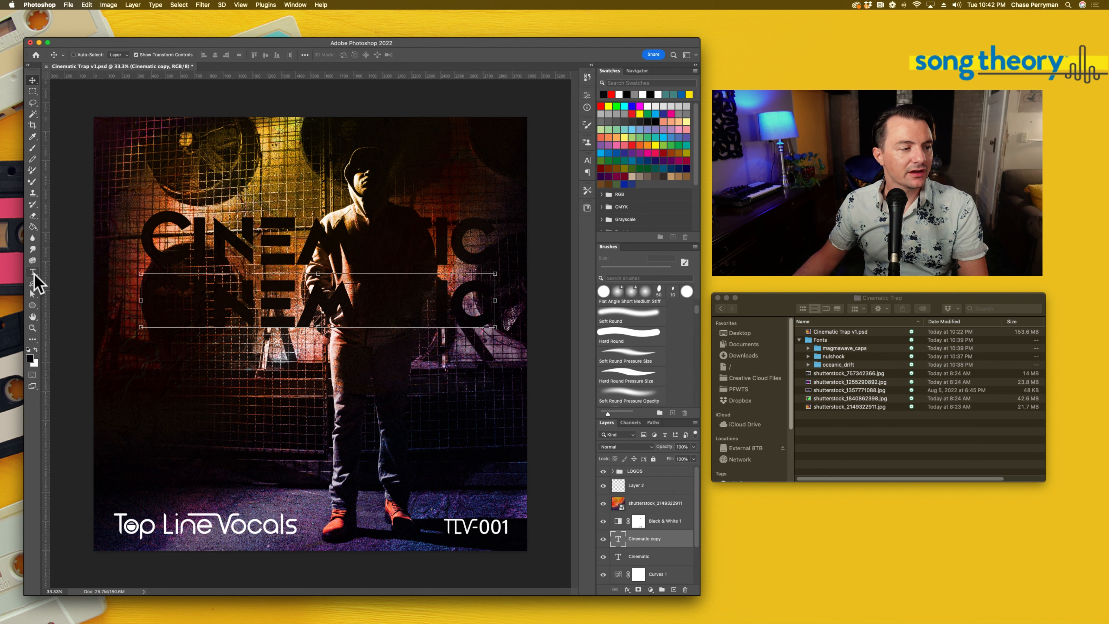
- Change the duplicated text to "trap" and move it beneath the end of "Cinematic"
left_click(33, 272)
double_click(284, 311)
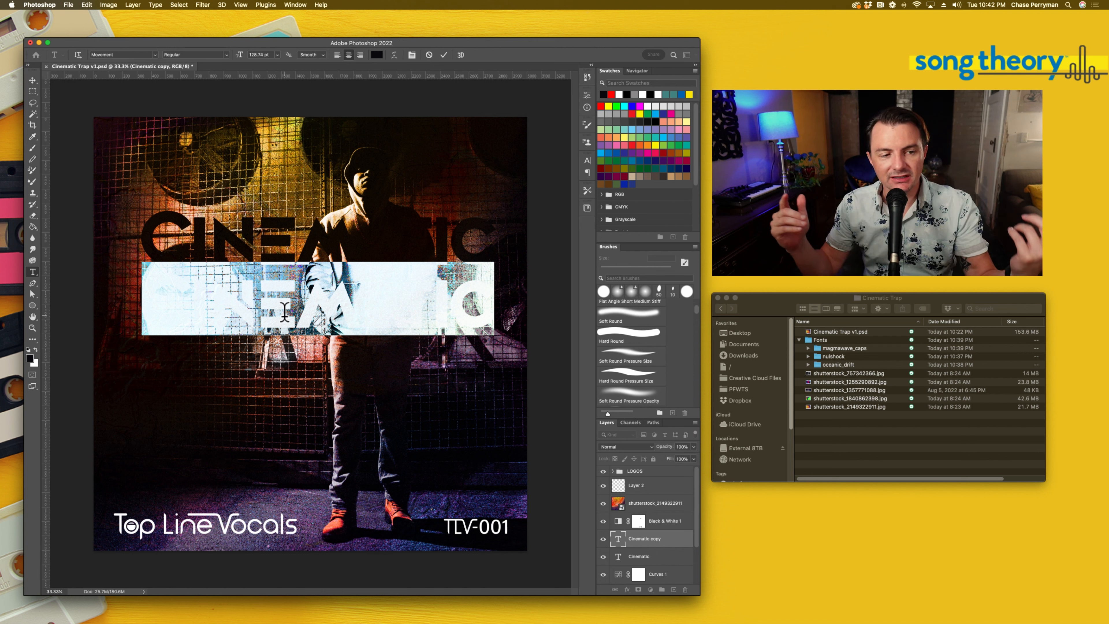
type("trap")
key("super+Return")
left_click_drag(351, 305, 441, 309)
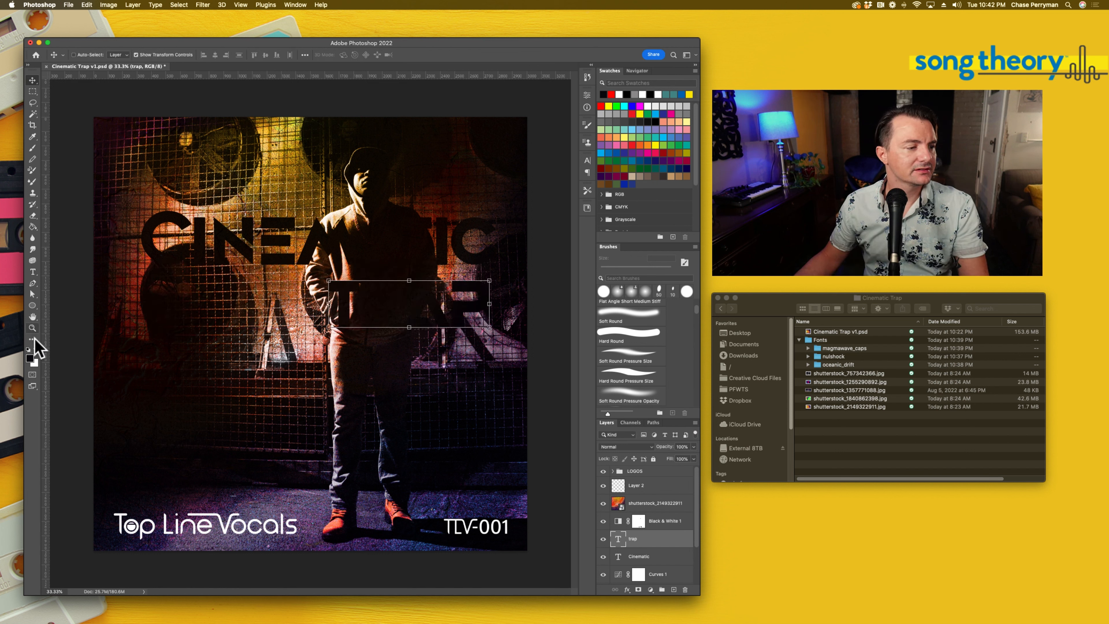
- Set the colour of the "trap" text to white
left_click(44, 273)
double_click(405, 303)
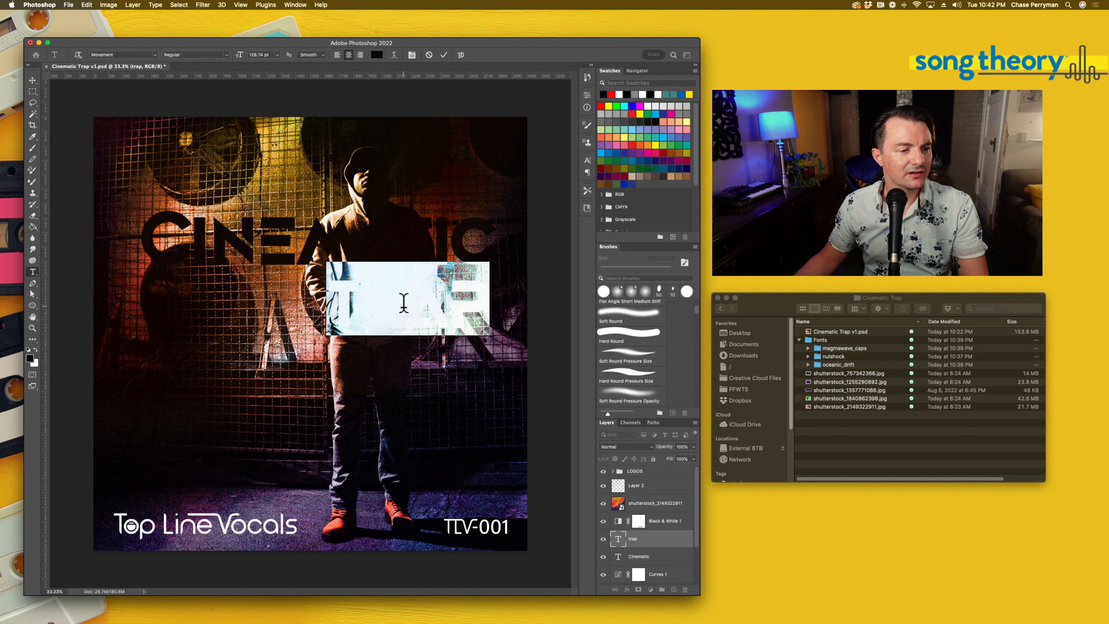
left_click(37, 351)
left_click(362, 311)
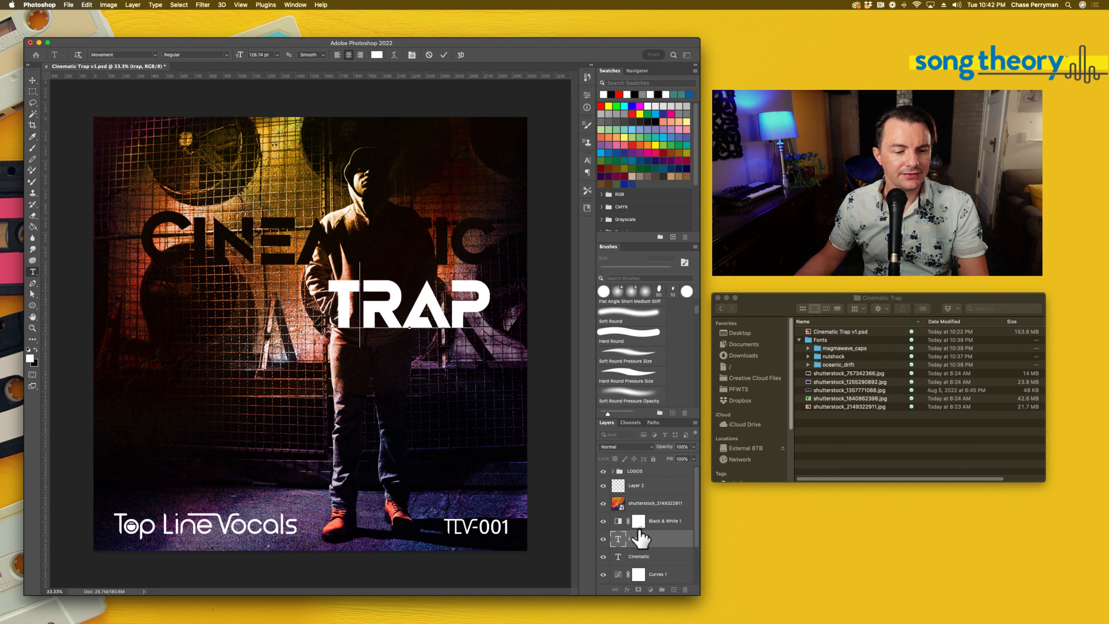
- Set the "Cinematic" text's colour to white and move it slightly left and down, closer to "trap"
double_click(618, 556)
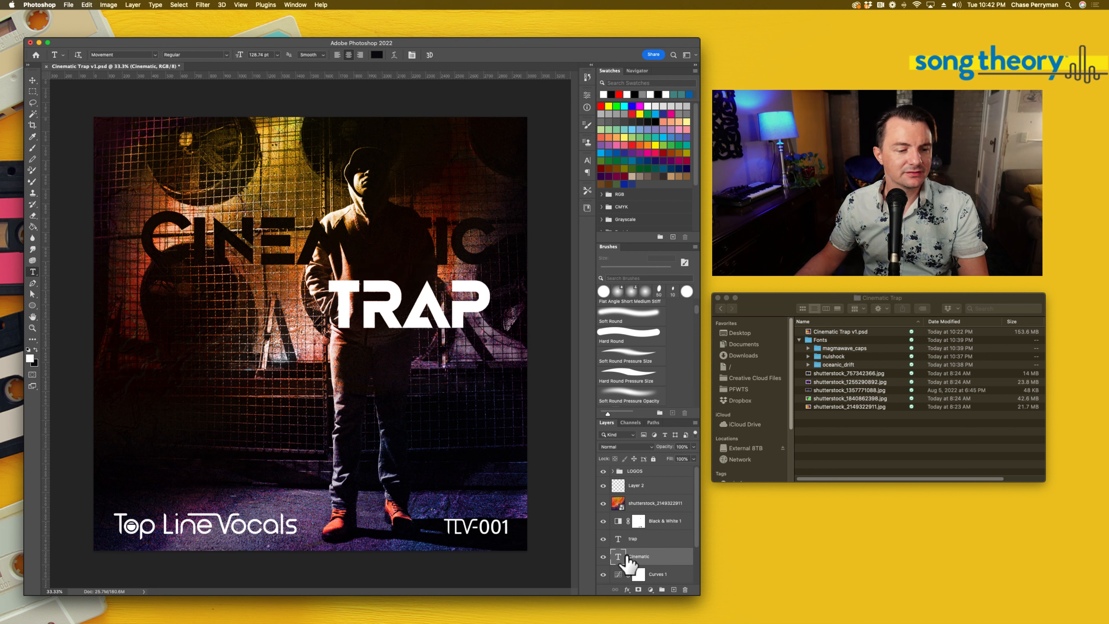
left_click(36, 351)
left_click(32, 80)
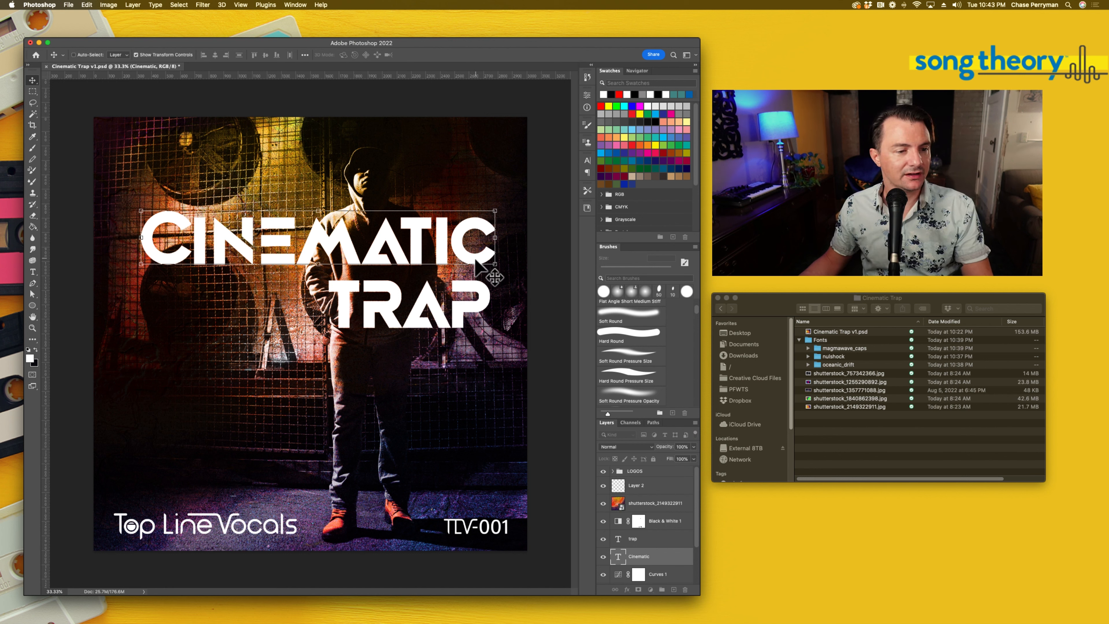
left_click_drag(474, 264, 467, 267)
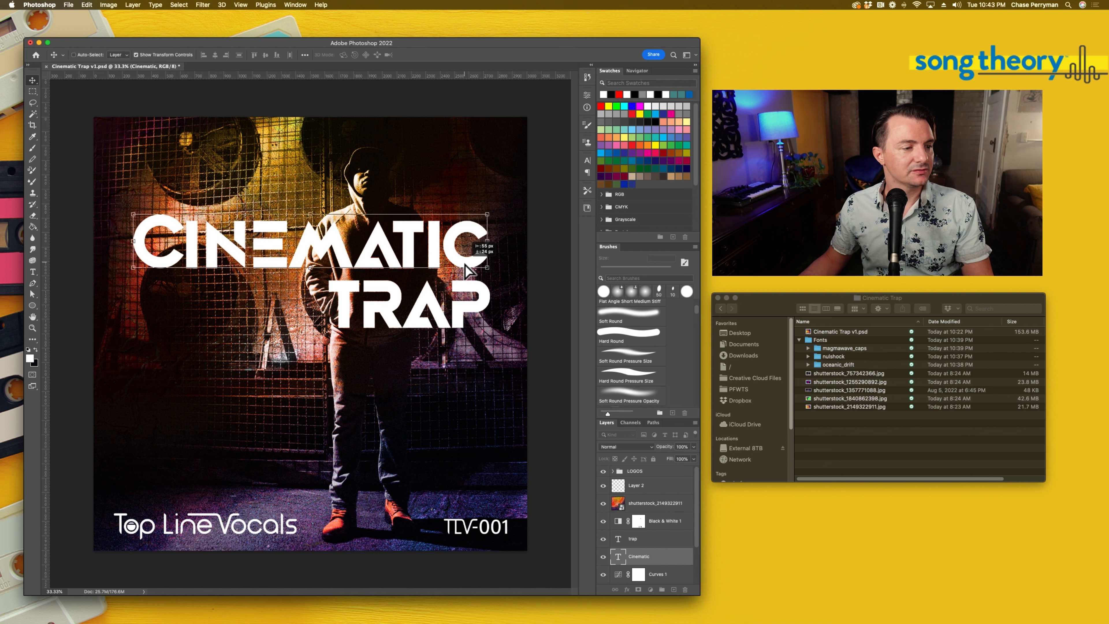
- Replace the opening capital of "Cinematic" with a lowercase "c"
left_click(34, 271)
left_click_drag(185, 241, 144, 239)
type("c")
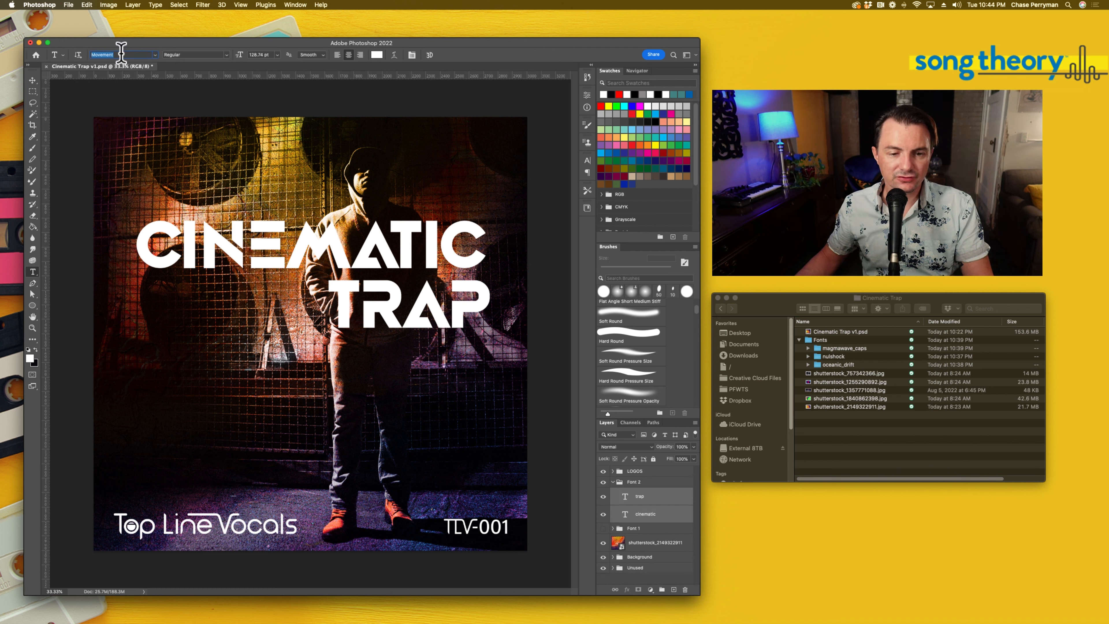
- Set both text layers in the Font 2 group to Magmawave Caps Bold and collapse the group
left_click(121, 54)
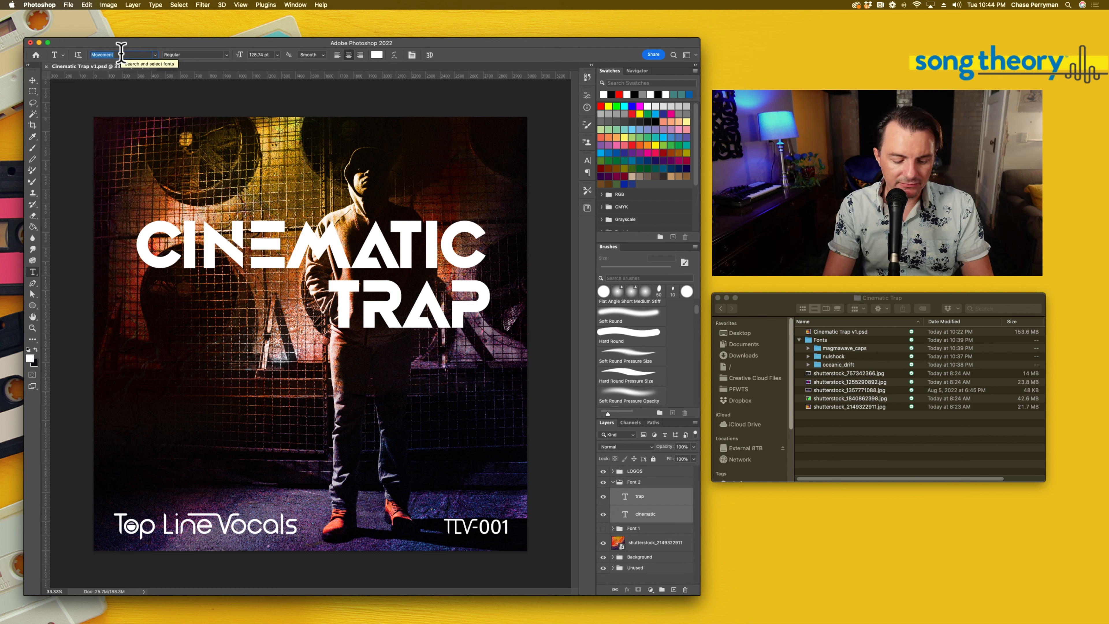
type("ma")
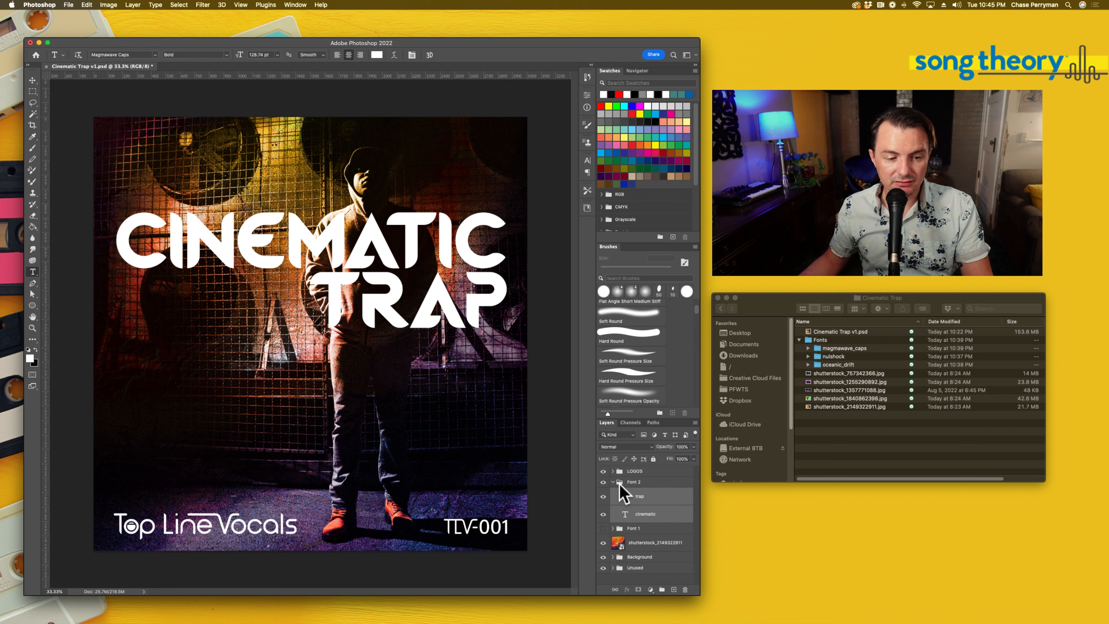
left_click(613, 482)
- Duplicate the Font 2 group, hide the original and rename the copy "Font 3"
left_click_drag(667, 481, 673, 590)
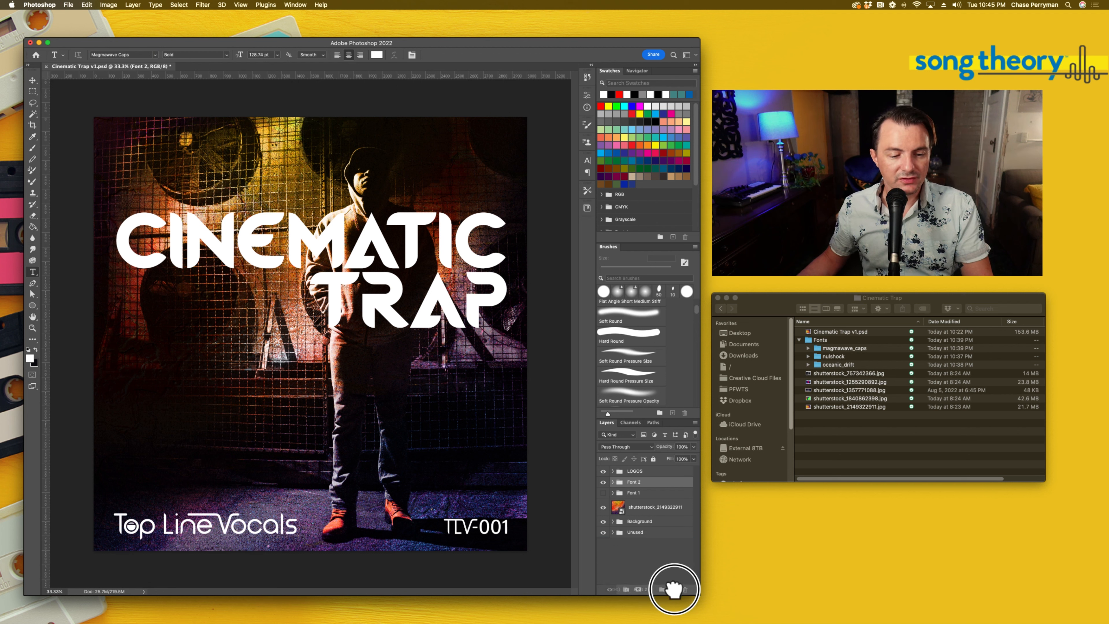
left_click(603, 492)
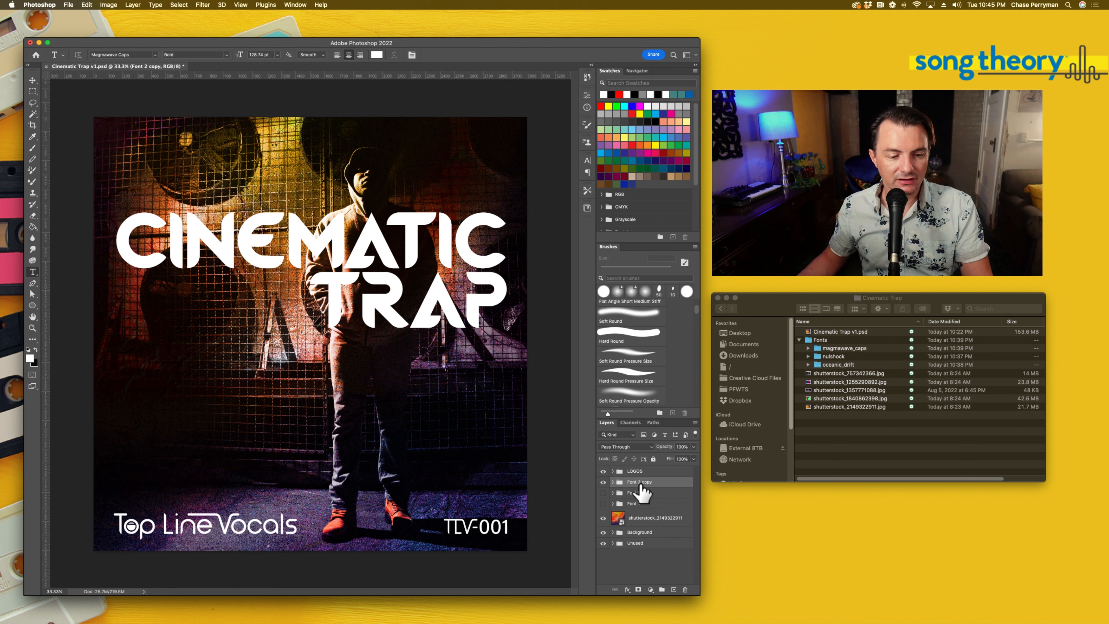
double_click(651, 482)
type("Font")
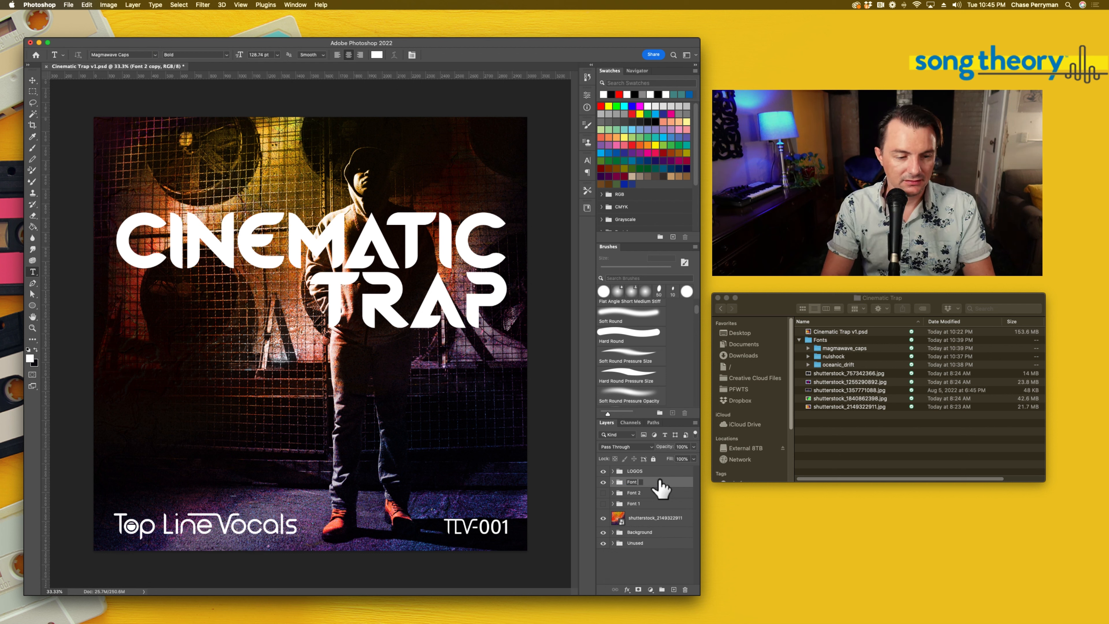
type("3")
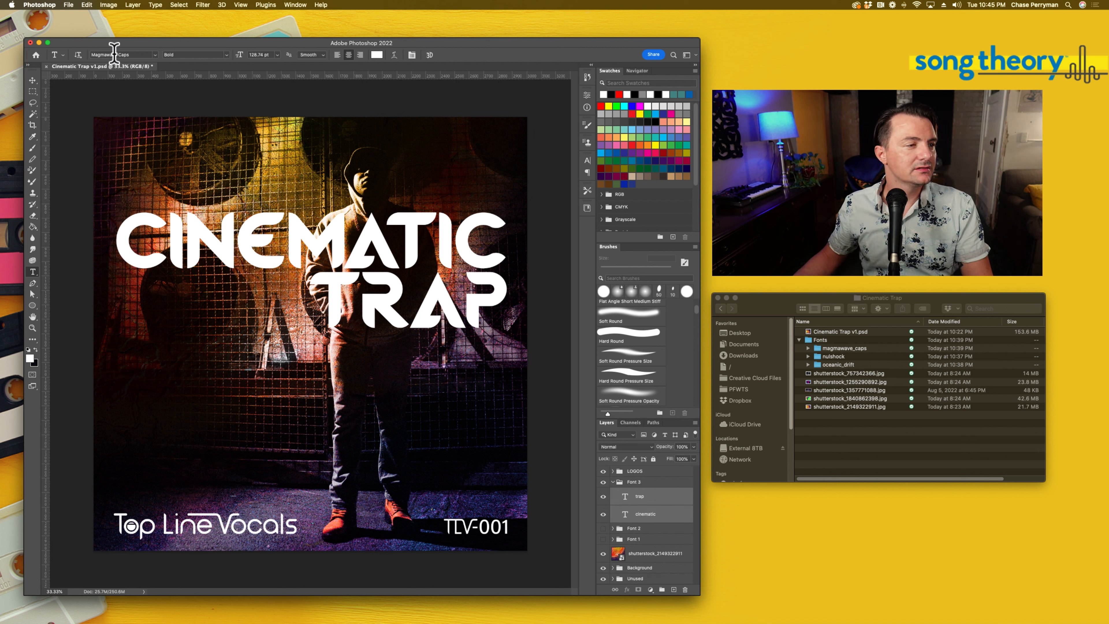
- Set both text layers in the Font 3 group to Nulshock Bold and collapse the group
left_click(114, 54)
type("nulsho")
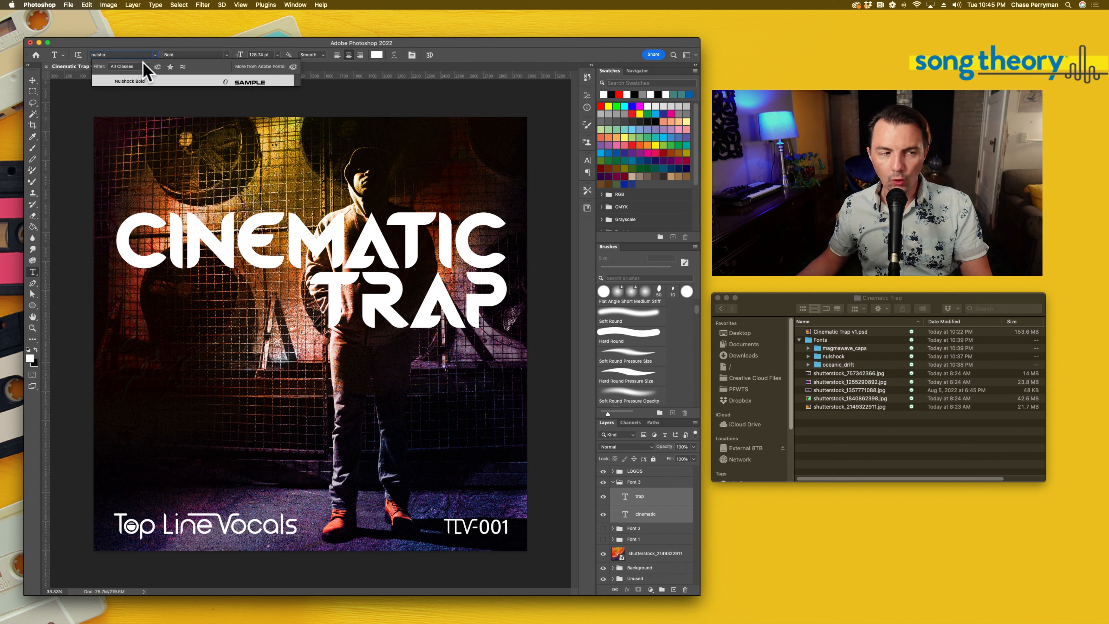
left_click(612, 481)
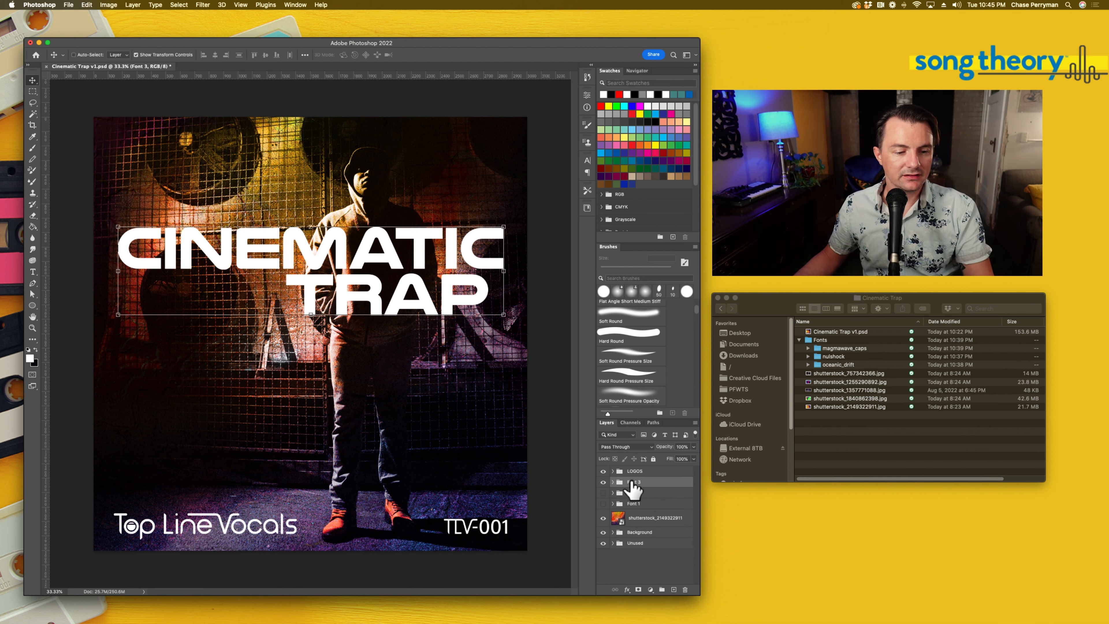
- Duplicate the Font 3 group as "Font 4" and enlarge its two text layers to about 124.68%
left_click_drag(633, 484, 673, 589)
double_click(640, 482)
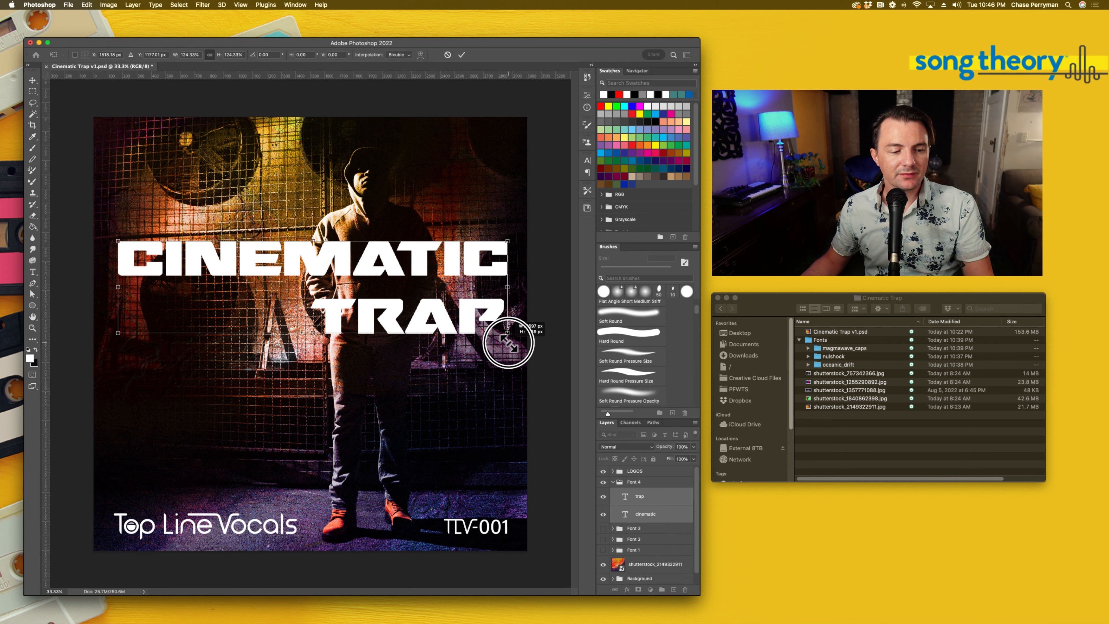
left_click_drag(507, 342, 509, 343)
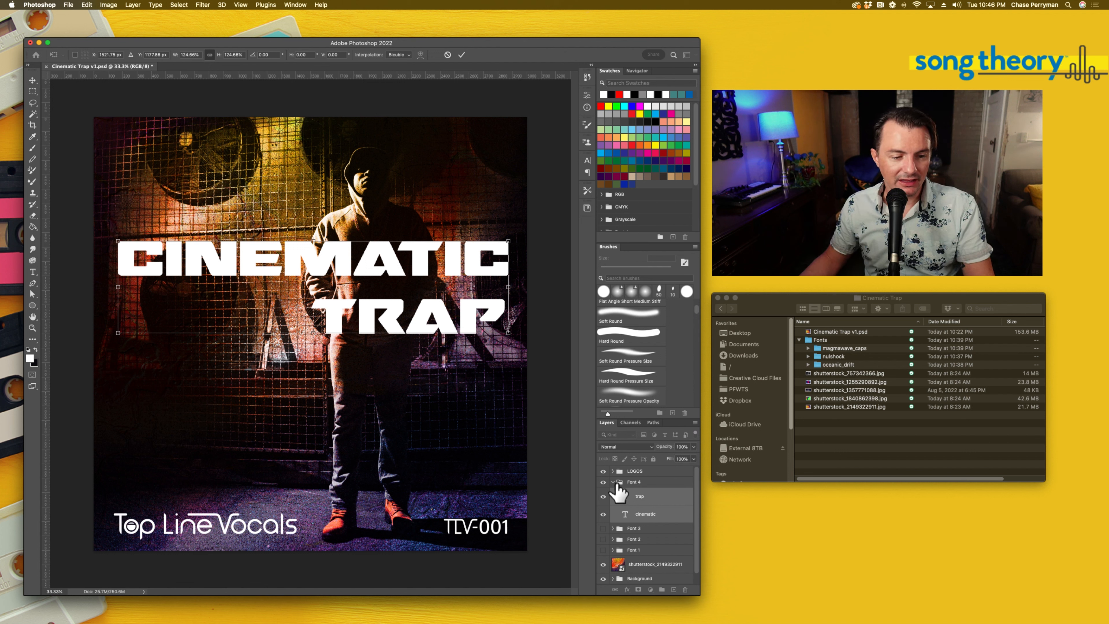
key("Return")
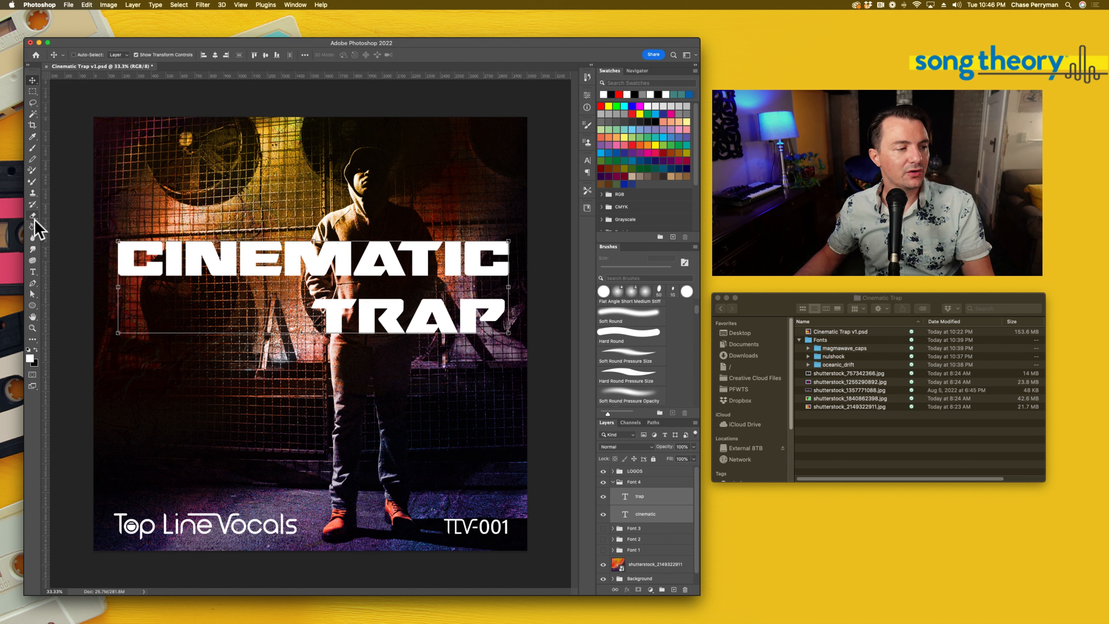
- Place a horizontal guide under the bottom logos and vertical guides at the logo's left edge and the end of "TLV-001"
left_click_drag(47, 267, 56, 276)
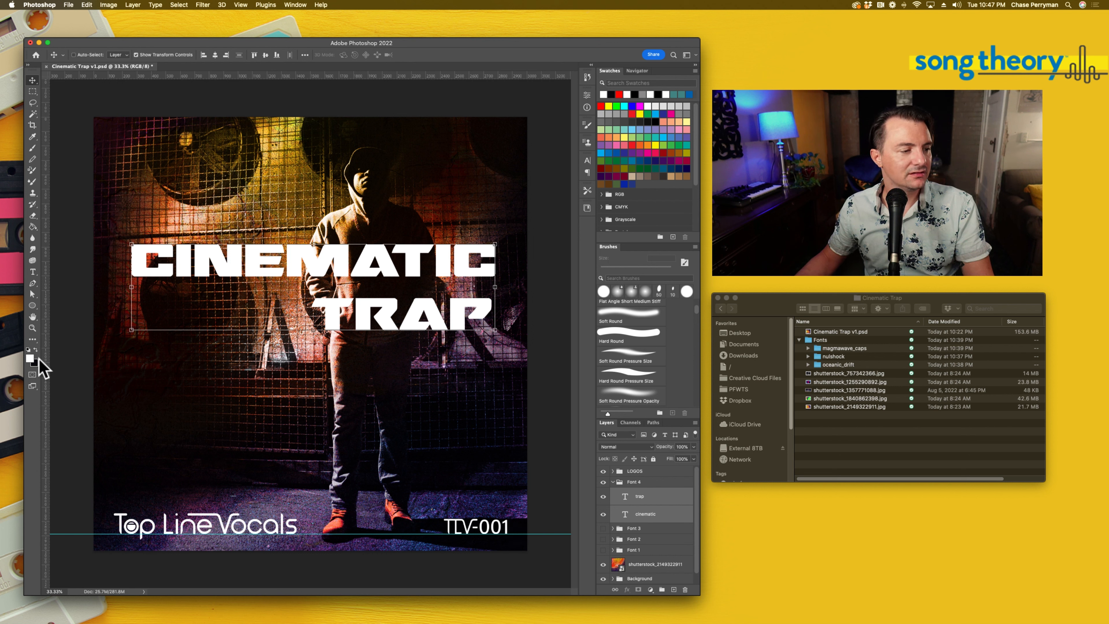
left_click_drag(44, 379, 113, 390)
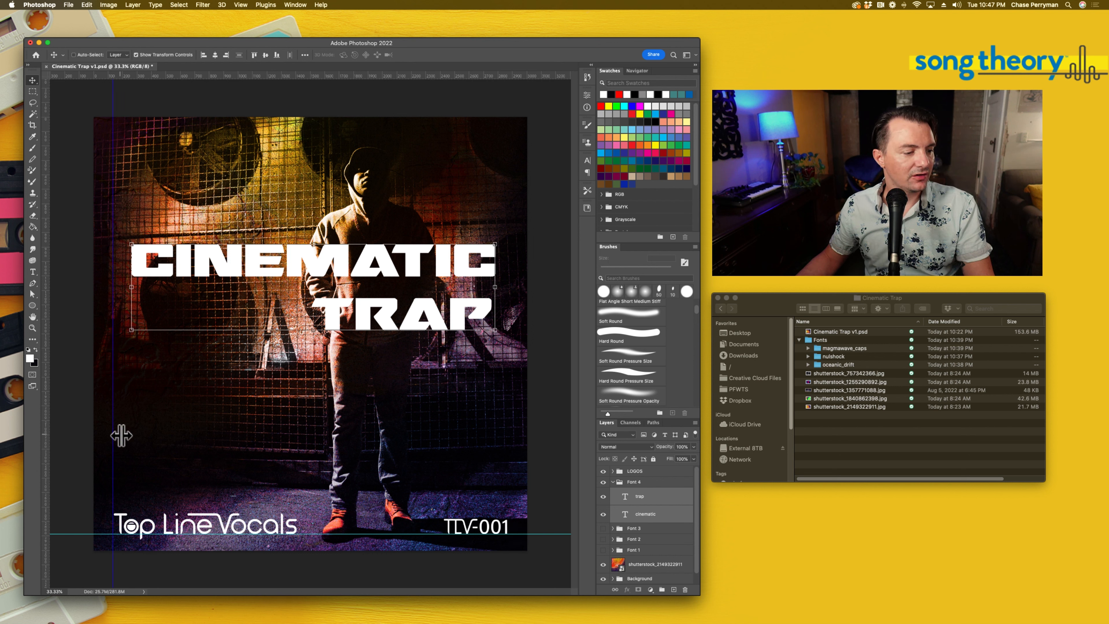
left_click_drag(46, 308, 506, 332)
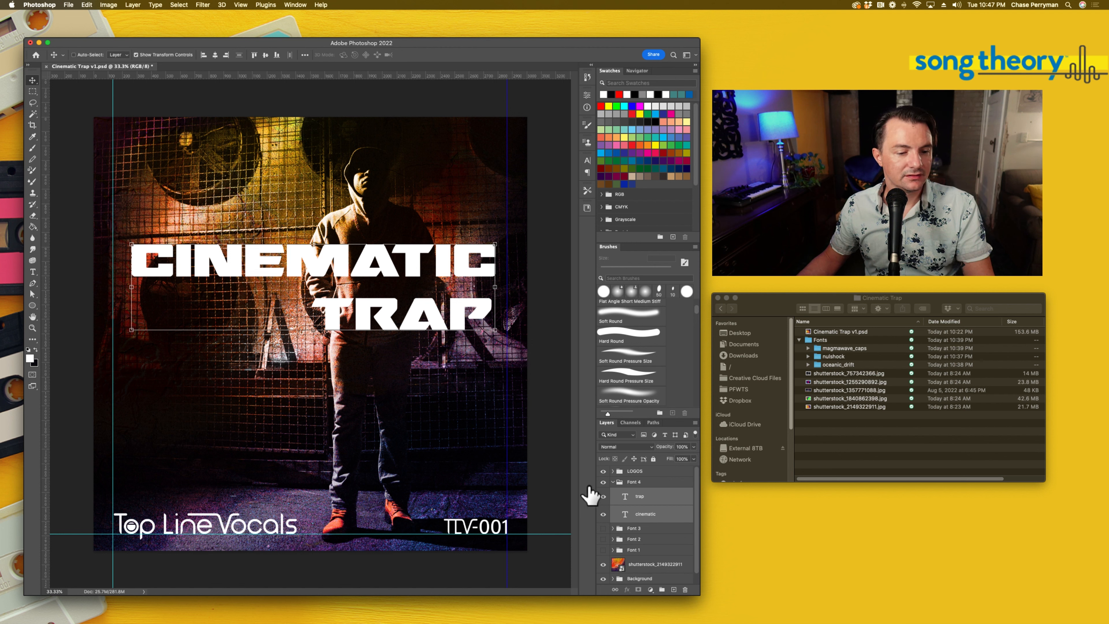
- Scale the whole Font 4 group to about 108.04% so the title spans the two vertical guides
left_click(618, 480)
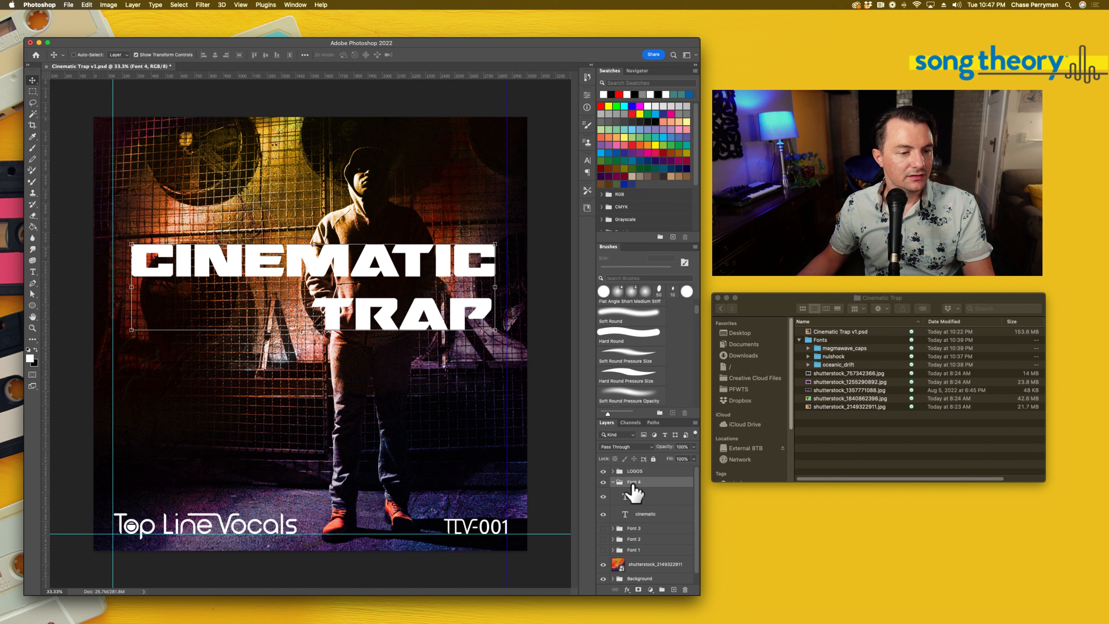
left_click(613, 482)
left_click(495, 243)
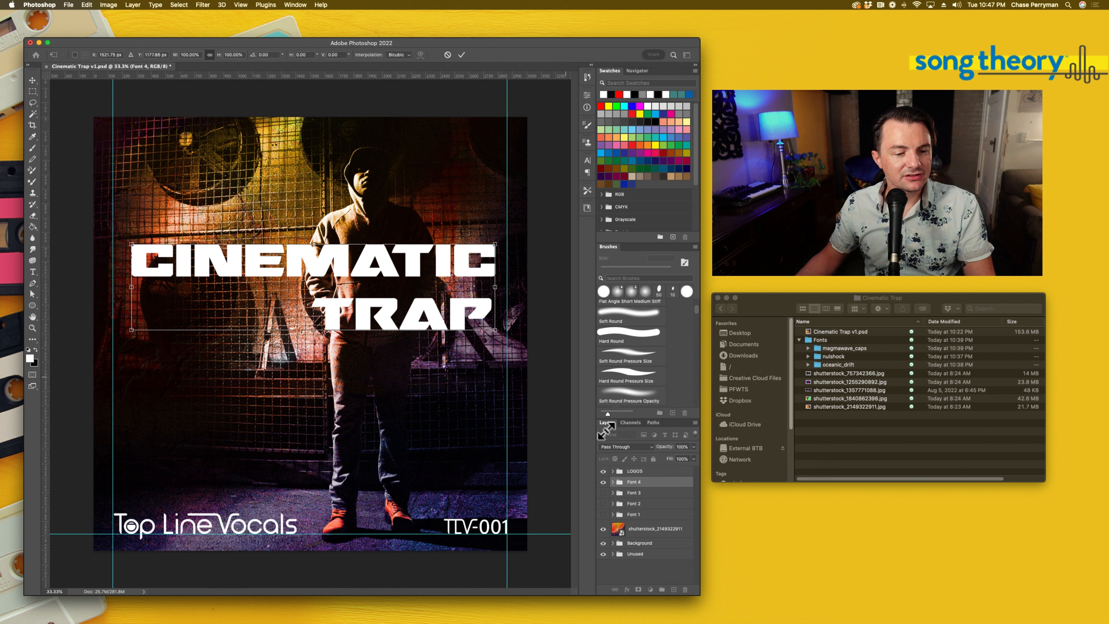
left_click_drag(495, 243, 506, 241)
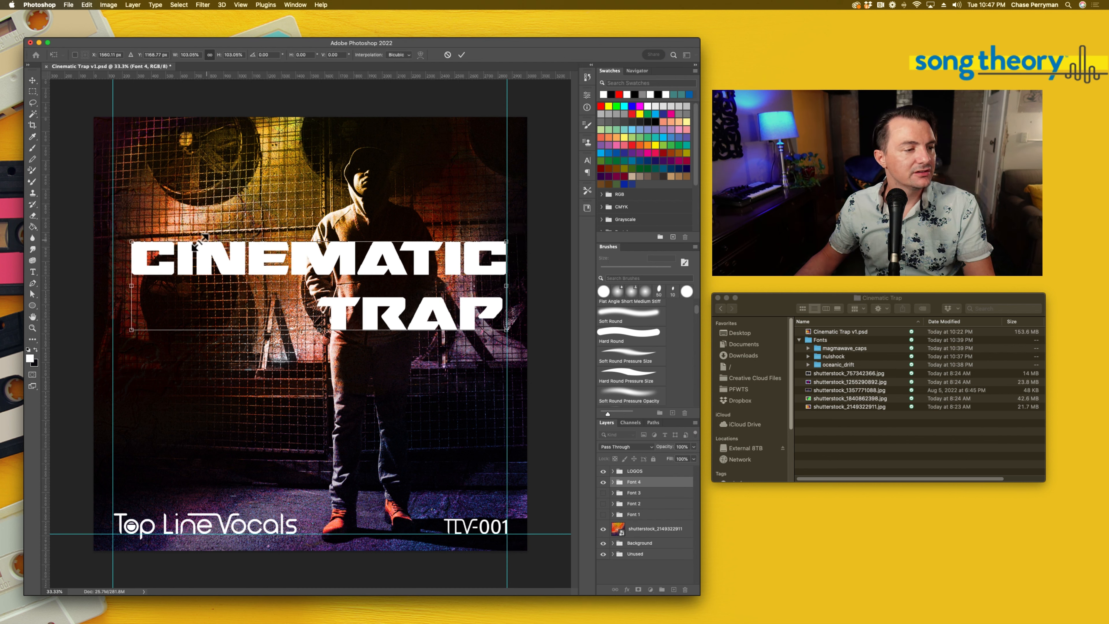
left_click_drag(132, 243, 115, 232)
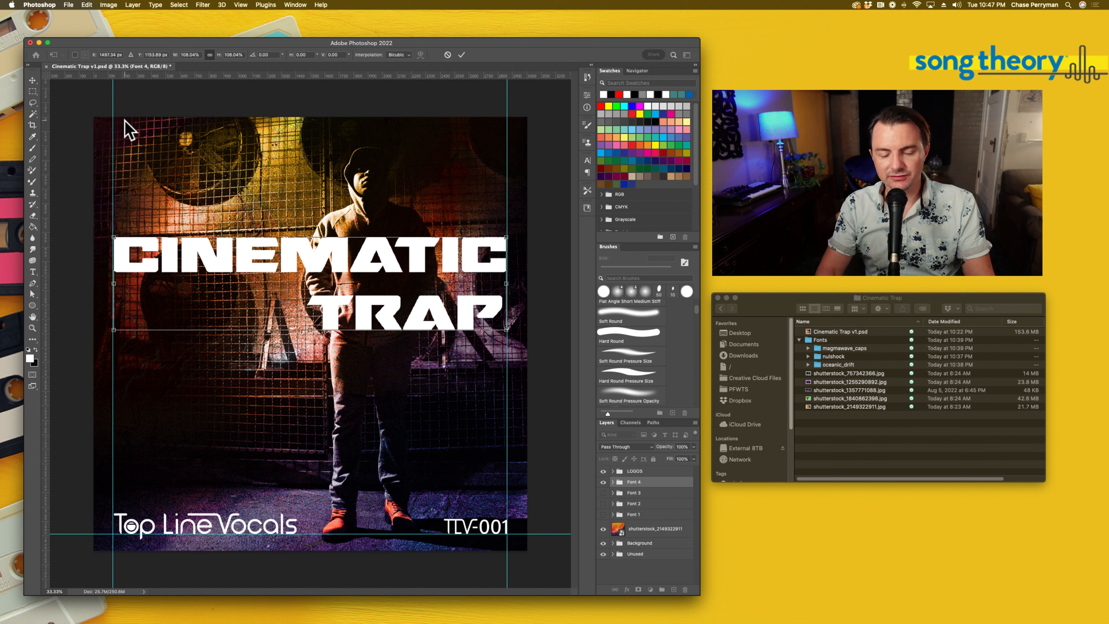
key("Return")
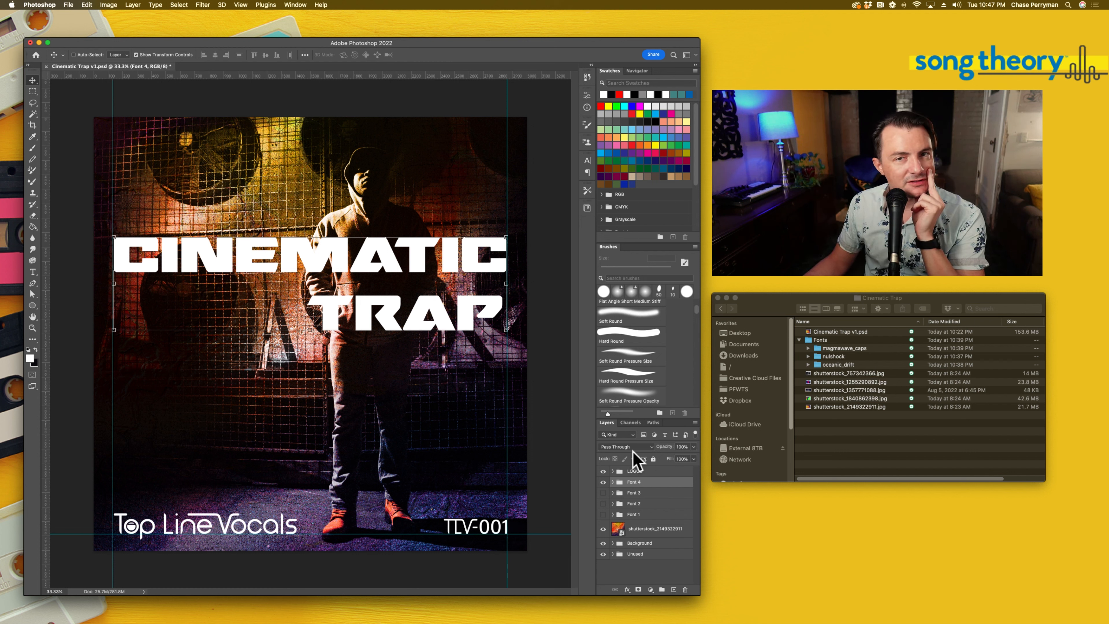
- Compare the four font versions of the title by showing the Font 1, 2, 3 and 4 groups one at a time
left_click(603, 482)
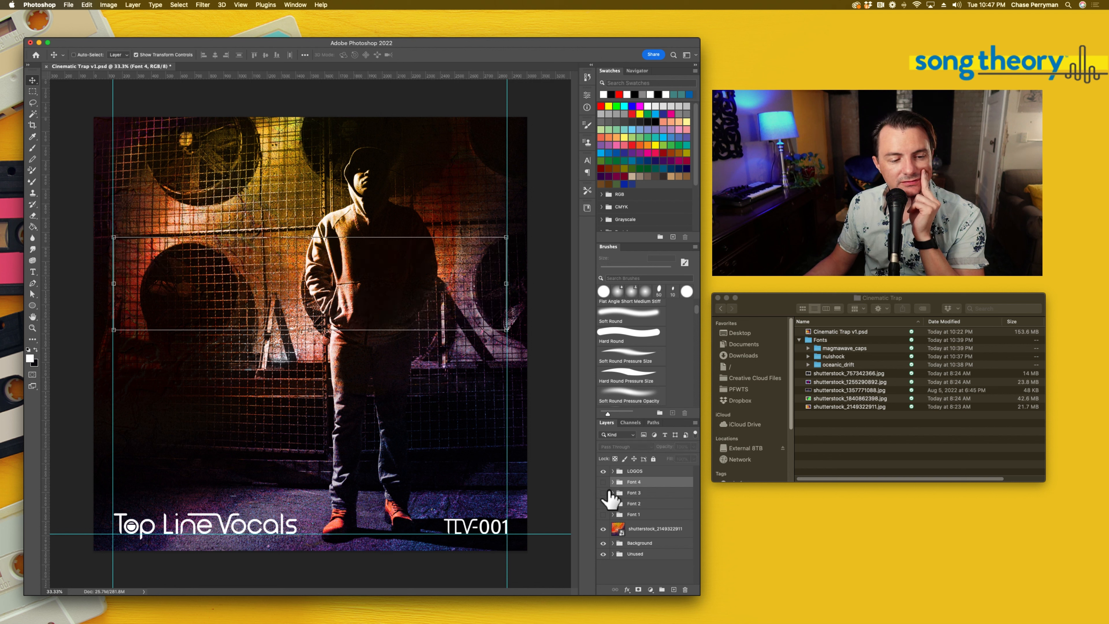
left_click(603, 514)
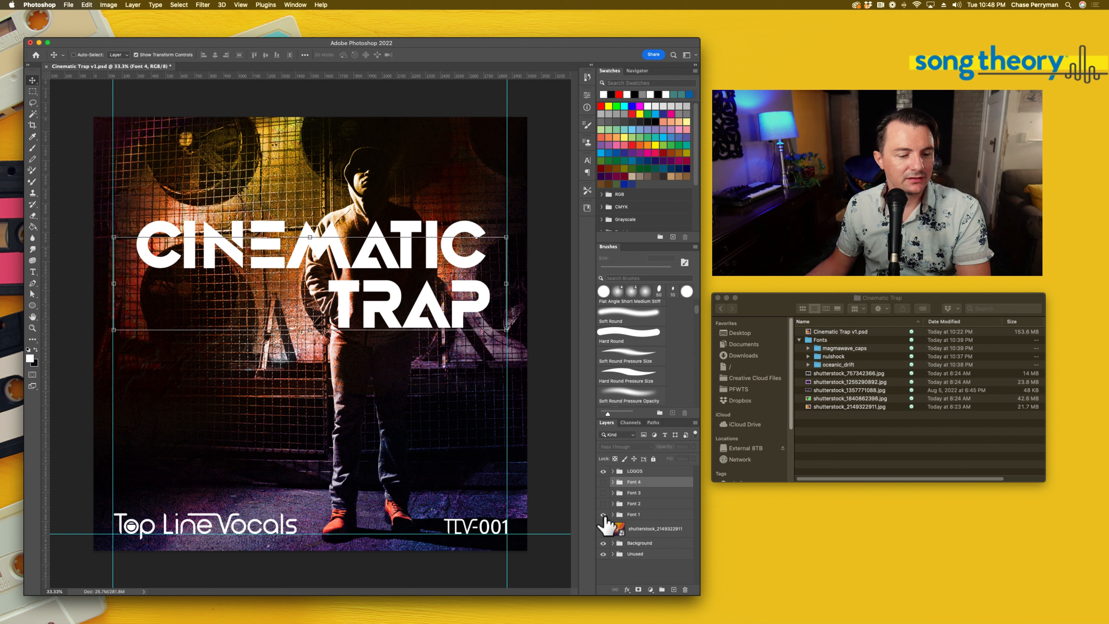
left_click(603, 515)
left_click(603, 504)
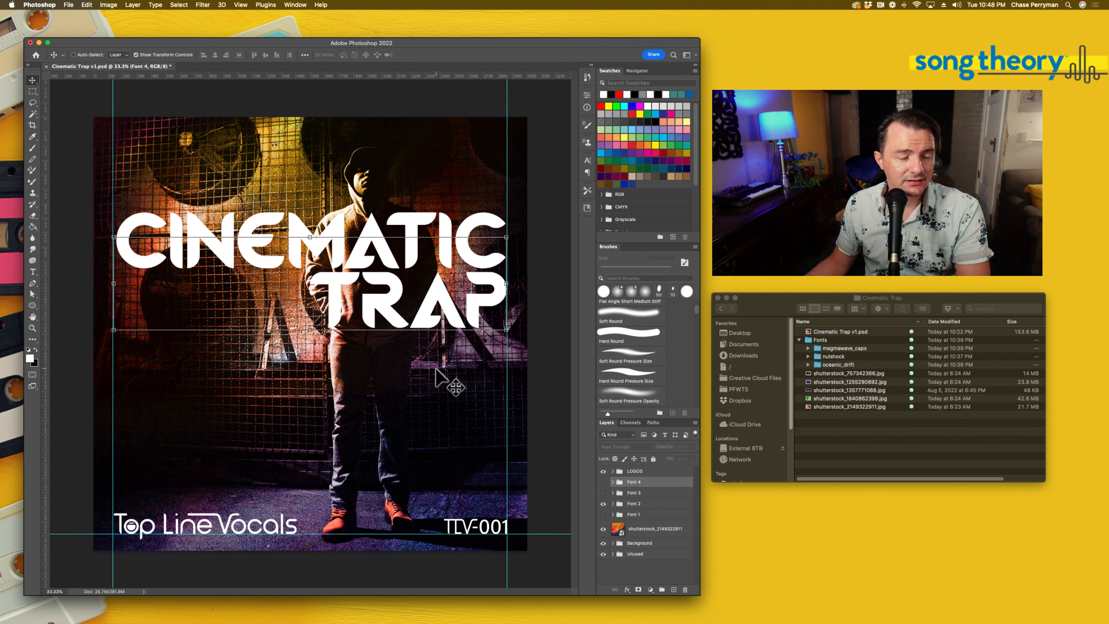
left_click(603, 504)
left_click(603, 493)
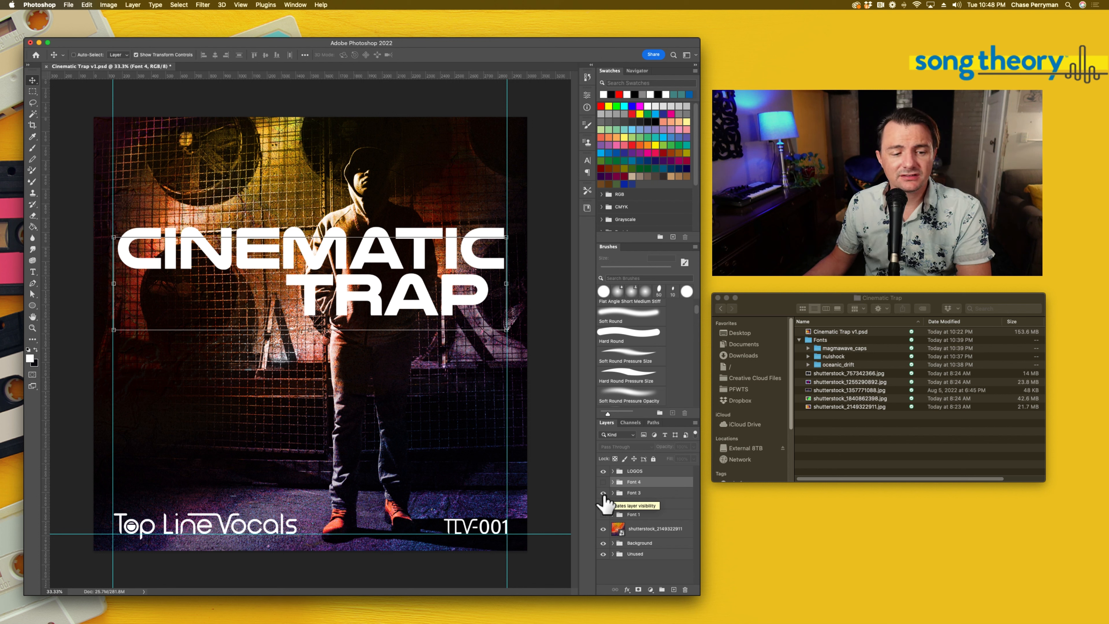
left_click(603, 492)
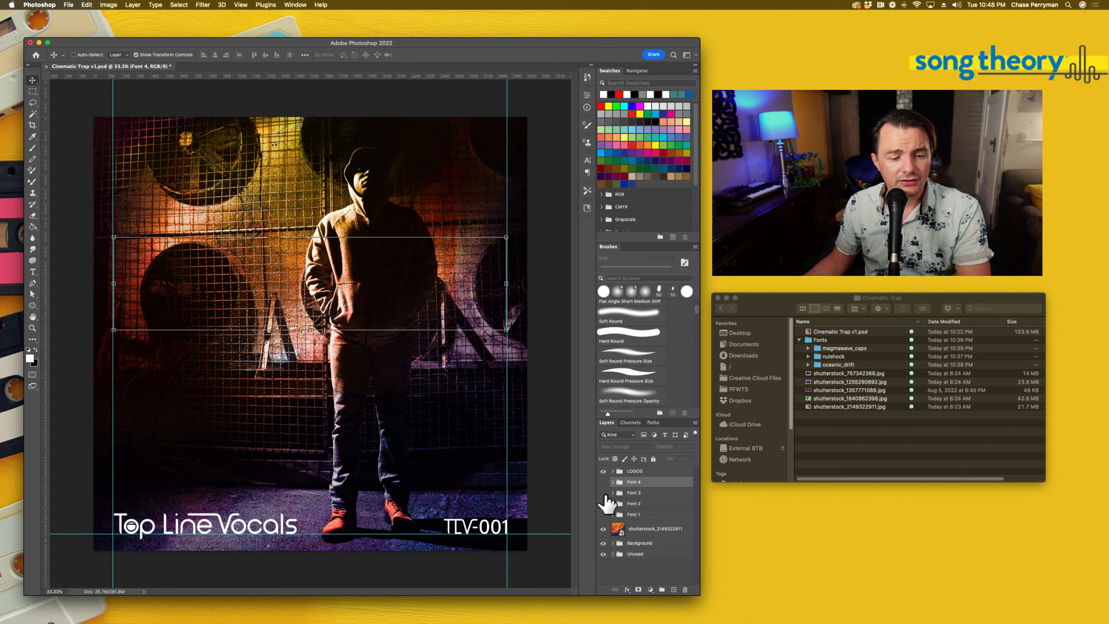
left_click(603, 481)
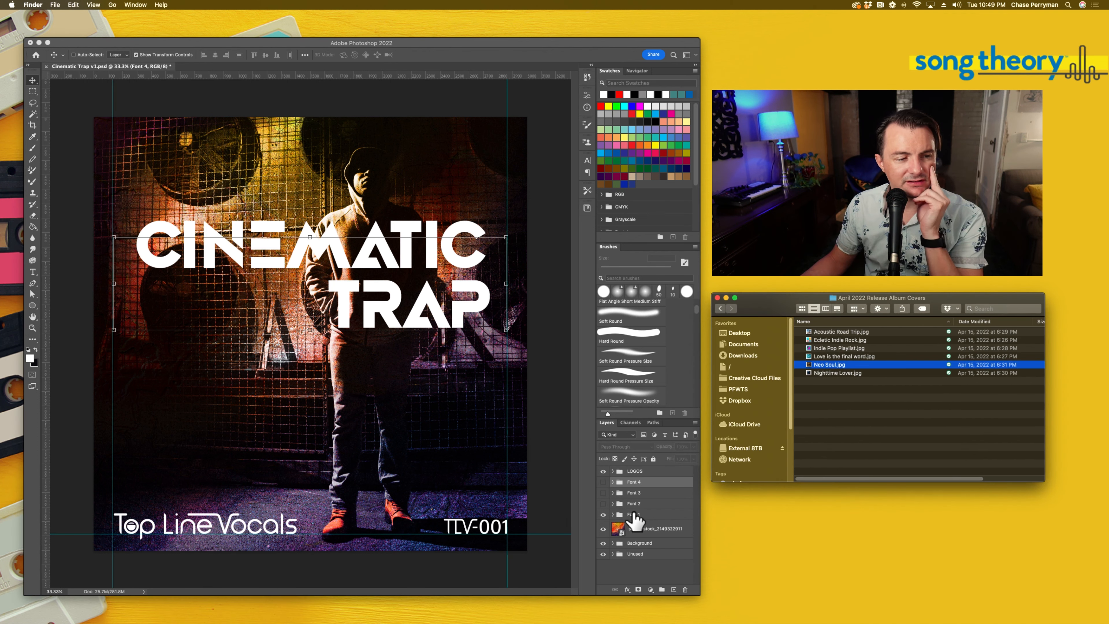
- Compare the Font 2 title with the Font 1 title, leaving only the Font 1 group visible
left_click(633, 504)
left_click(603, 503)
left_click(603, 514)
left_click(603, 503)
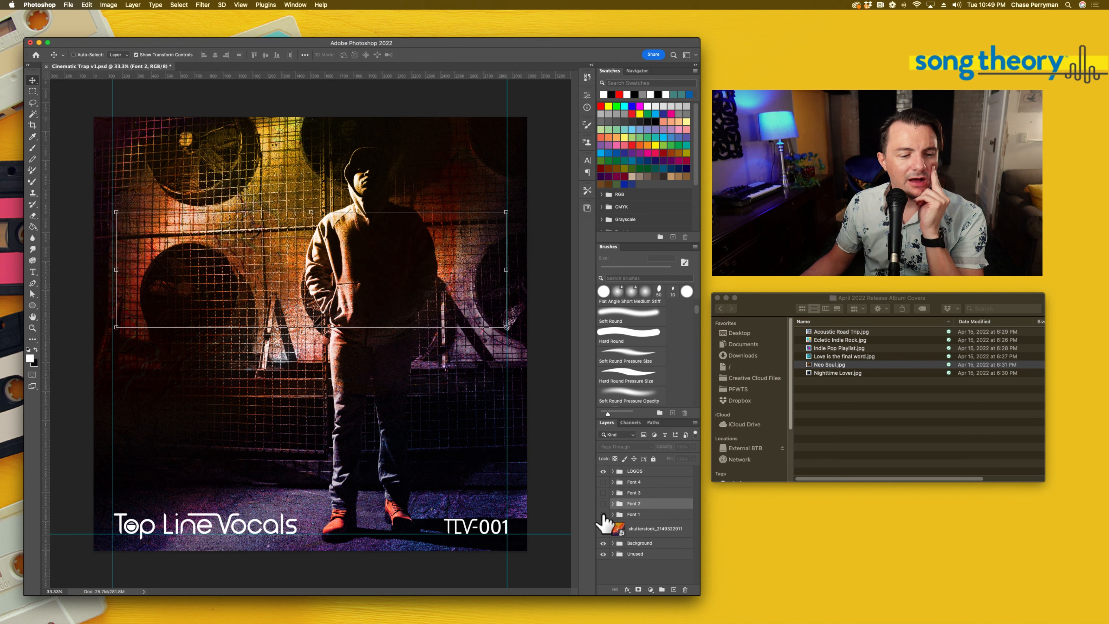
left_click(603, 514)
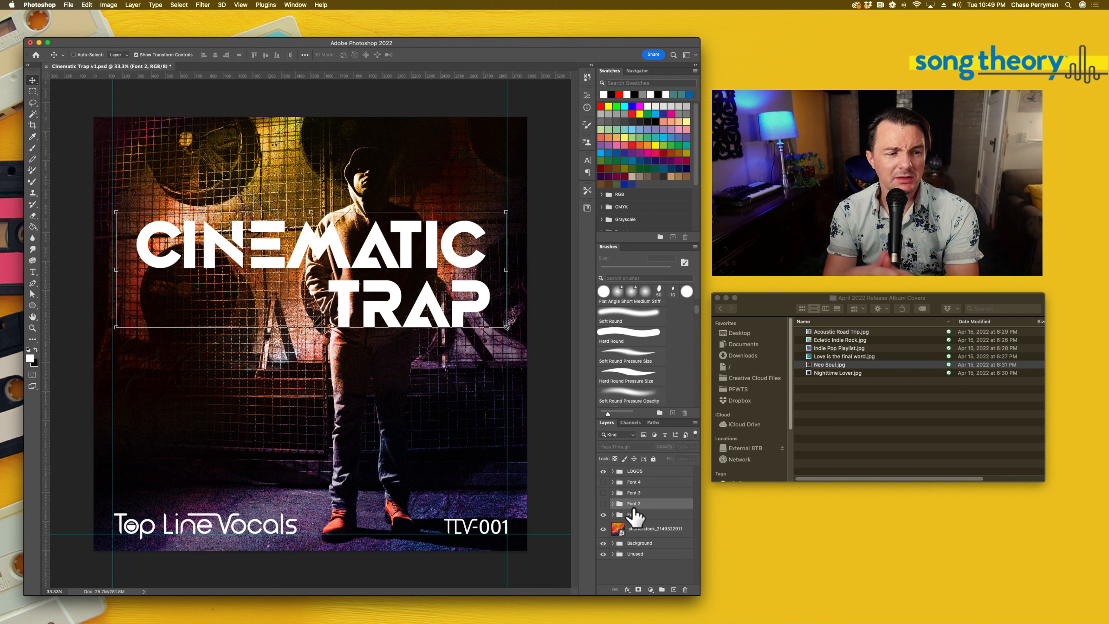
- Expand the Font 1 group and scale its "trap" text layer up to about 147.34%
left_click(622, 518)
left_click(613, 514)
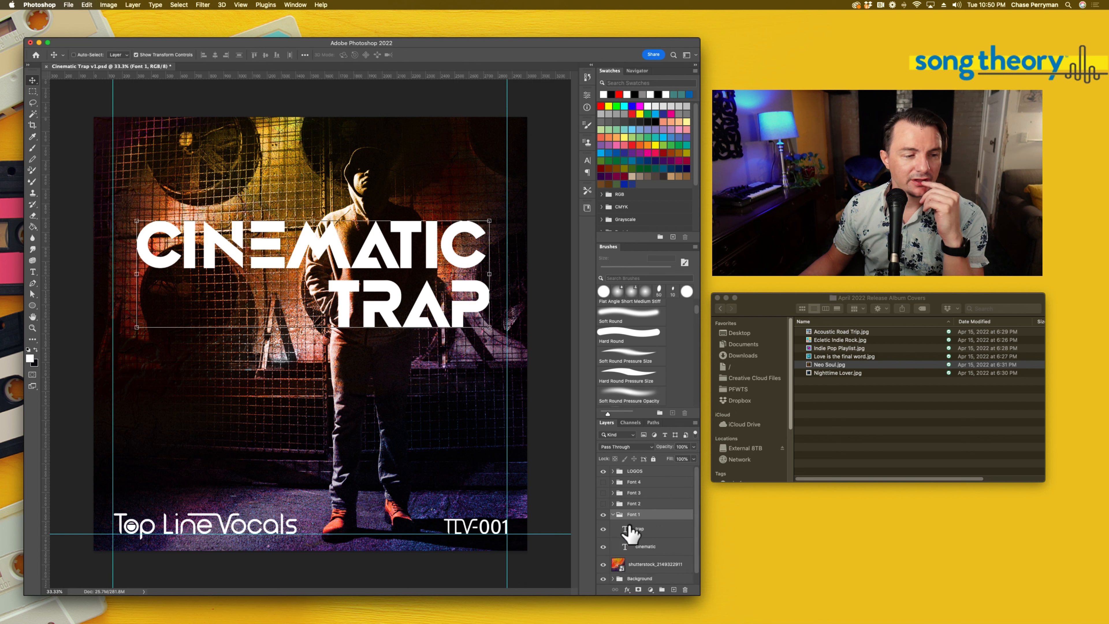
left_click(631, 529)
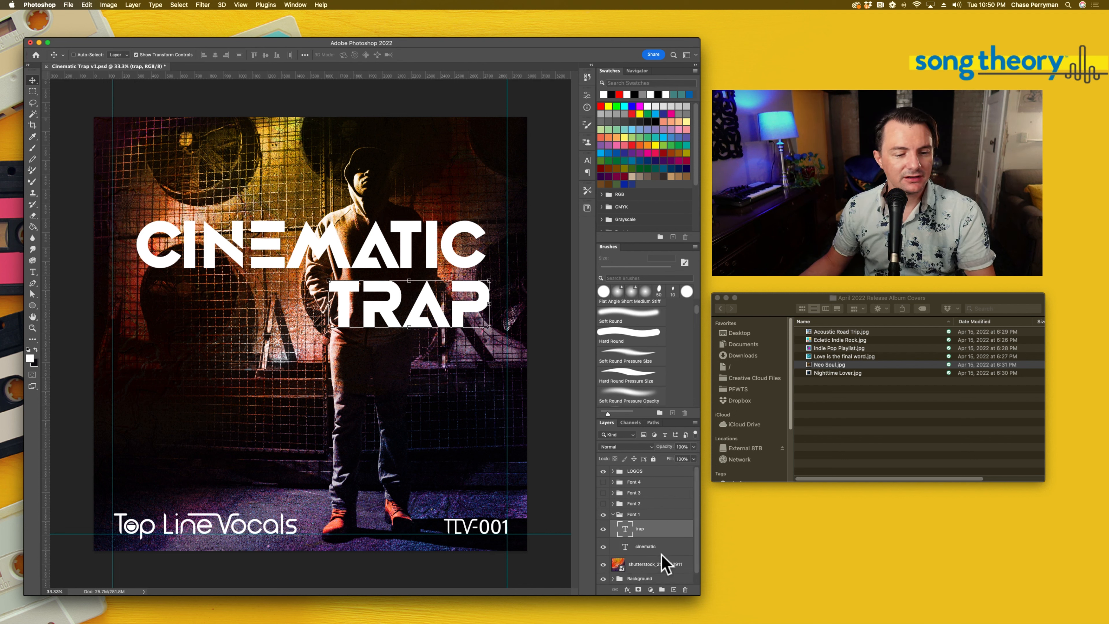
left_click(650, 546, "shift")
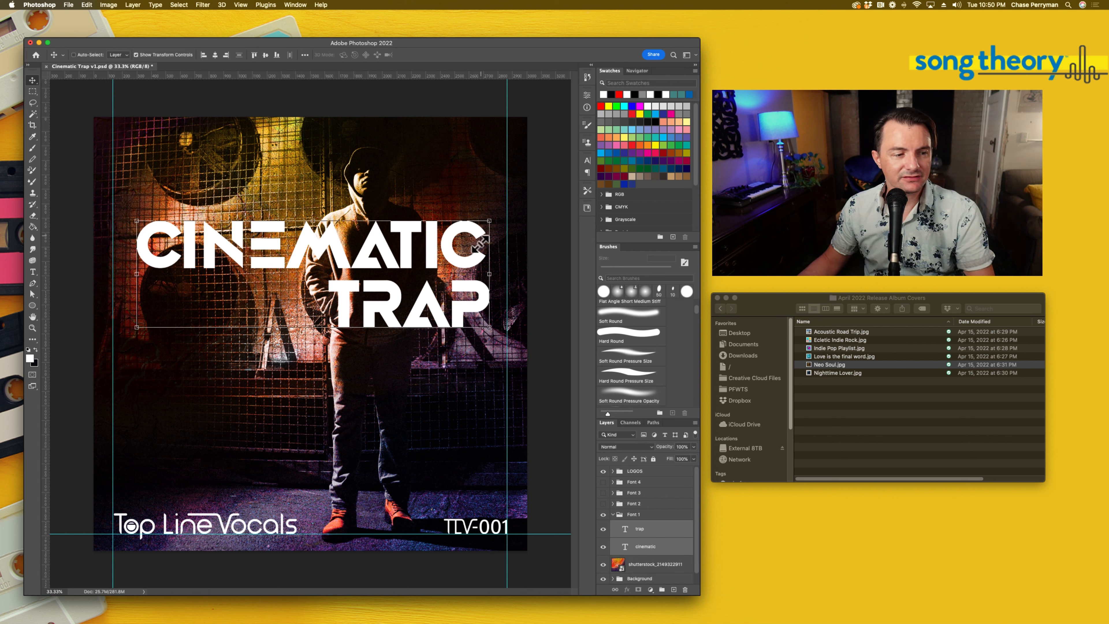
left_click(629, 530)
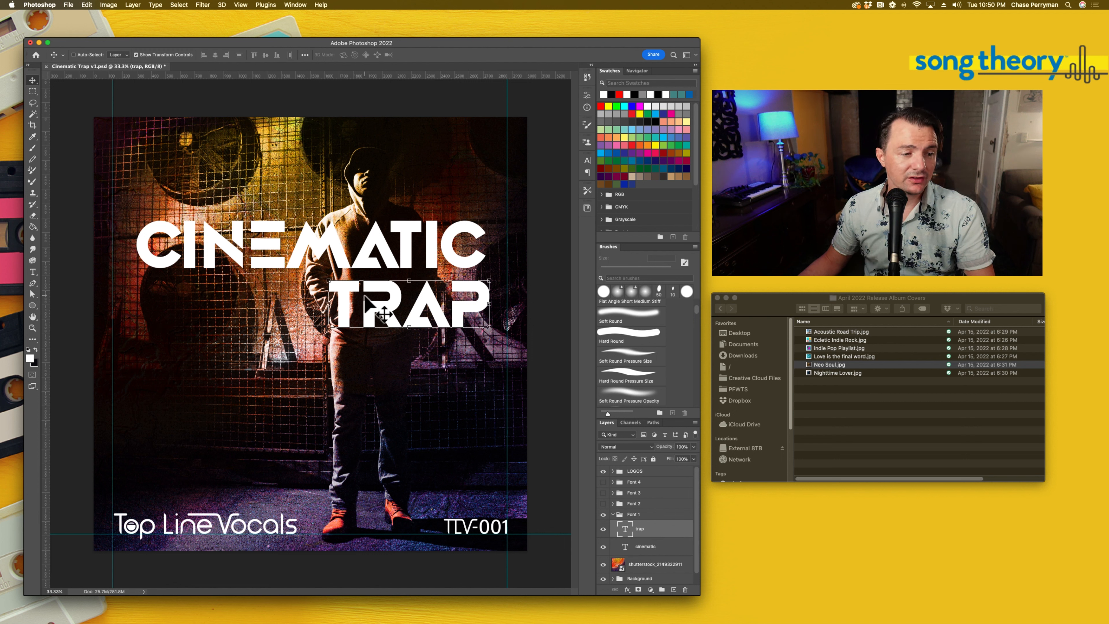
left_click_drag(328, 327, 250, 371)
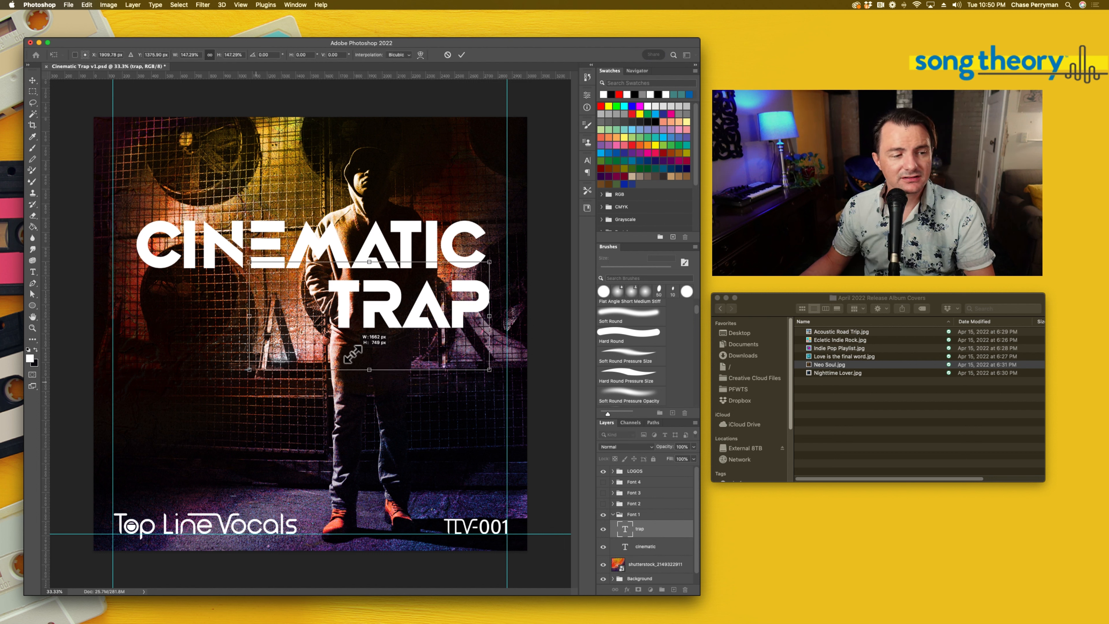
left_click_drag(352, 354, 353, 355)
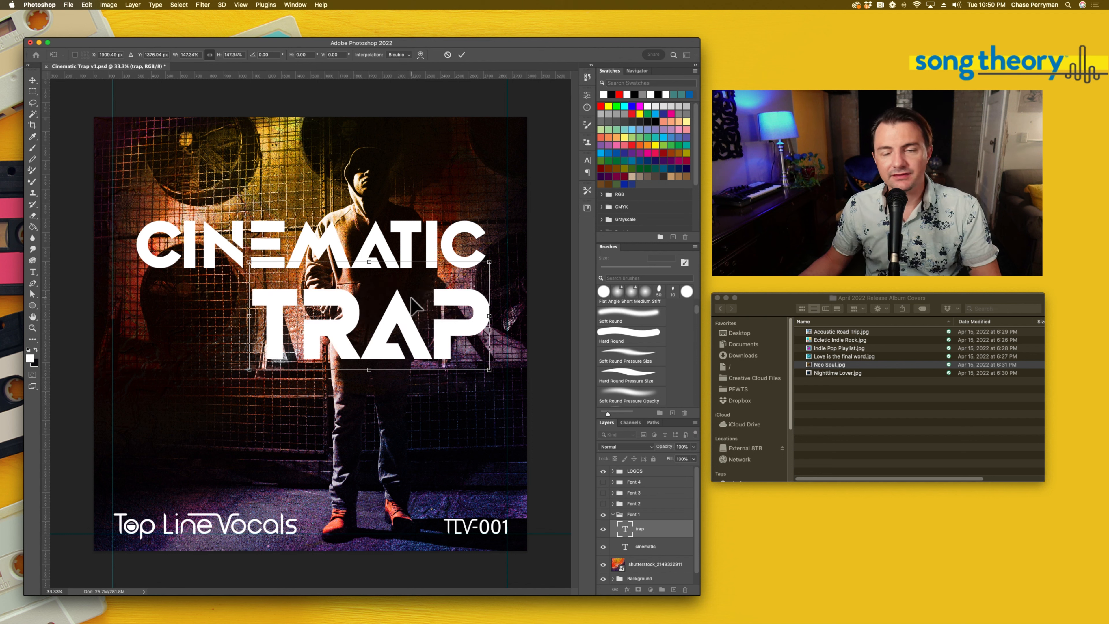
left_click_drag(452, 319, 433, 325)
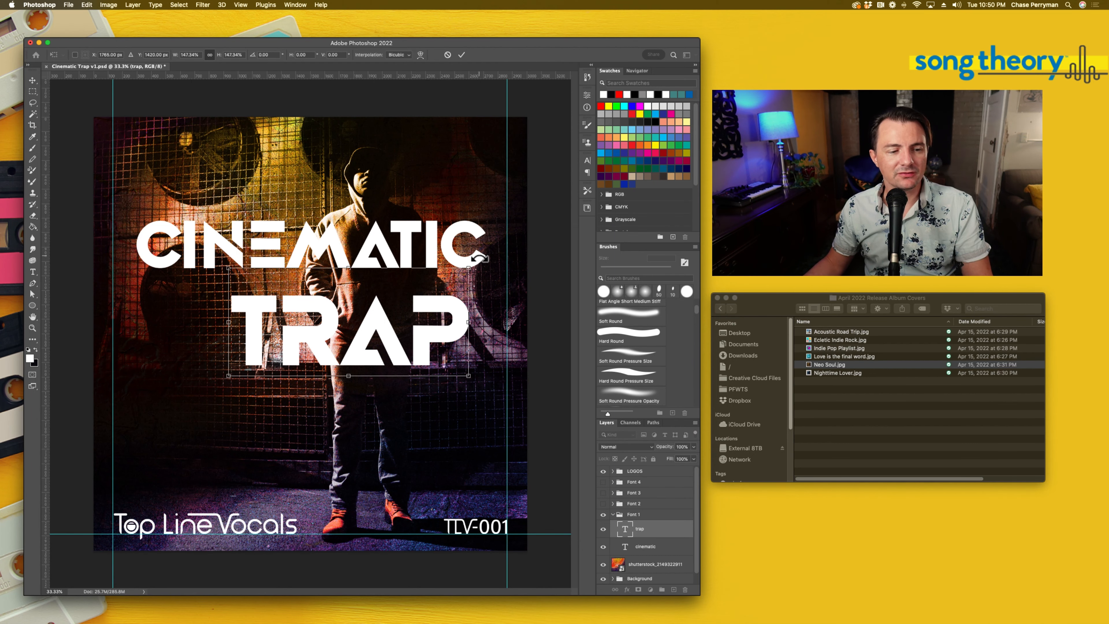
key("Escape")
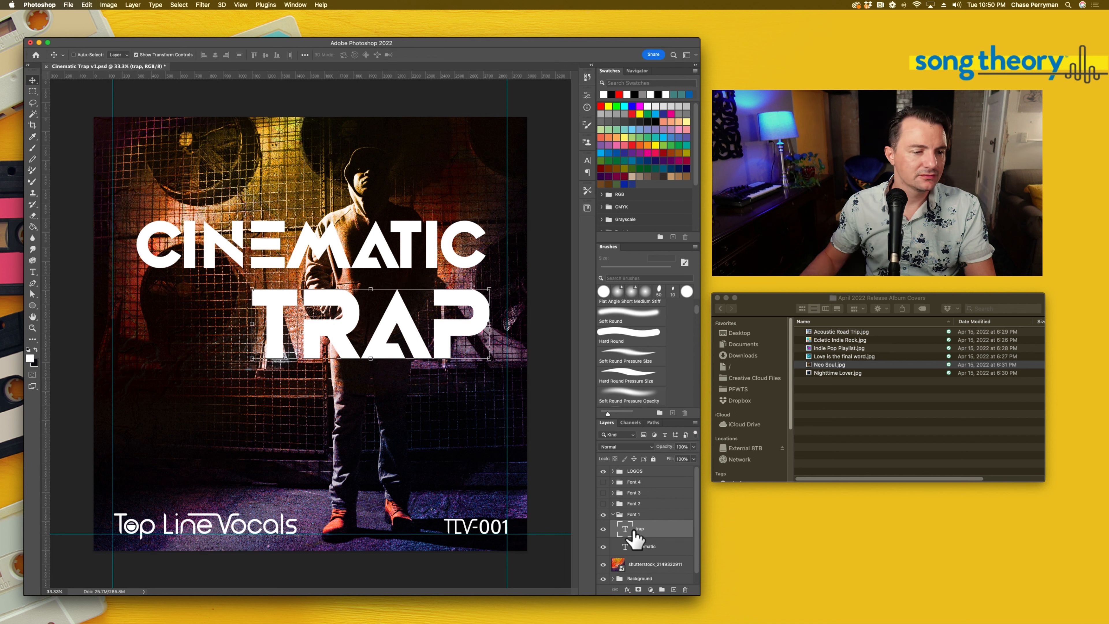
- Stack TRAP under CINEMATIC beside the hooded figure with their left edges aligned, and shift both lines down slightly
double_click(624, 546)
left_click(33, 80)
mouse_move(274, 248)
left_mouse_down()
mouse_move(251, 248)
mouse_move(266, 248)
left_mouse_up()
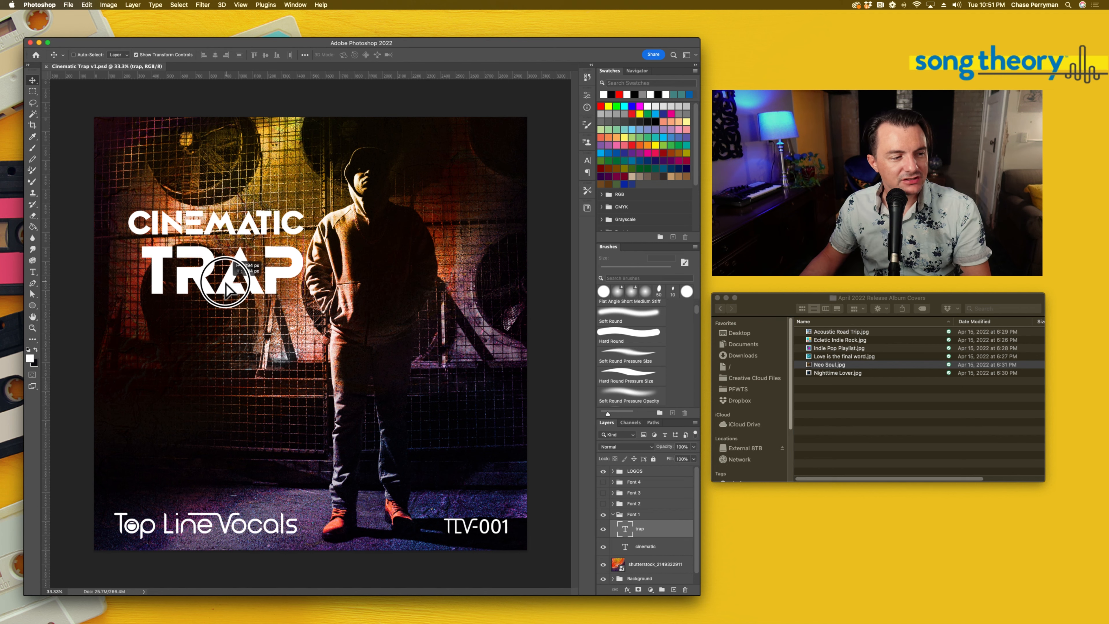
left_click_drag(244, 275, 214, 288)
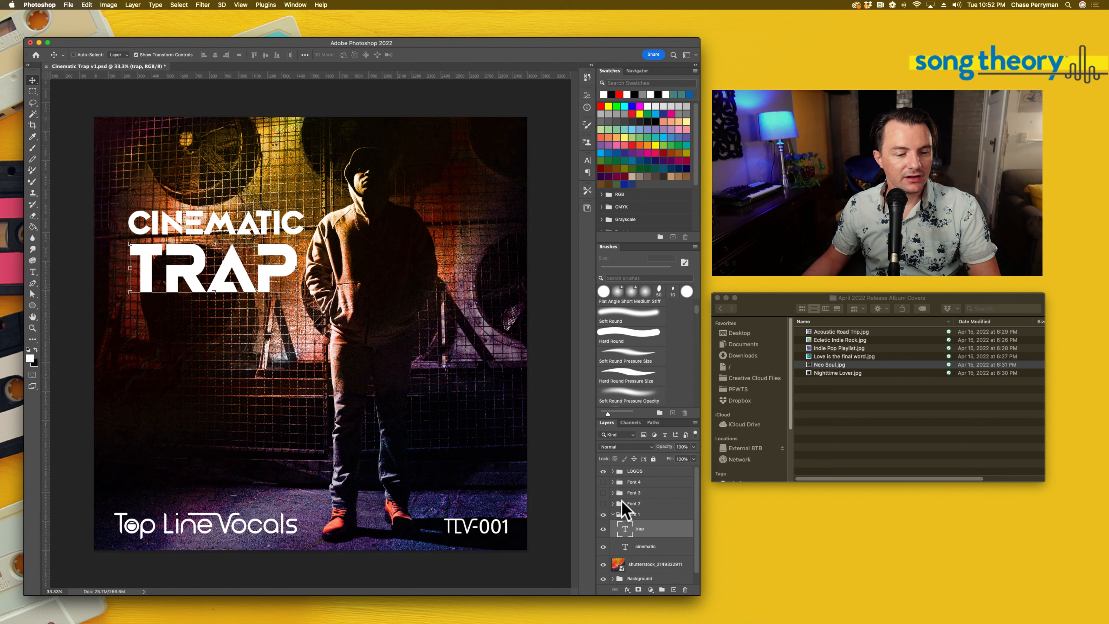
left_click(638, 545, "shift")
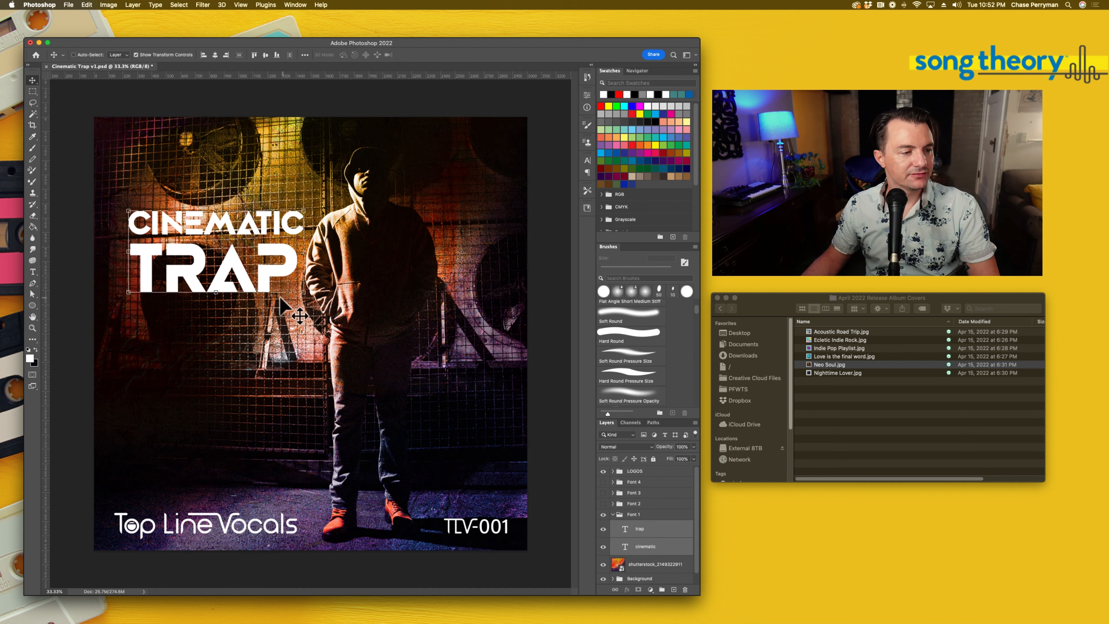
left_click_drag(257, 291, 258, 319)
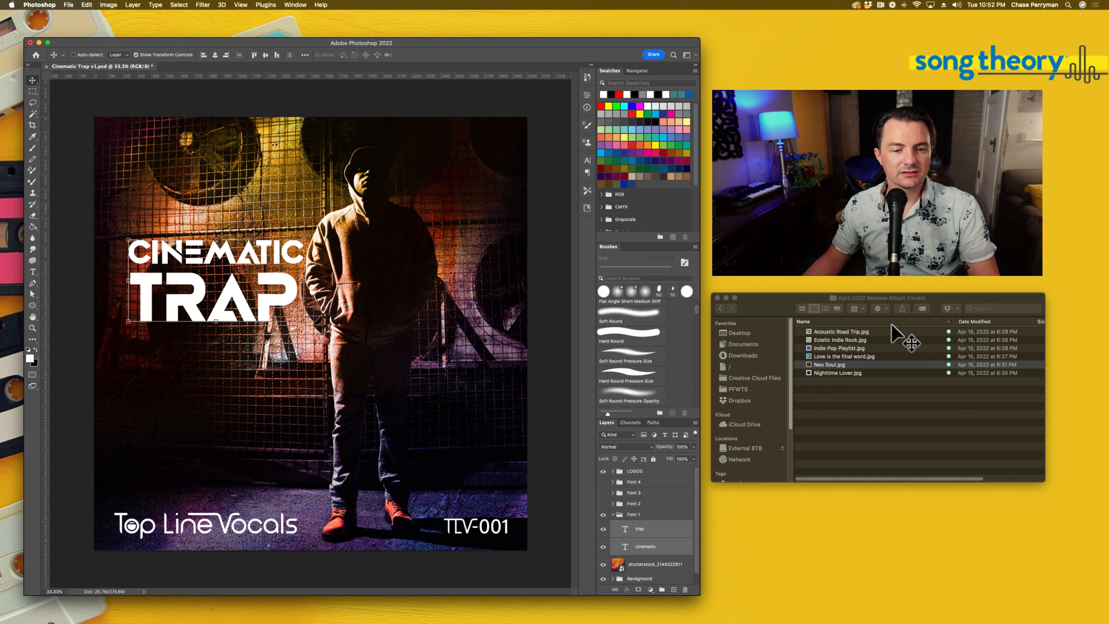
- Switch to Finder and preview each cover in the April 2022 Release Album Covers folder, from Acoustic Road Trip.jpg to Nighttime Lover.jpg
left_click(929, 295)
left_click(870, 332)
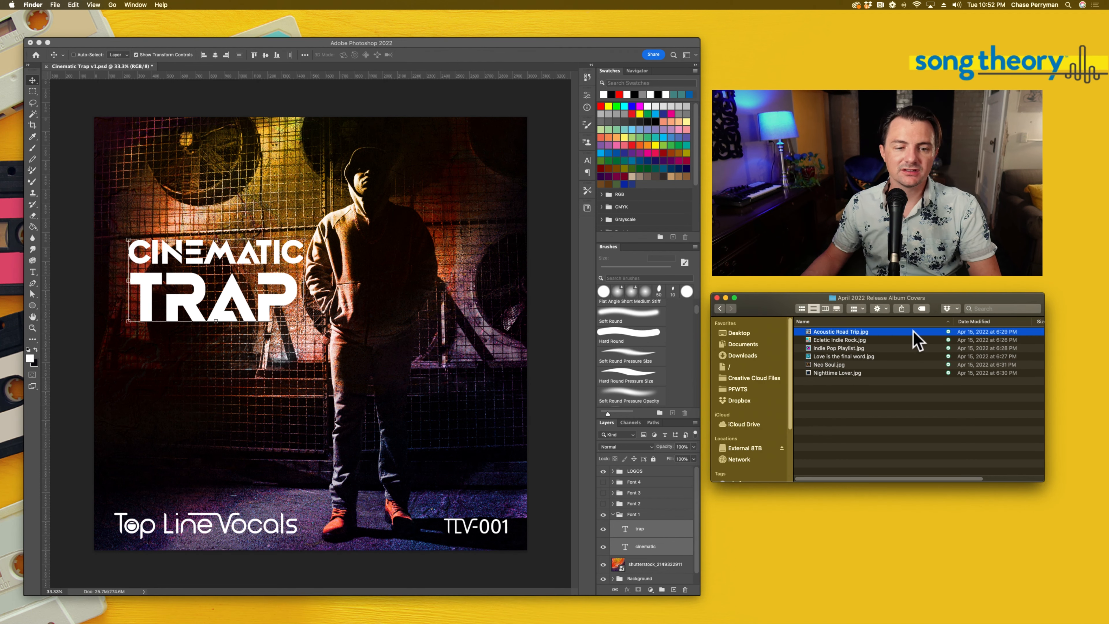
key("space")
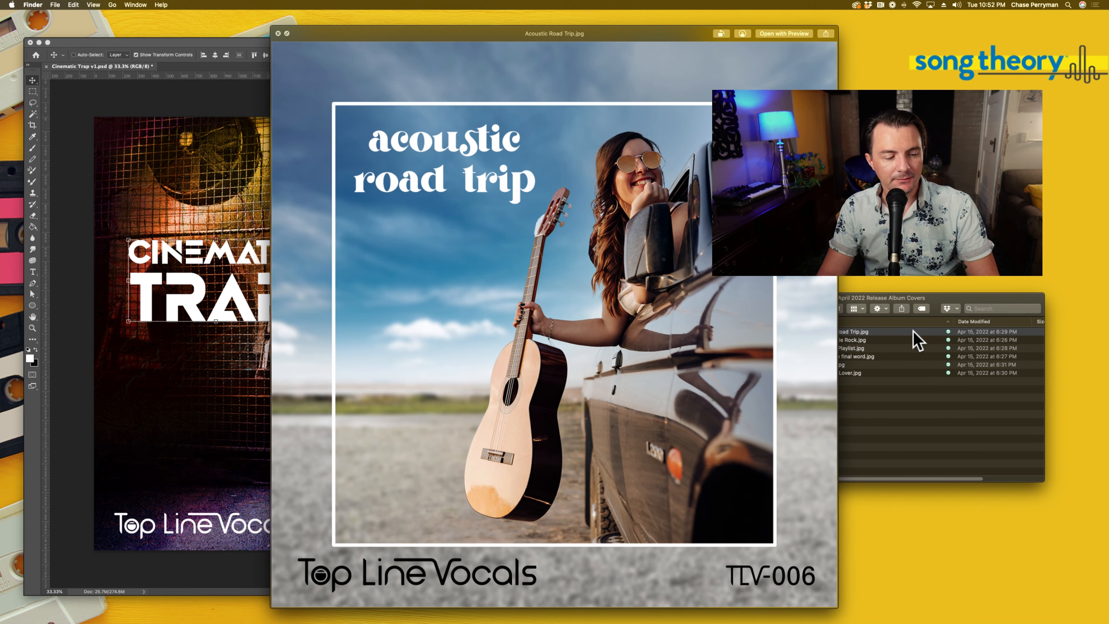
key("Down")
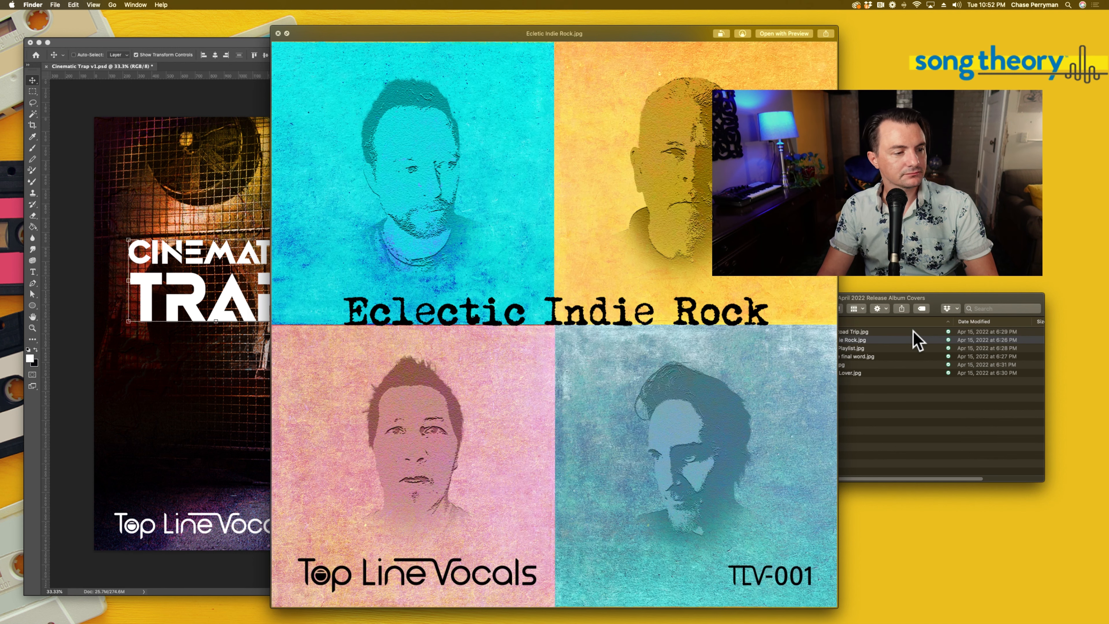
key("Down")
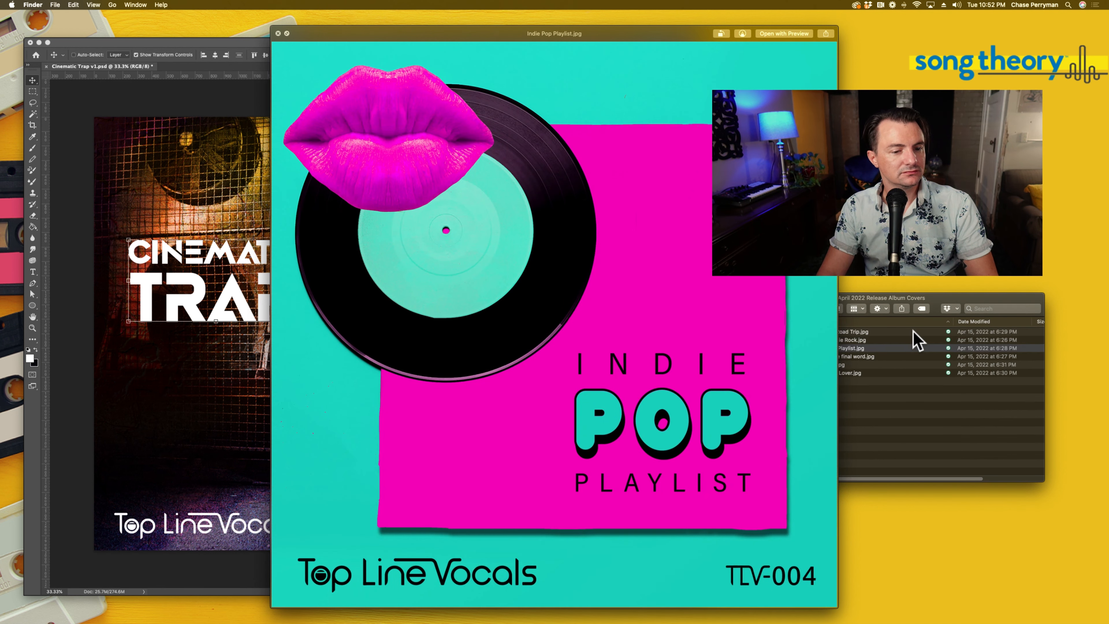
key("Down")
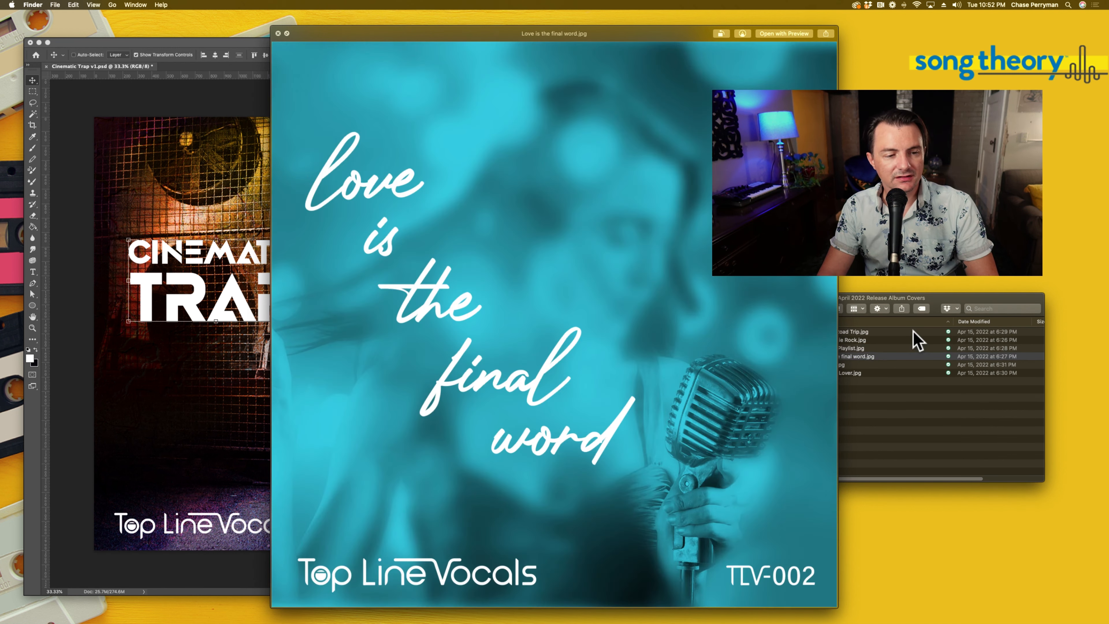
key("Down")
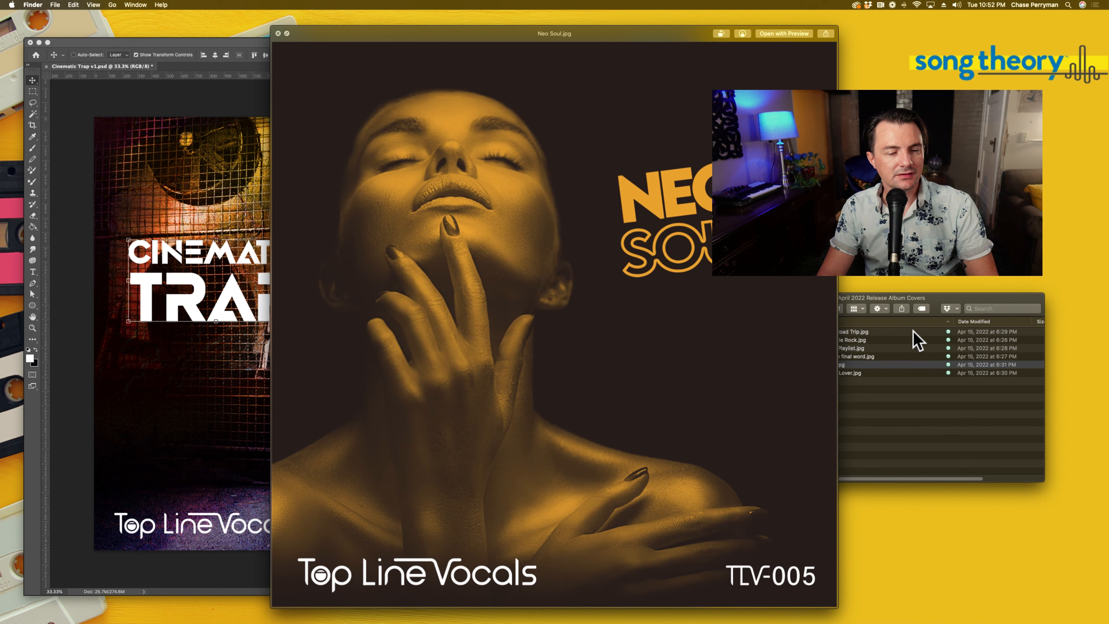
key("Down")
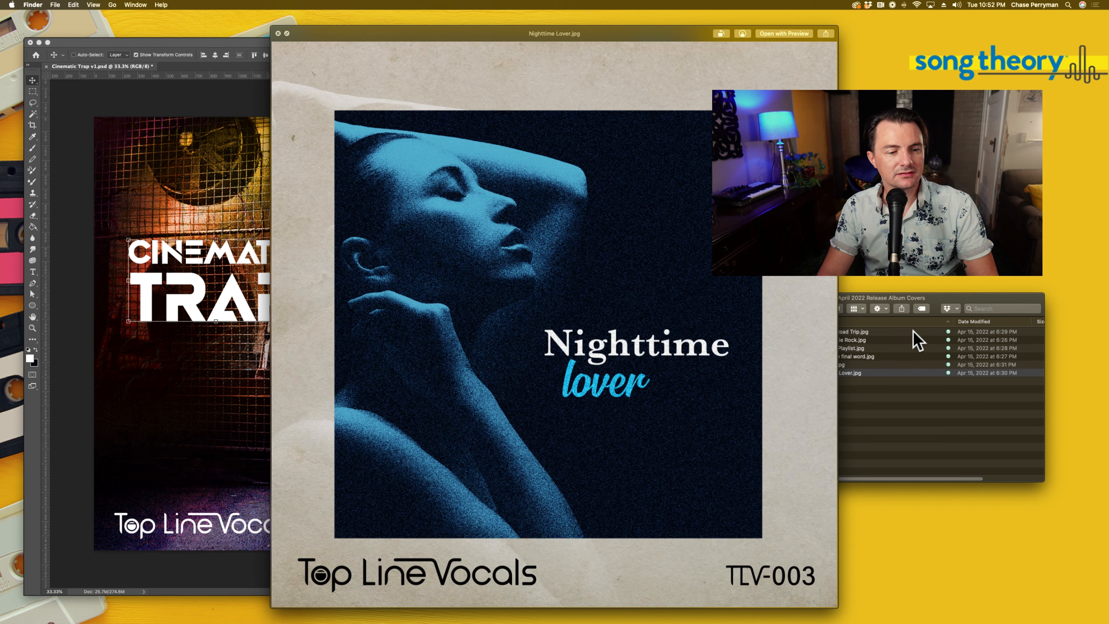
key("space")
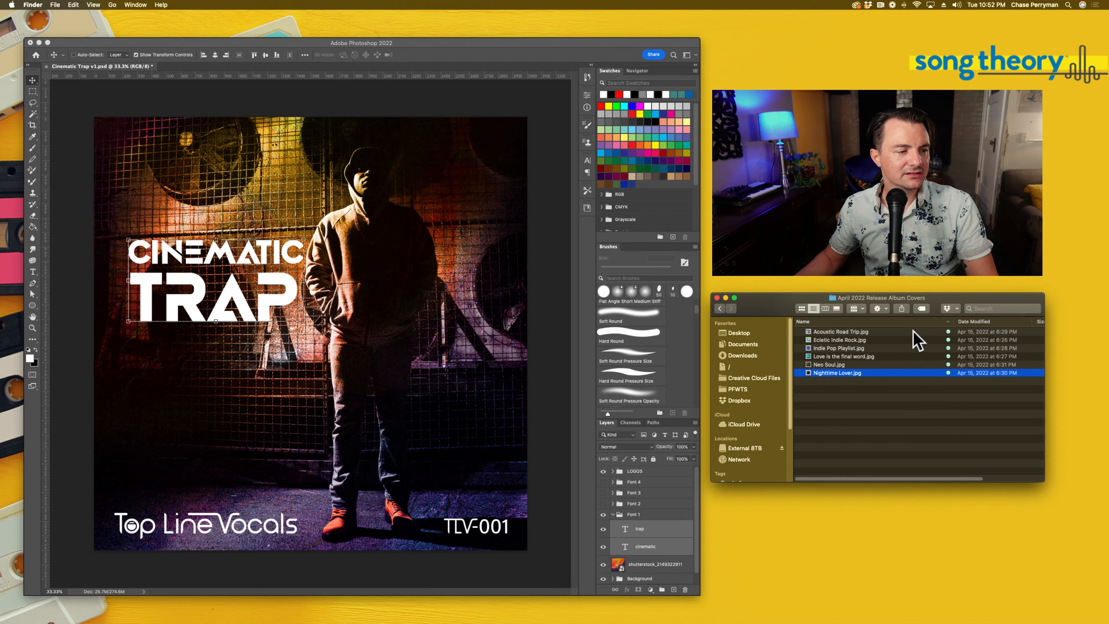
- Switch back to Photoshop and move both title lines up to the figure's shoulder level, hiding the transform box
left_click(270, 310)
left_click_drag(272, 303, 271, 255)
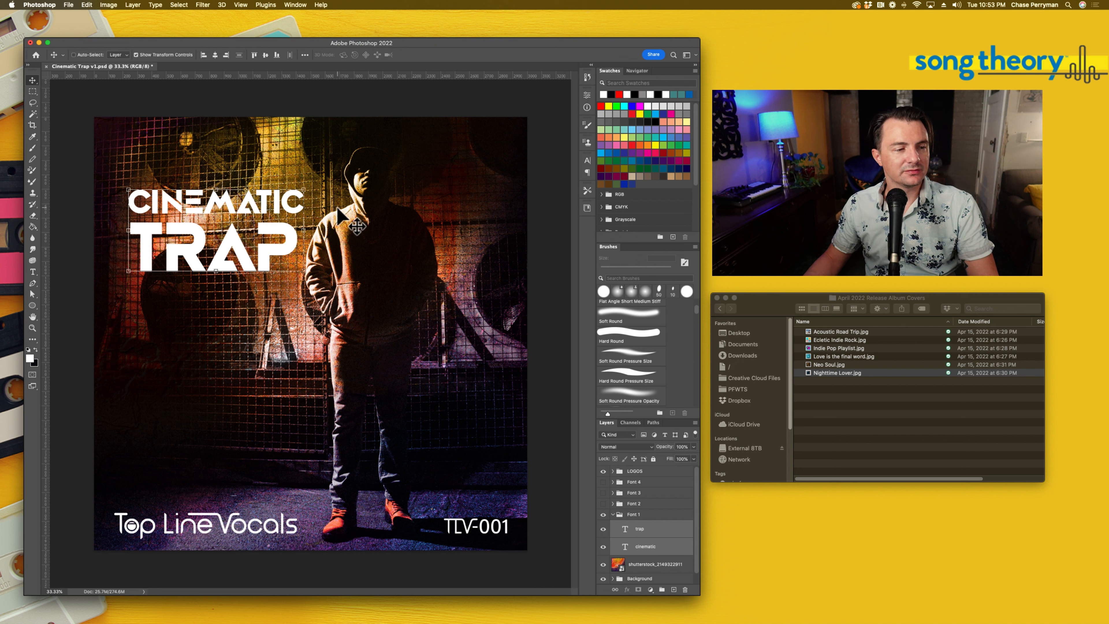
key("m")
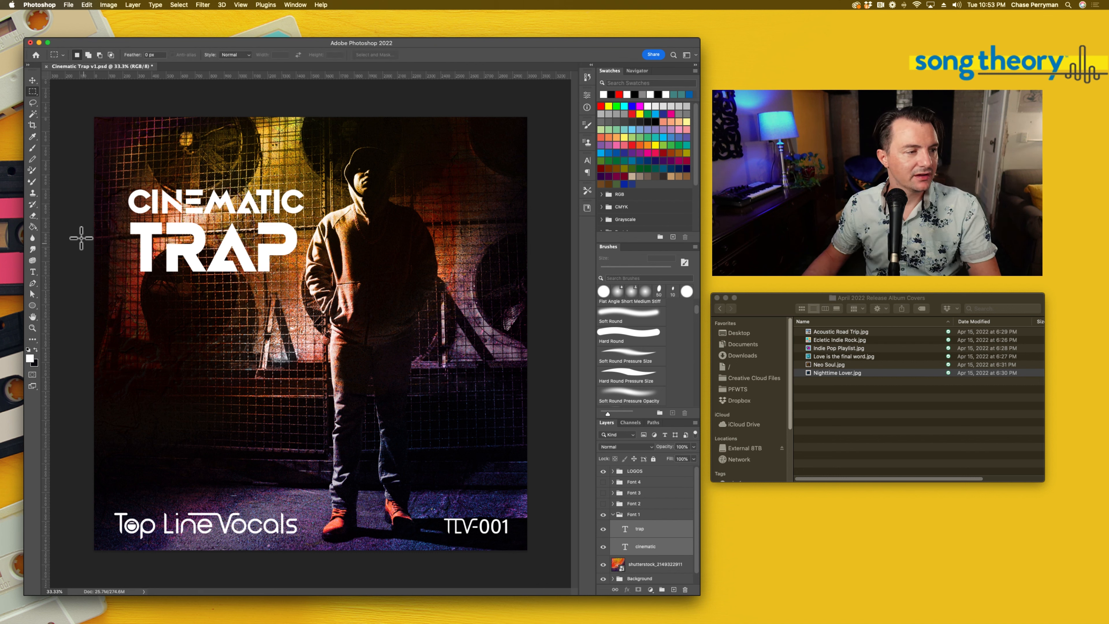
- Show the guides, move both title lines against the guide at the logo's left edge, and hide the guides again
key("super+semicolon")
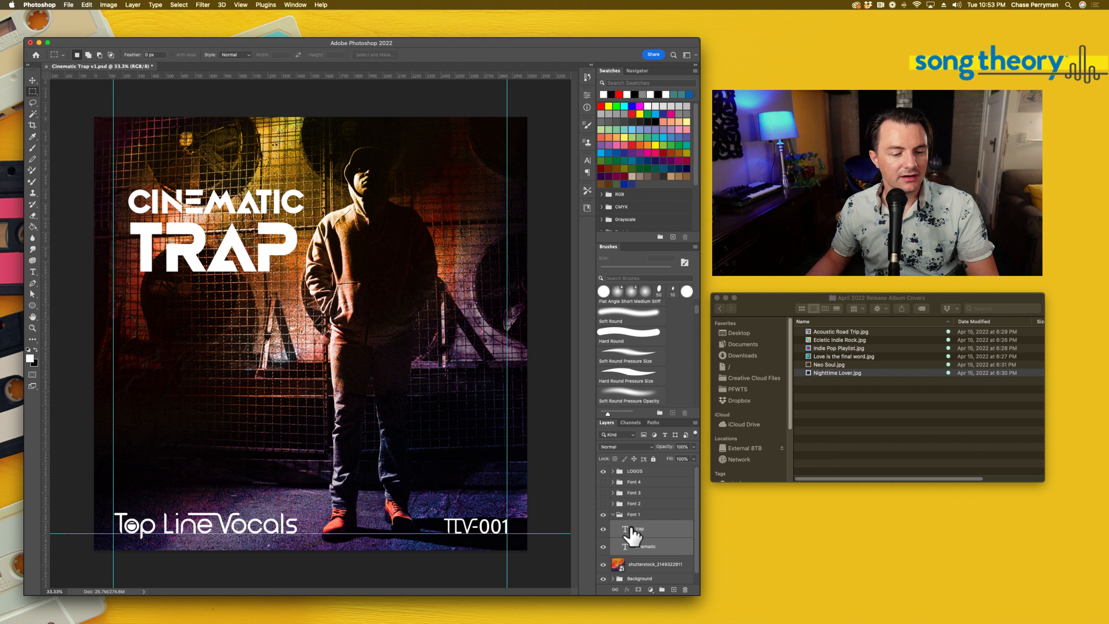
left_click(32, 79)
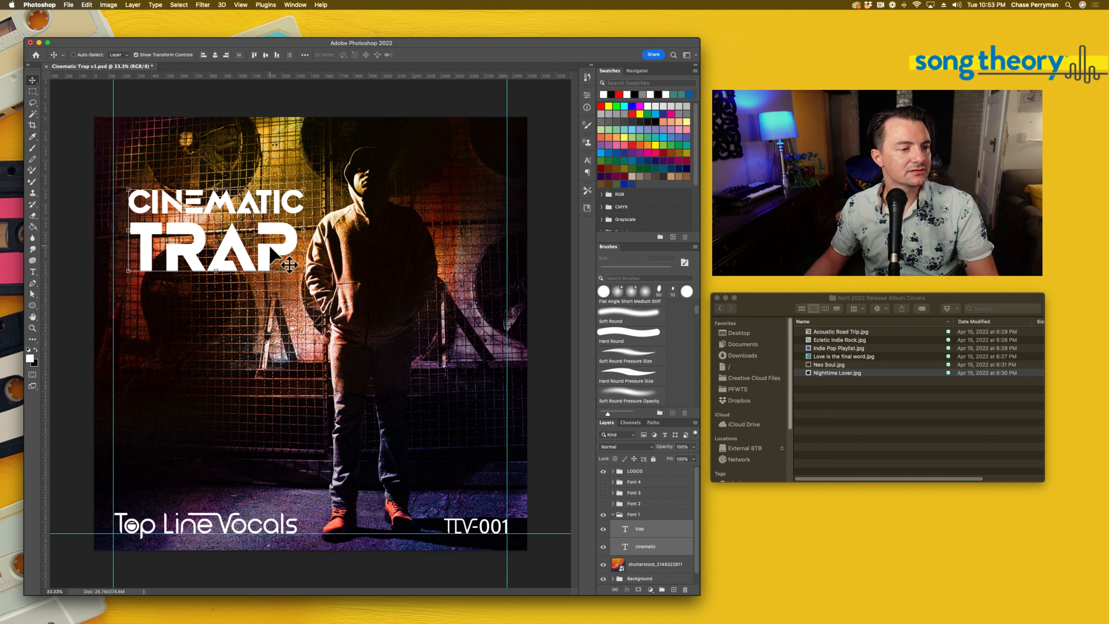
left_click_drag(269, 247, 254, 248)
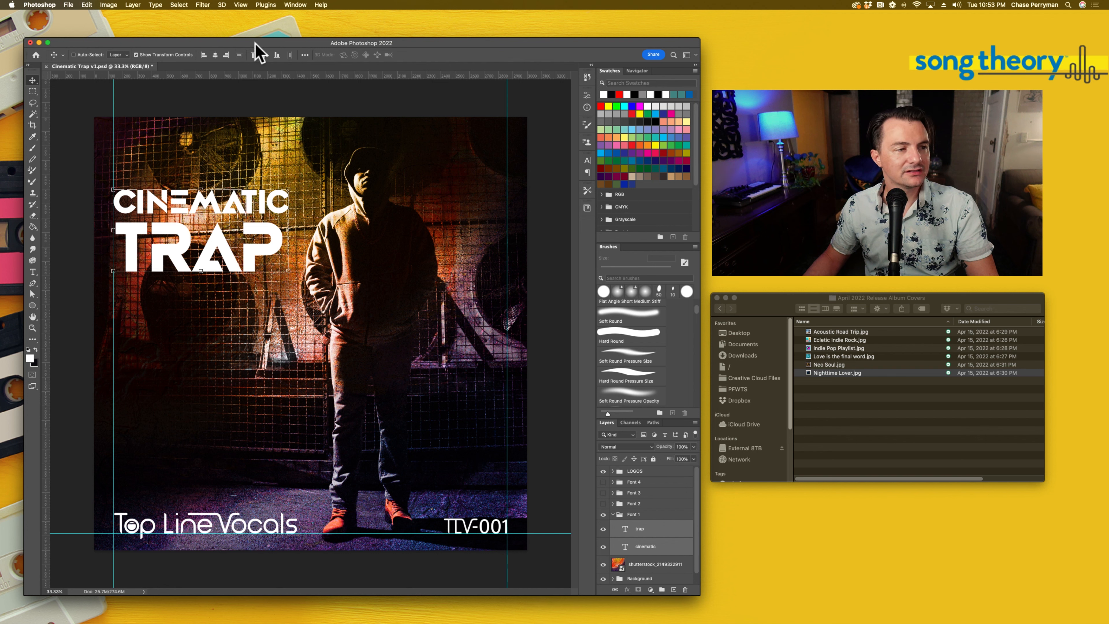
key("m")
key("super+semicolon")
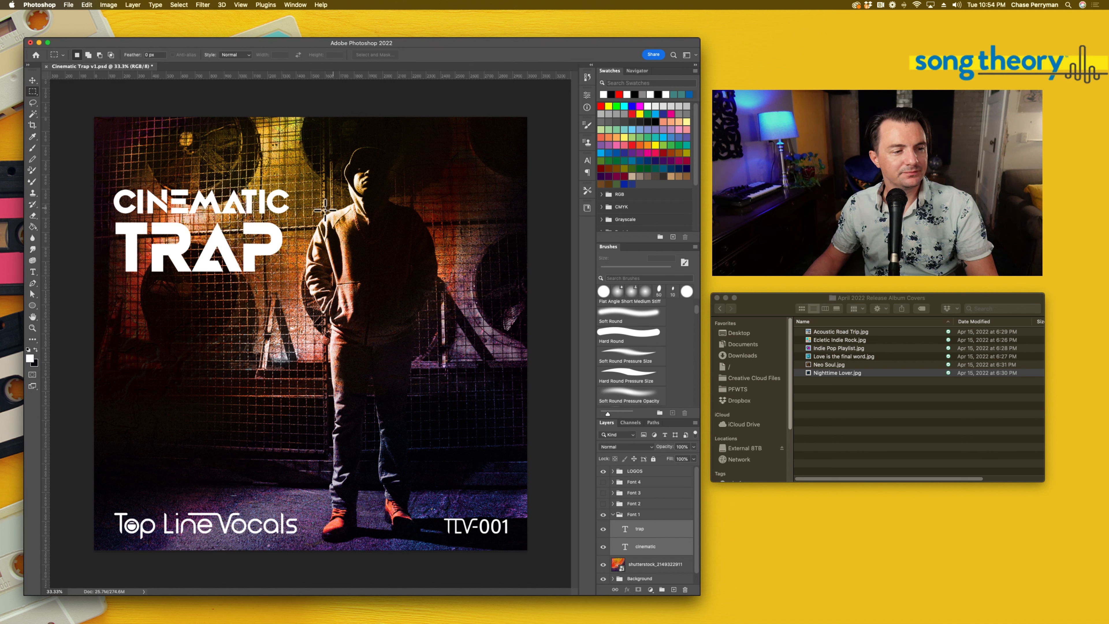
- Collapse the Font 1 group and move the whole title slightly right, toward the figure
left_click(32, 81)
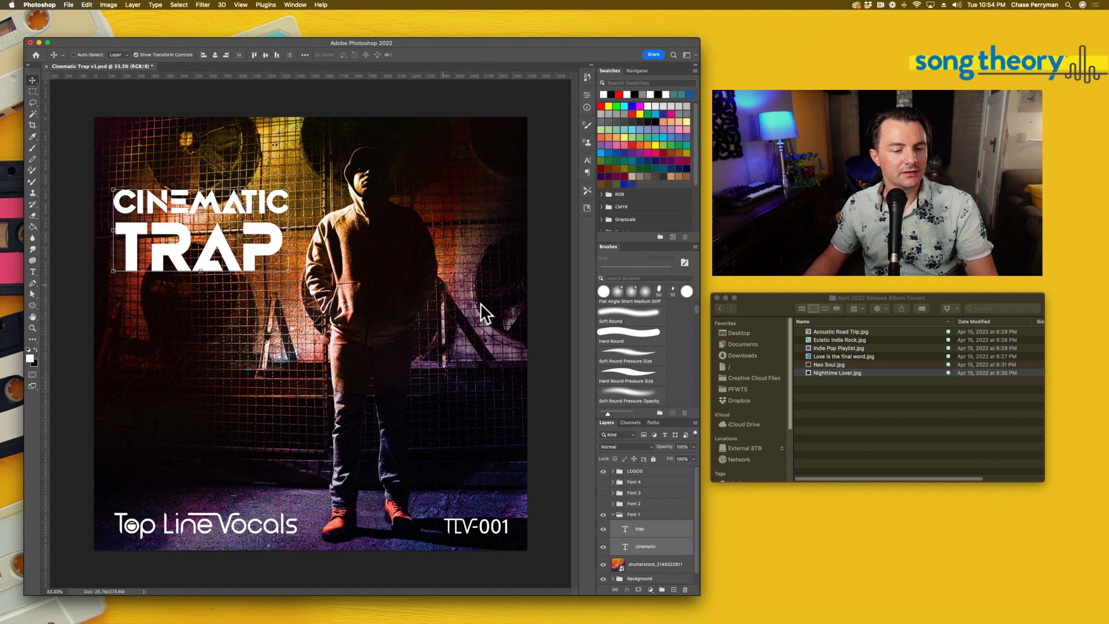
left_click(617, 514)
left_click_drag(261, 255, 268, 256)
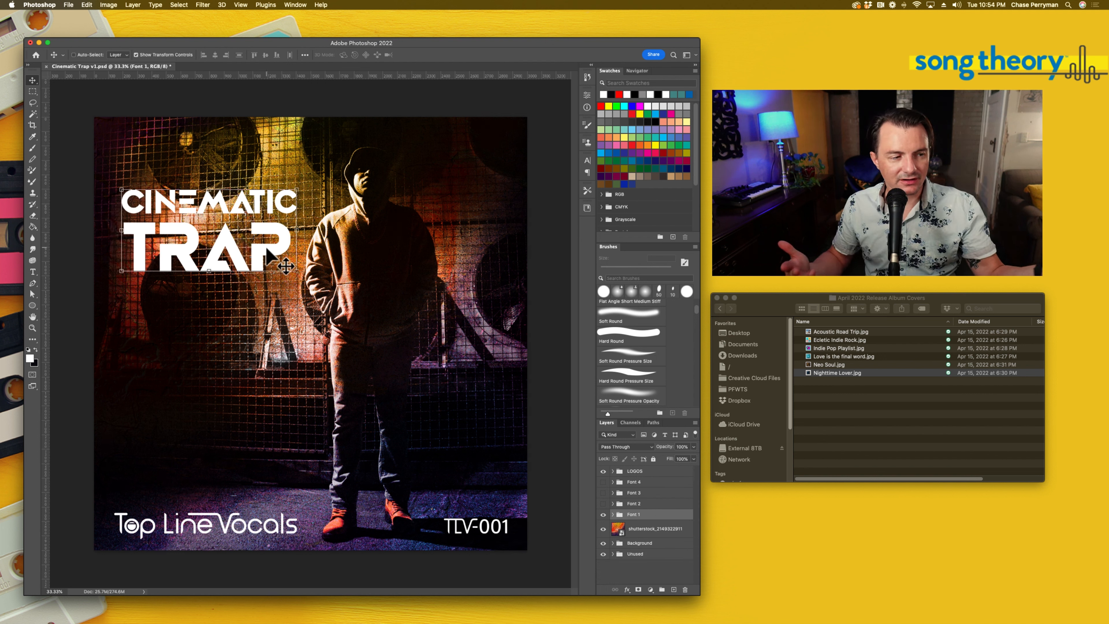
key("m")
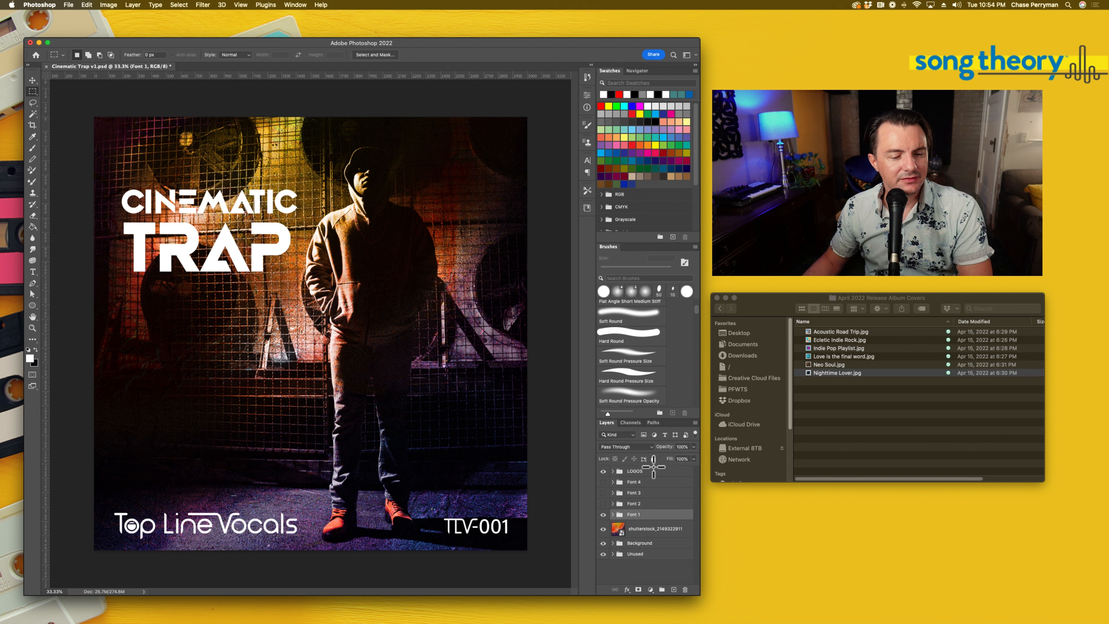
- Enlarge the "cinematic" text layer of the Font 1 group slightly with Free Transform
left_click(612, 515)
left_click(640, 546)
key("super+t")
left_click_drag(299, 181, 312, 177)
key("Return")
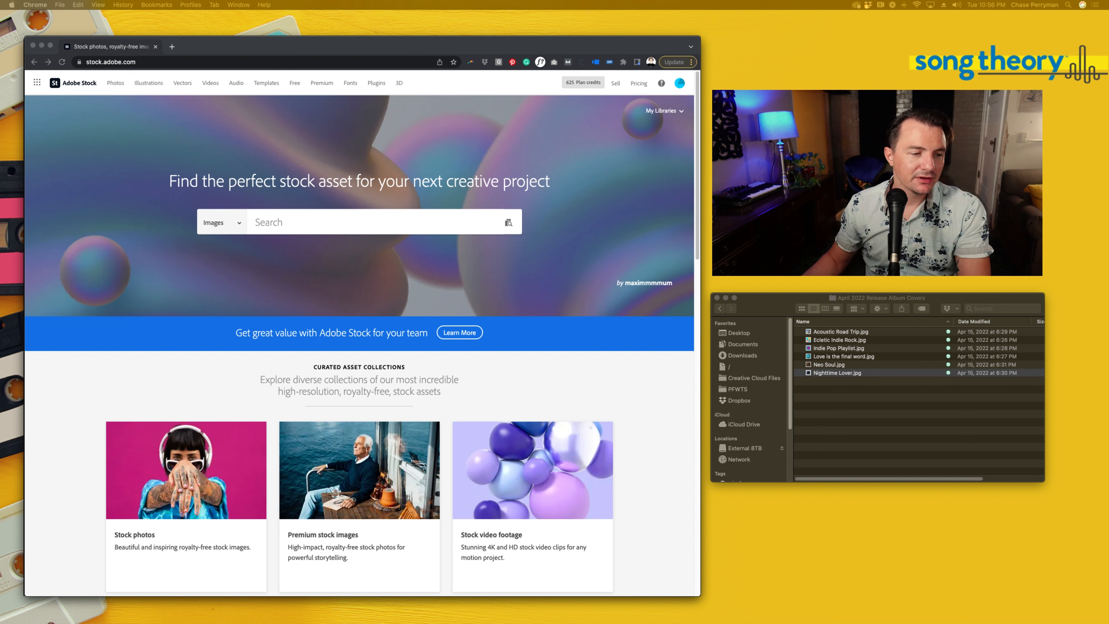
- Switch to Adobe Stock in Chrome, search the images for "cardboard" and browse the textures for a suitable one
left_click(274, 225)
type("c")
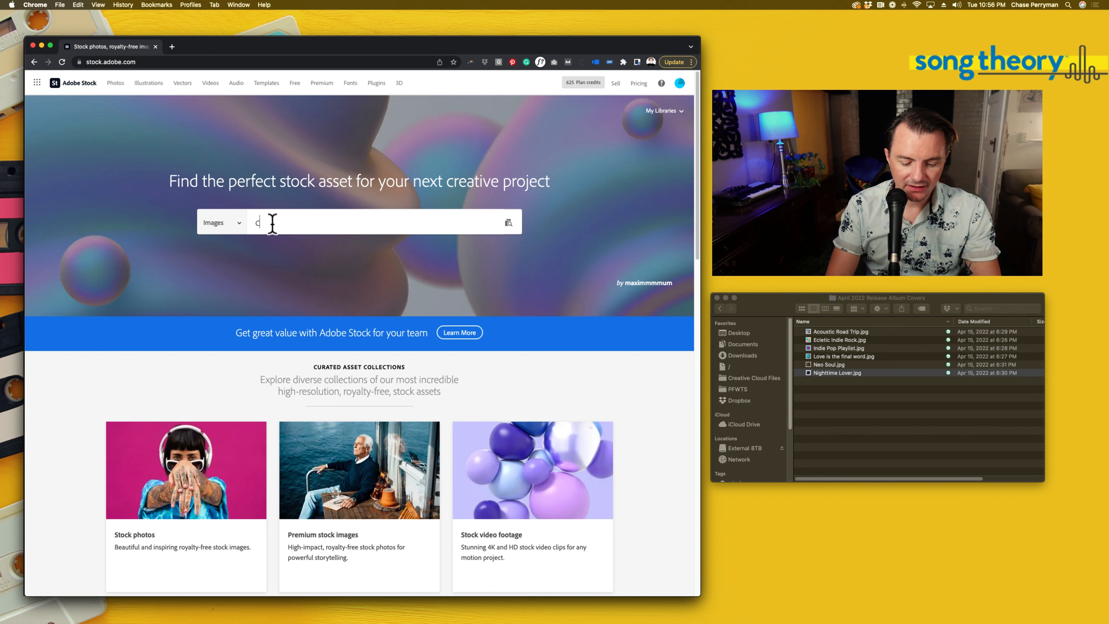
type("ardboard")
key("Return")
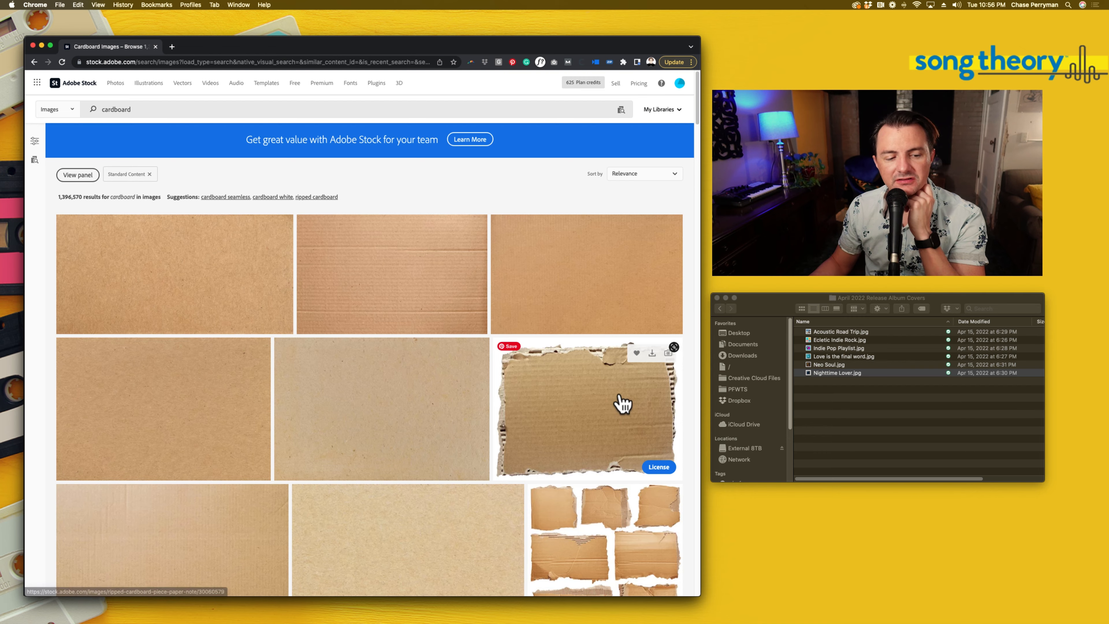
scroll(624, 399, "down", 4)
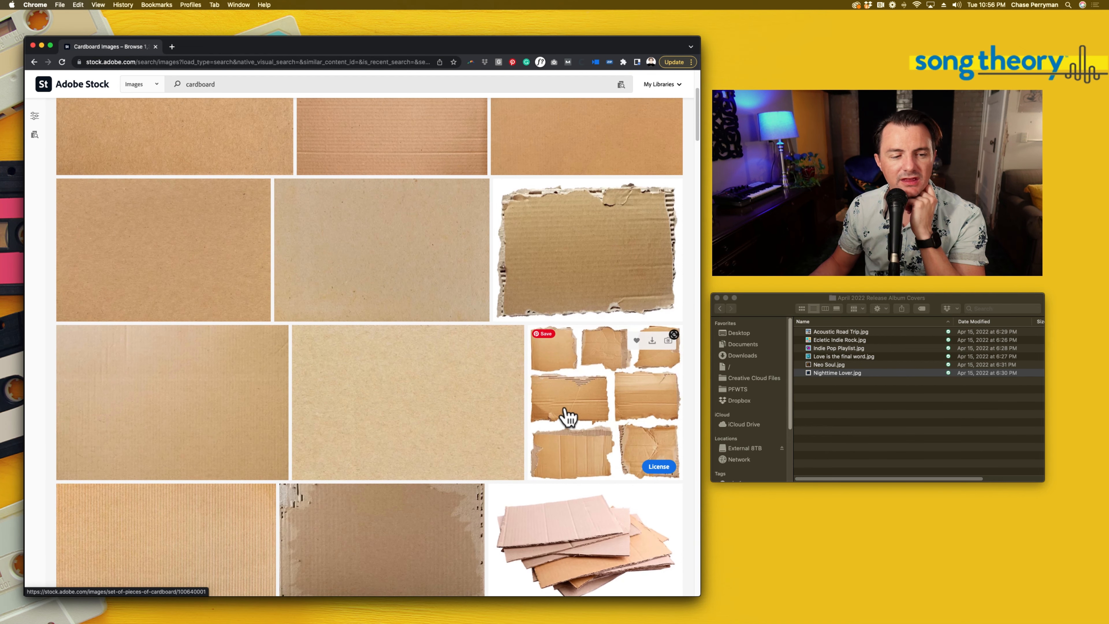
left_click(644, 311)
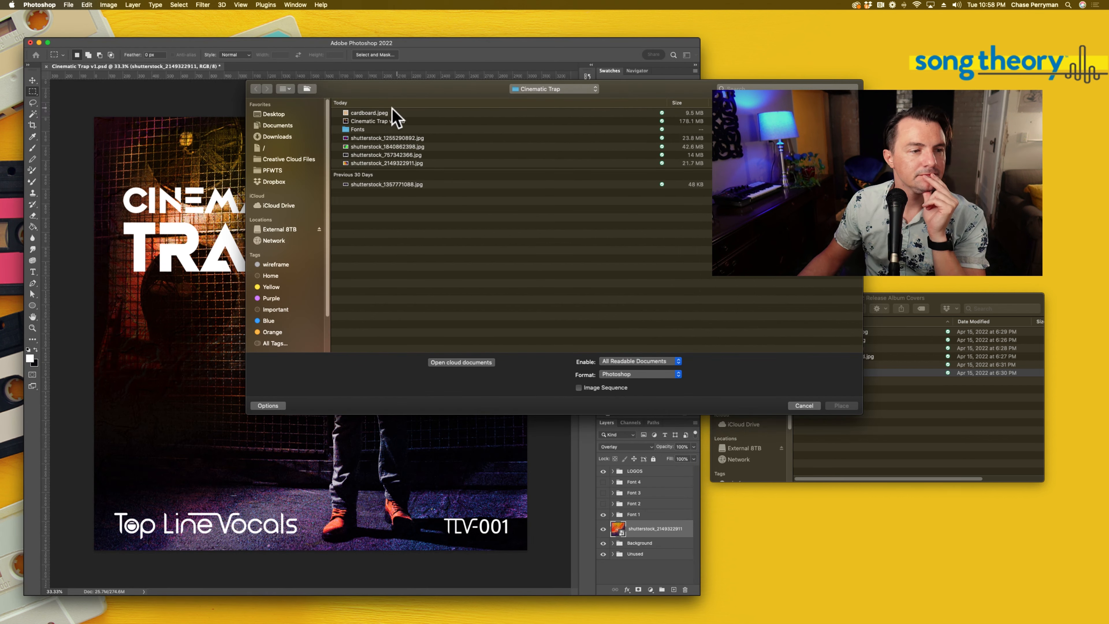
- Place cardboard.jpeg in the album cover as a new layer above the orange overlay image
left_click(400, 113)
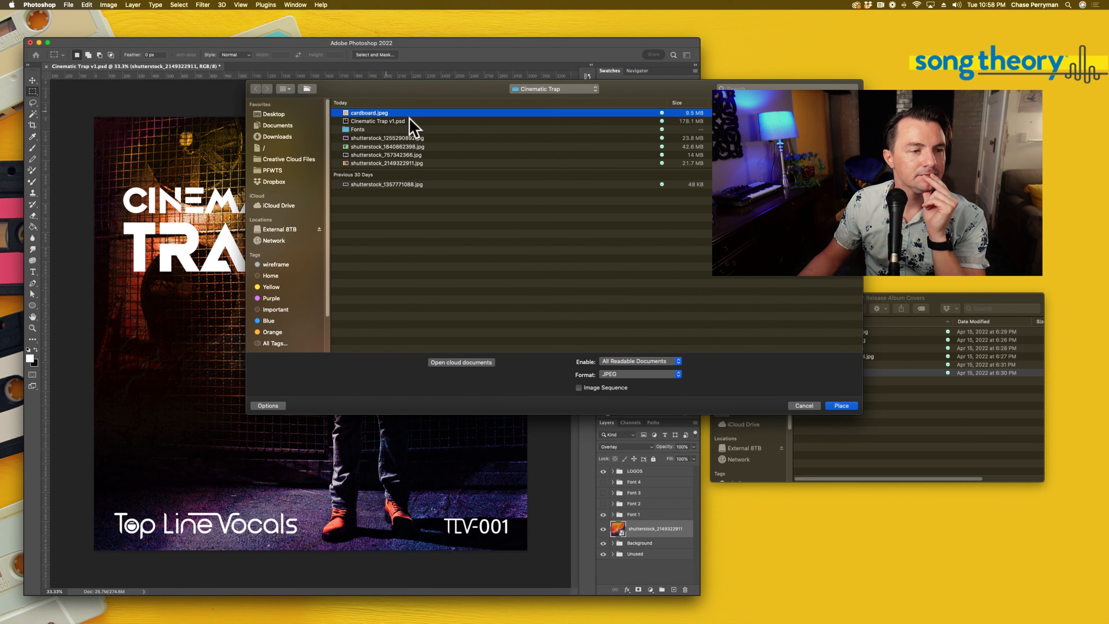
left_click(841, 406)
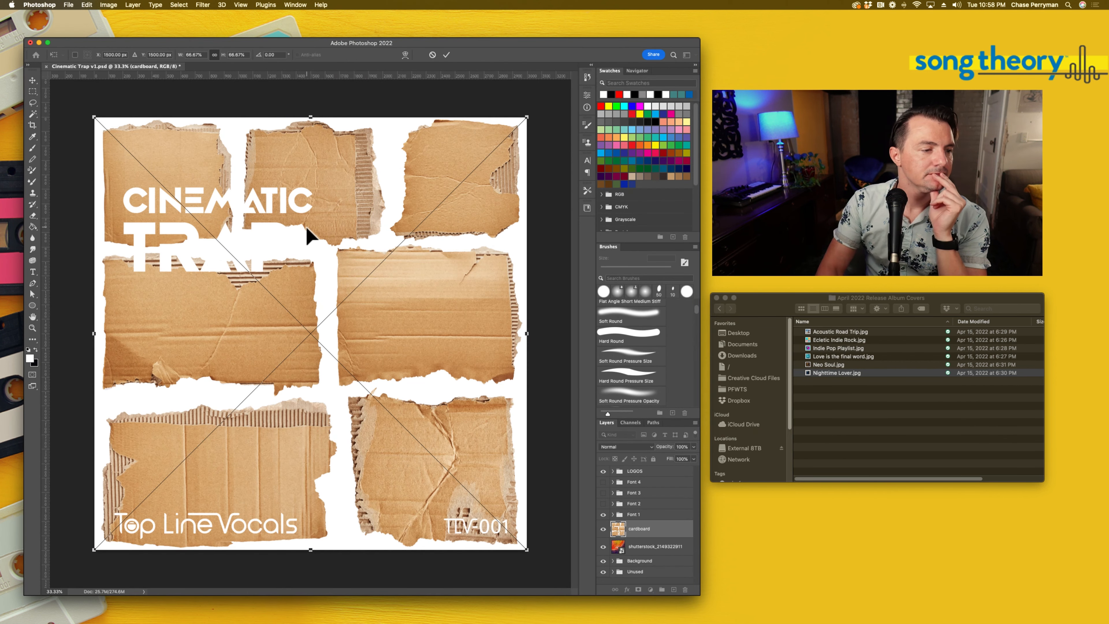
key("Return")
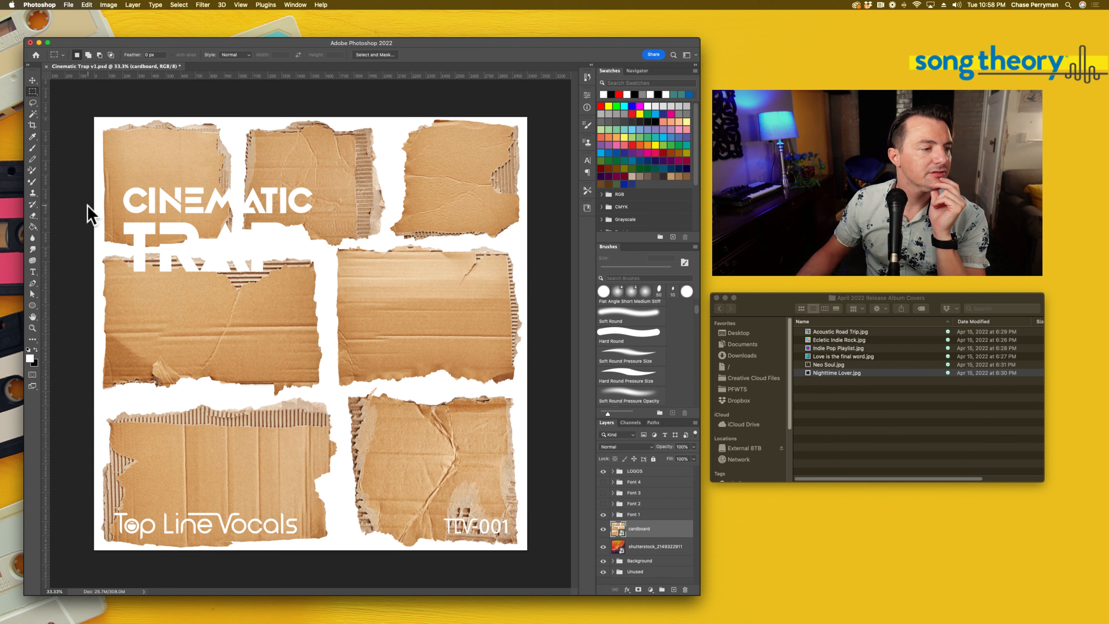
- Rasterize the cardboard layer by merging it with a new empty layer, and delete everything except the middle-left piece
left_click_drag(100, 252, 329, 396)
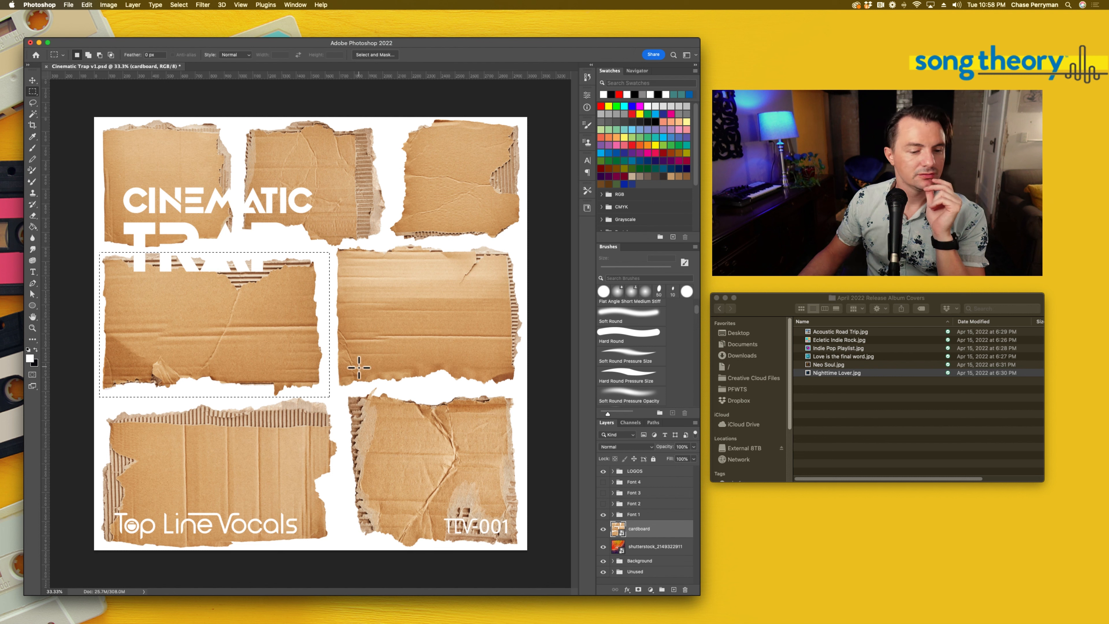
left_click(674, 590)
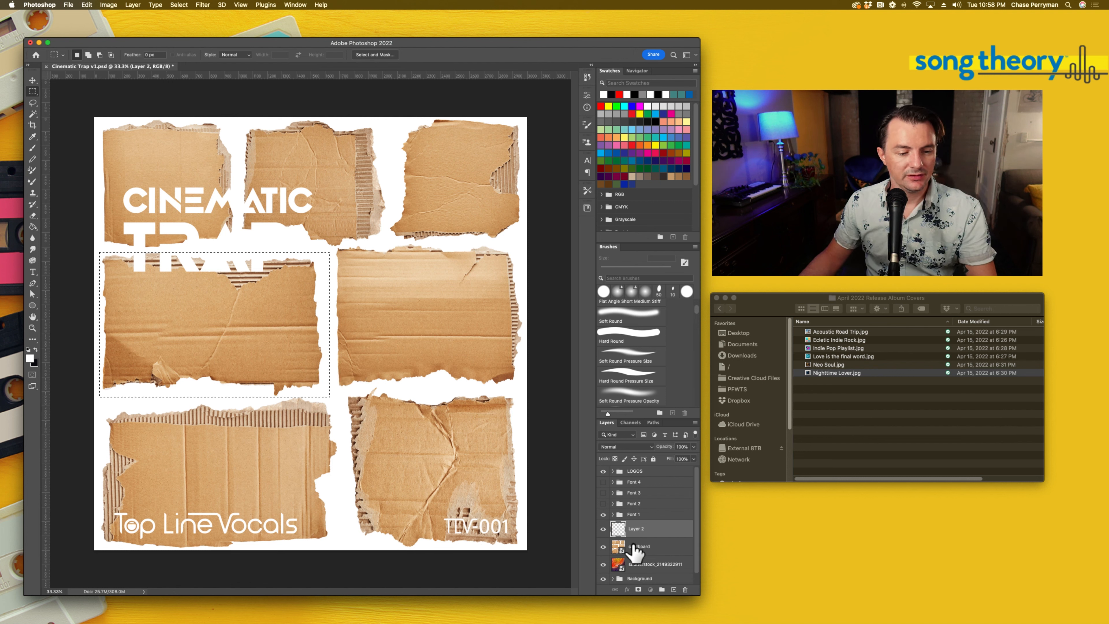
left_click(634, 546, "shift")
key("super+e")
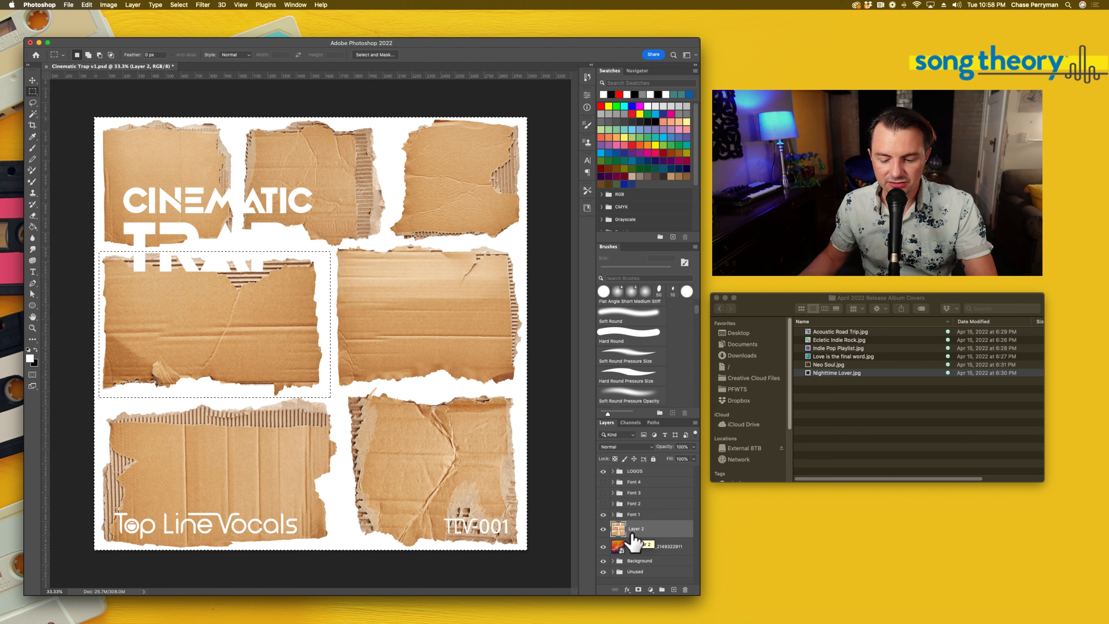
key("Delete")
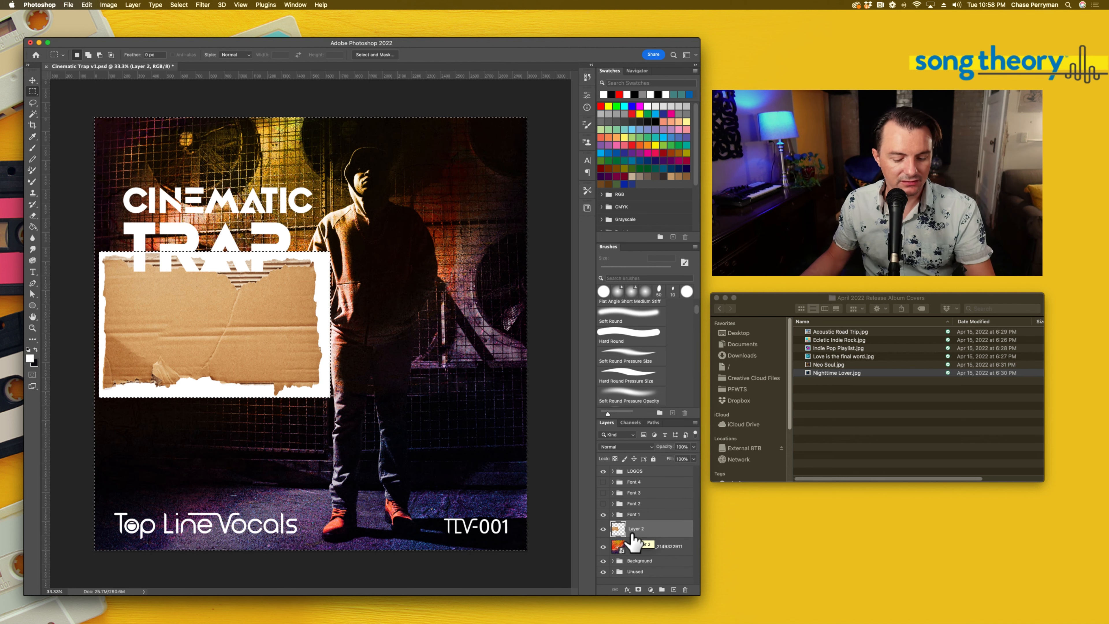
key("super+d")
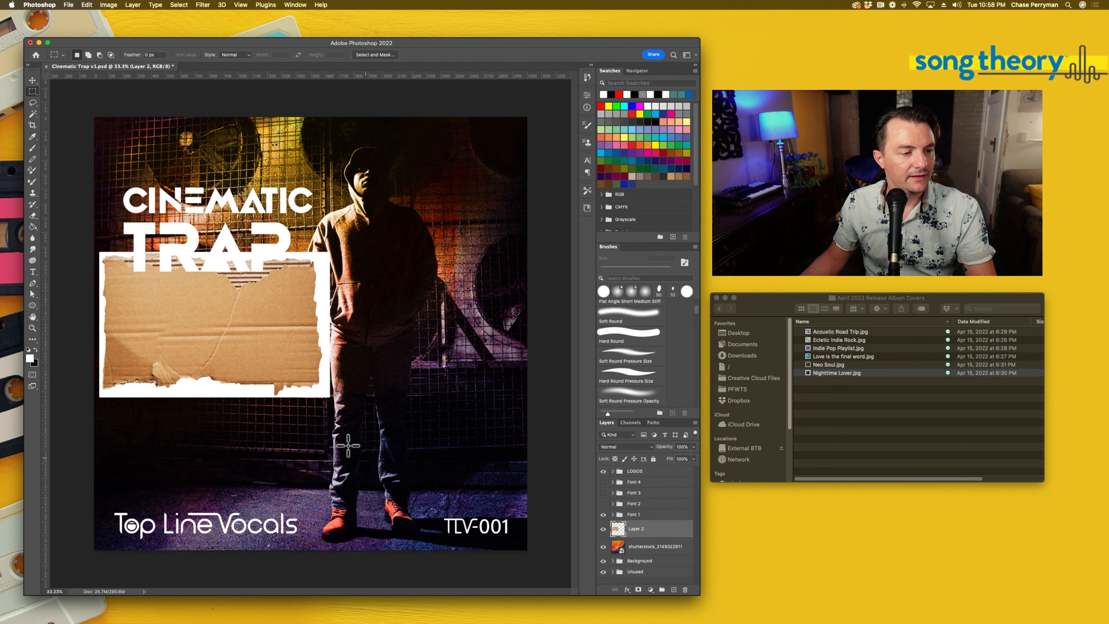
- Try to mask out the white border around the cardboard piece with an inverted Magic Wand selection
left_click(33, 113)
left_click(320, 274)
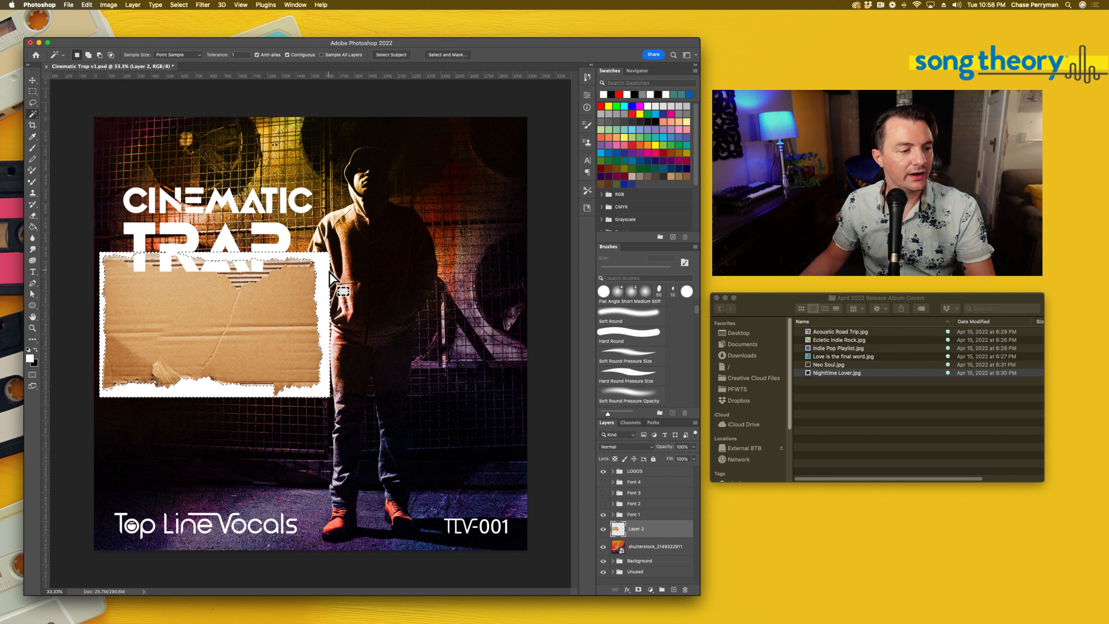
key("shift+super+i")
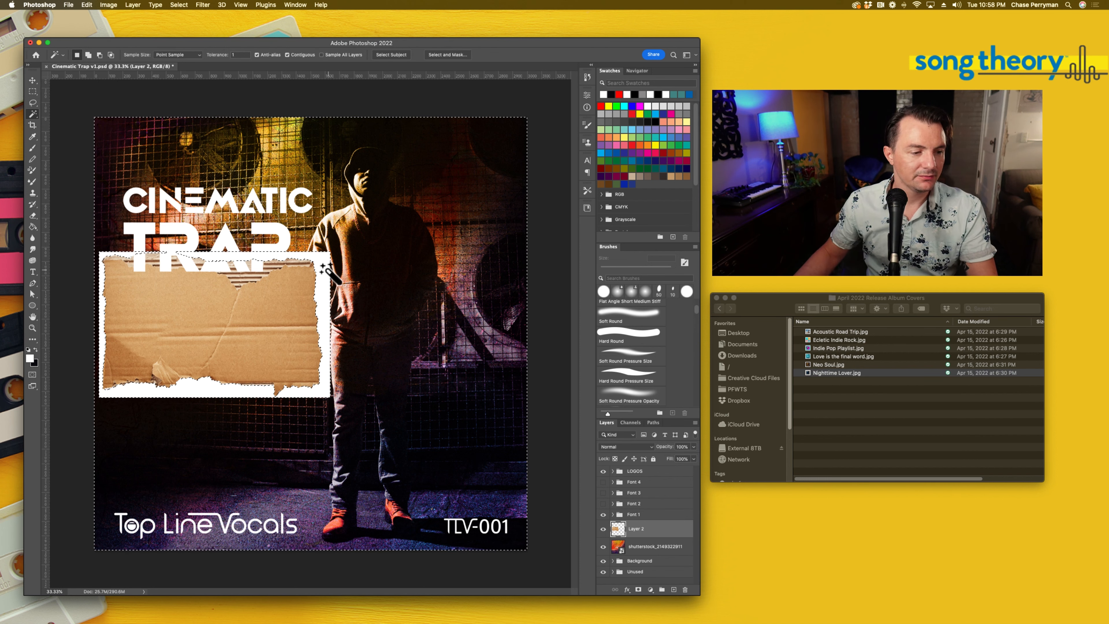
left_click(638, 589)
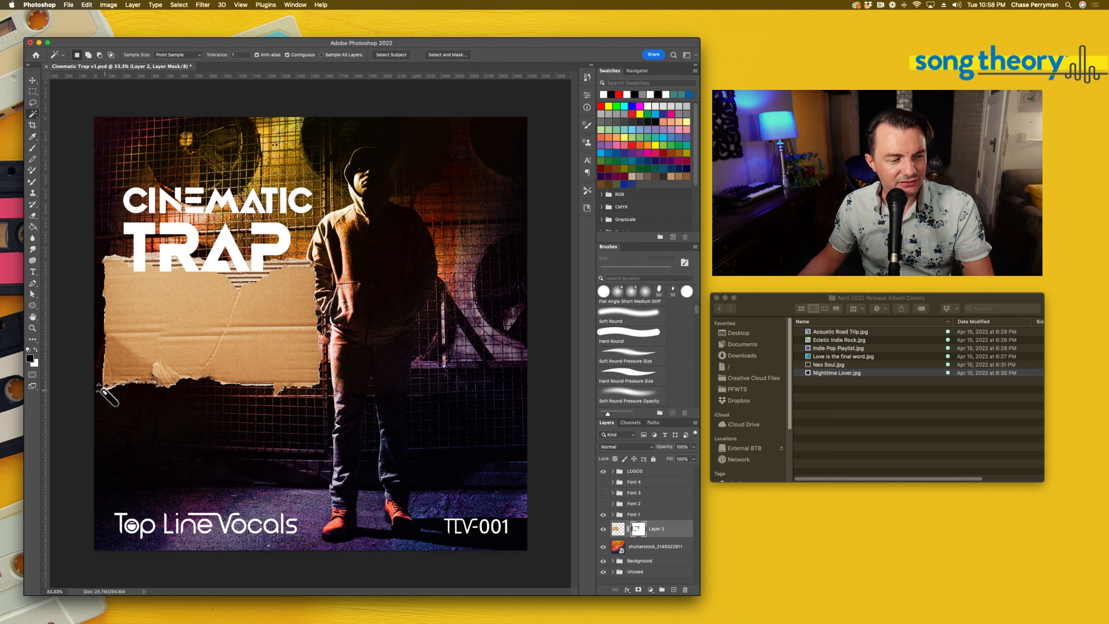
key("super+z")
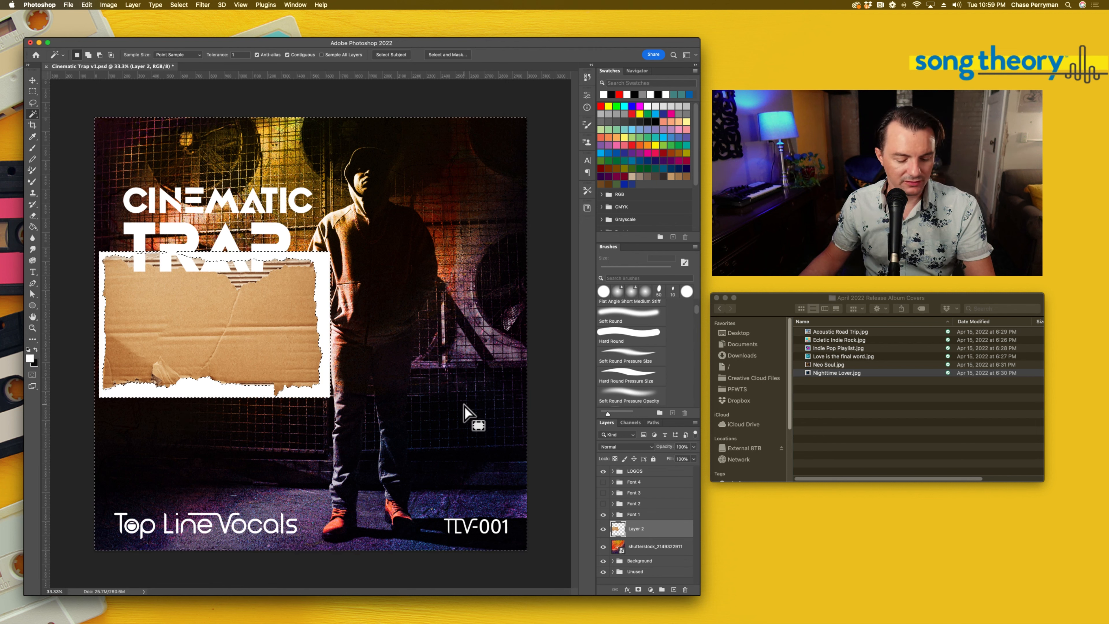
- Delete the white border around the cardboard piece and trim its edge using its selection contracted by 4 pixels and inverted
left_click(324, 393)
key("Delete")
left_click(618, 529, "super")
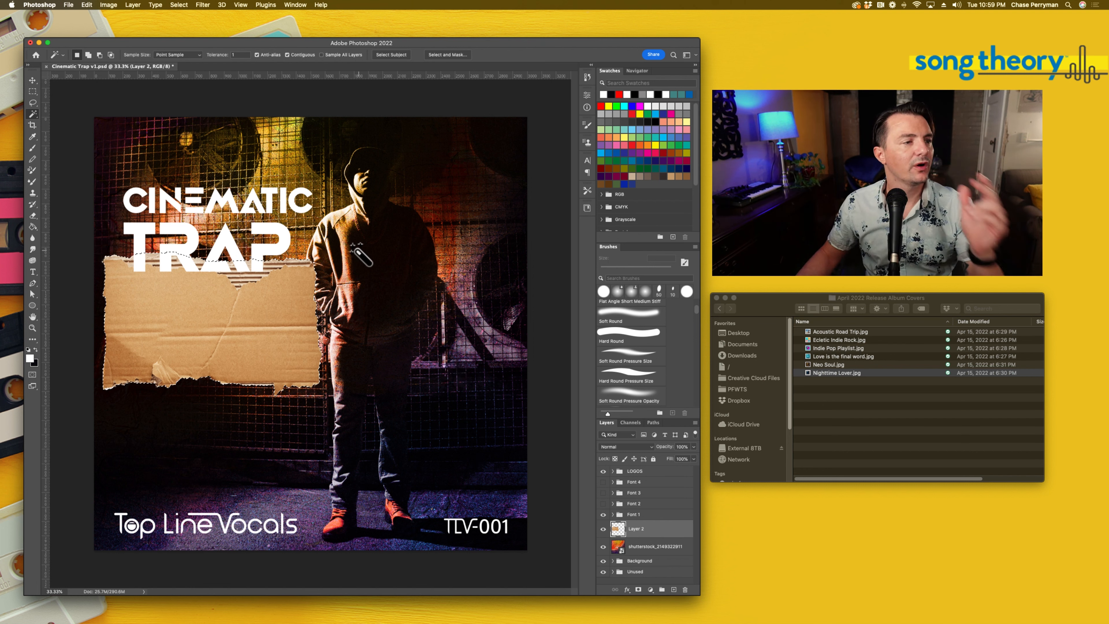
left_click(184, 7)
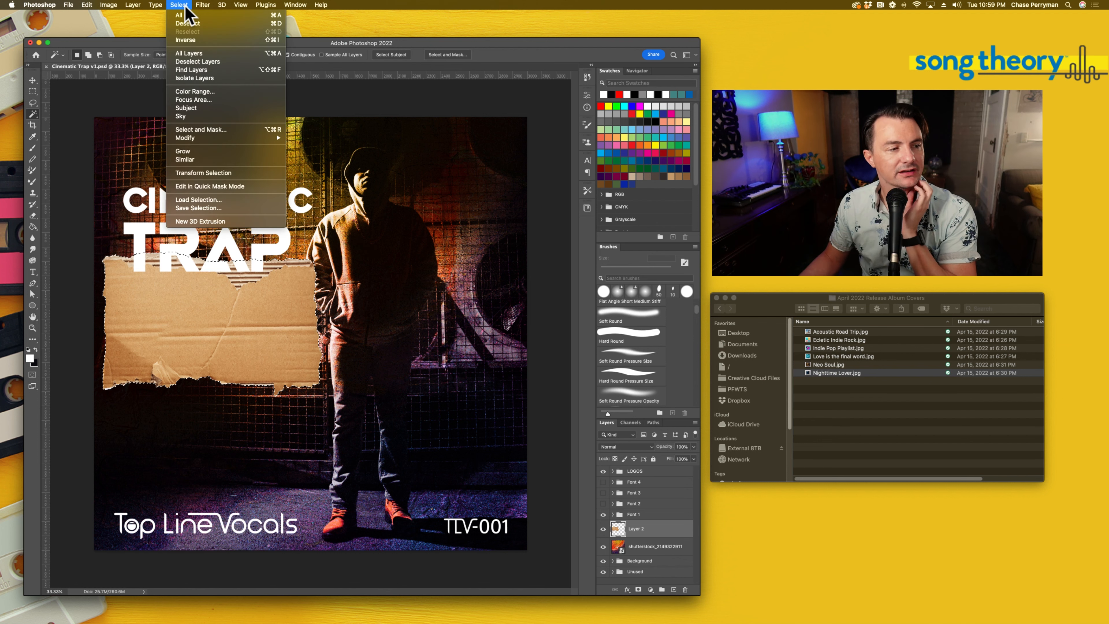
mouse_move(236, 138)
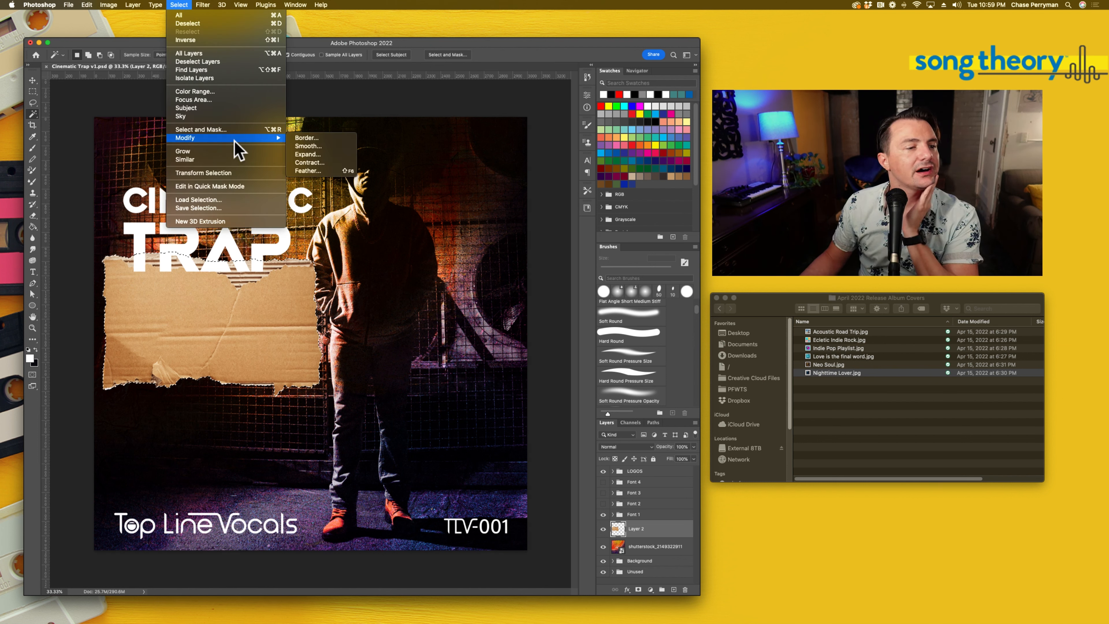
left_click(308, 162)
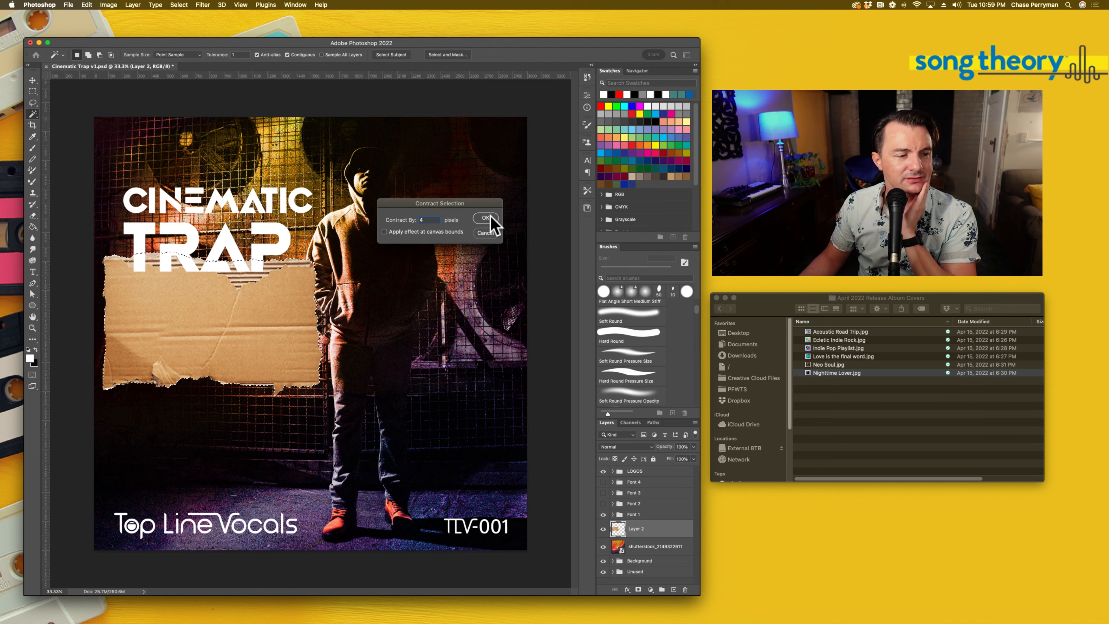
left_click(497, 217)
key("super+shift+i")
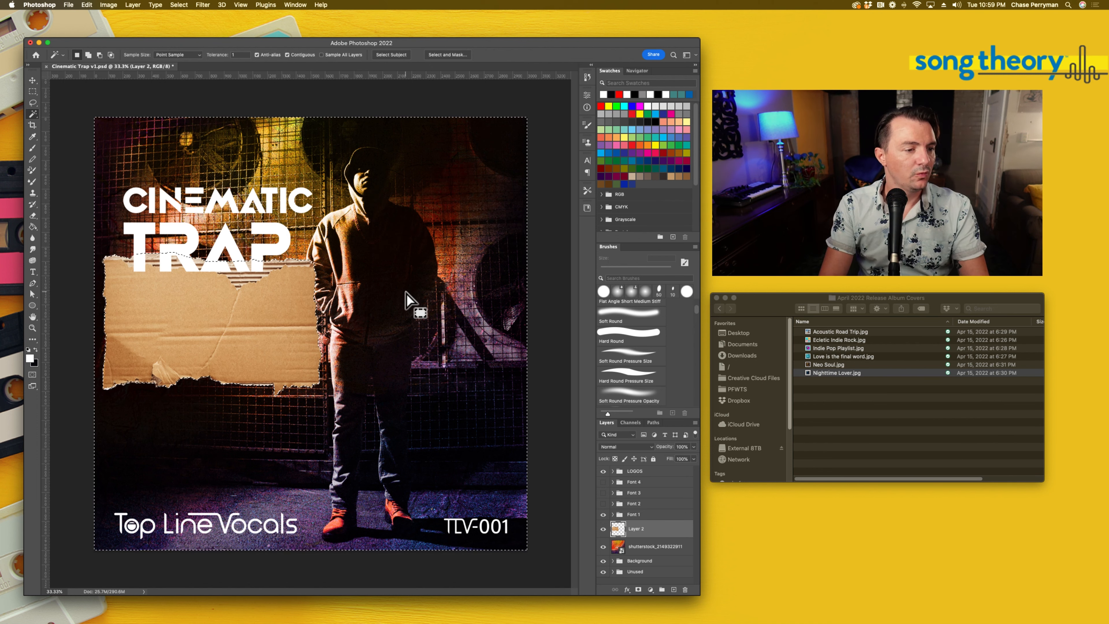
key("super+d")
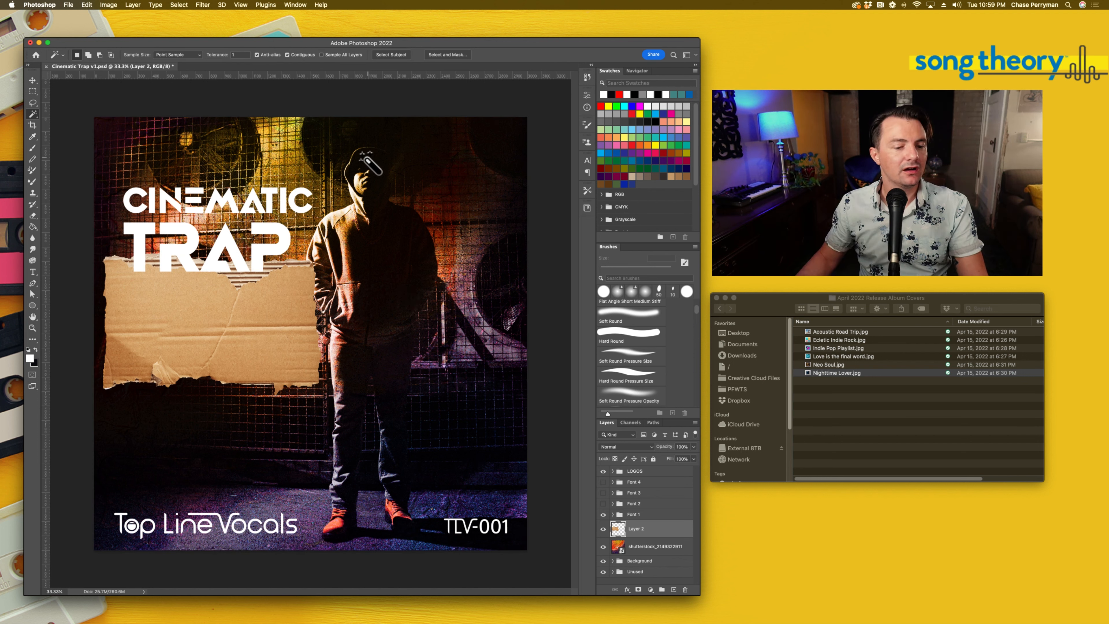
- Move the cardboard piece behind the "Cinematic Trap" title and enlarge it to about 108%
left_click(33, 80)
left_click_drag(260, 356, 268, 261)
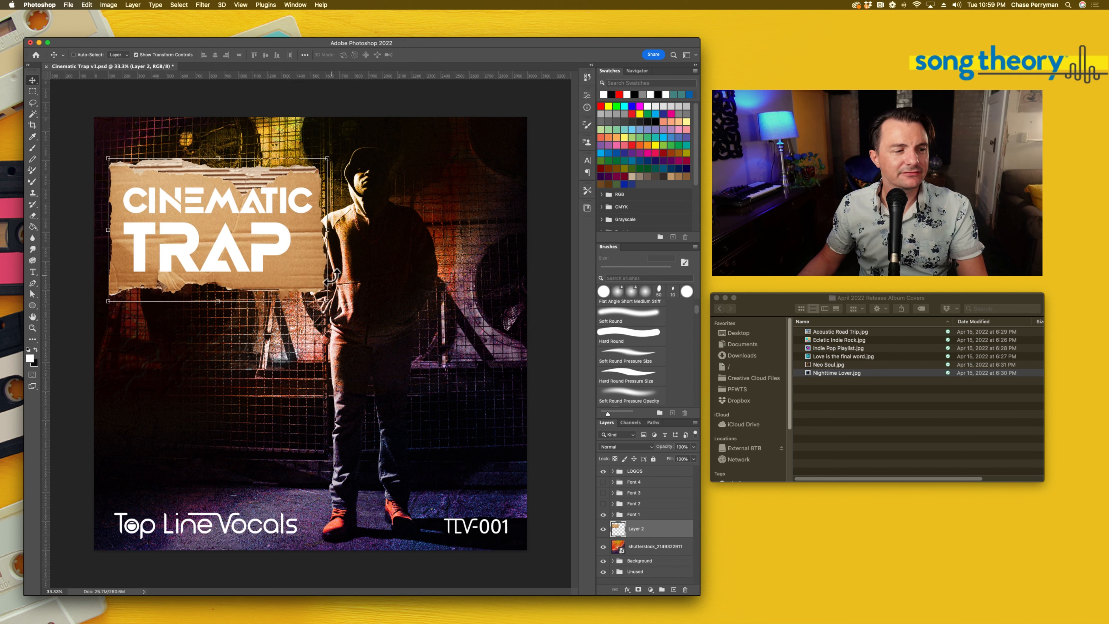
mouse_move(327, 159)
left_mouse_down()
mouse_move(322, 142)
mouse_move(337, 156)
left_mouse_up()
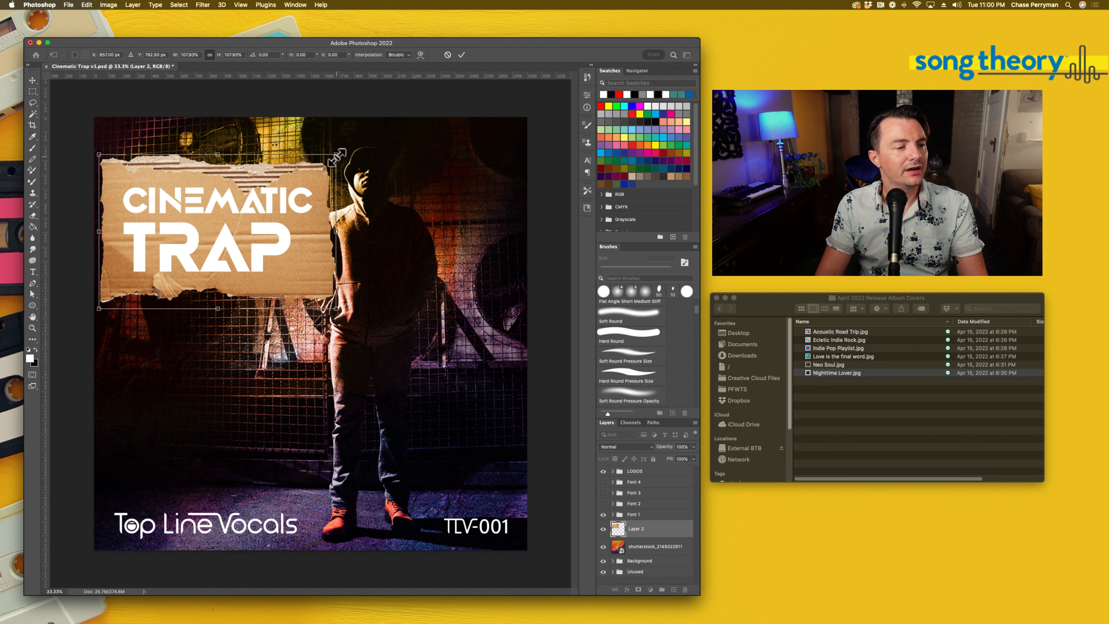
key("Return")
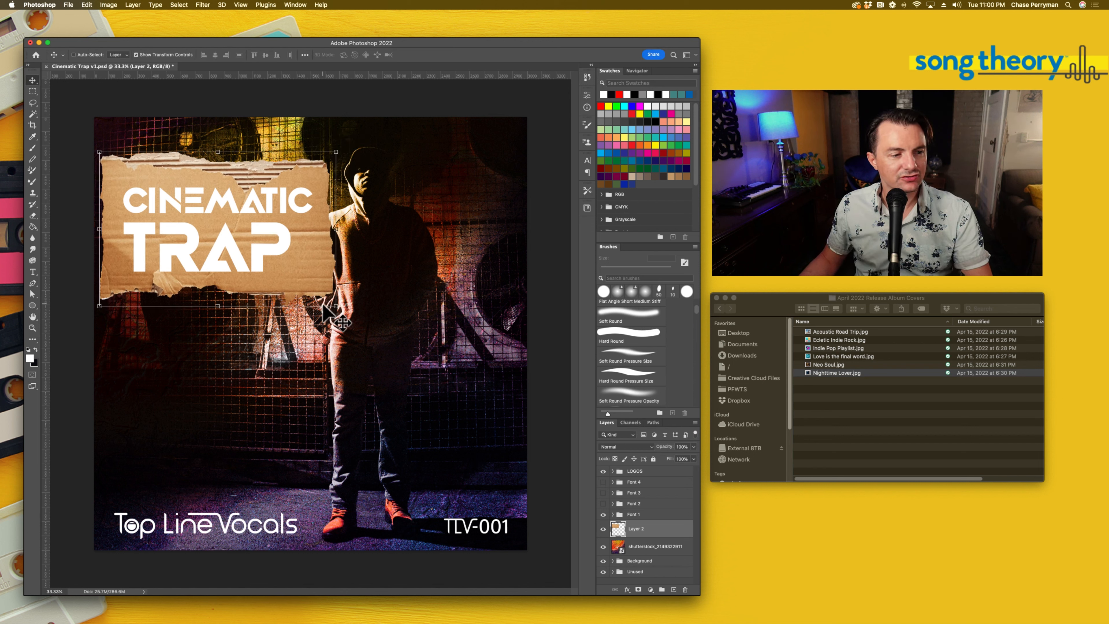
- Hide the cardboard layer and select the hooded figure on Layer 1 of the Background group with Select Subject
left_click(603, 529)
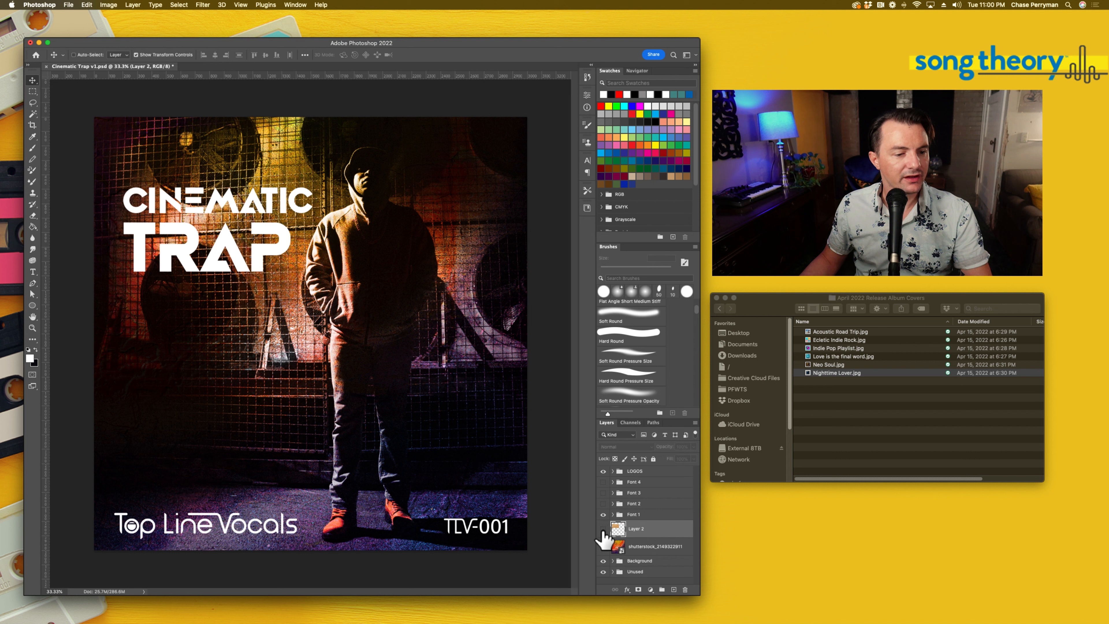
left_click(612, 561)
scroll(638, 544, "down", 3)
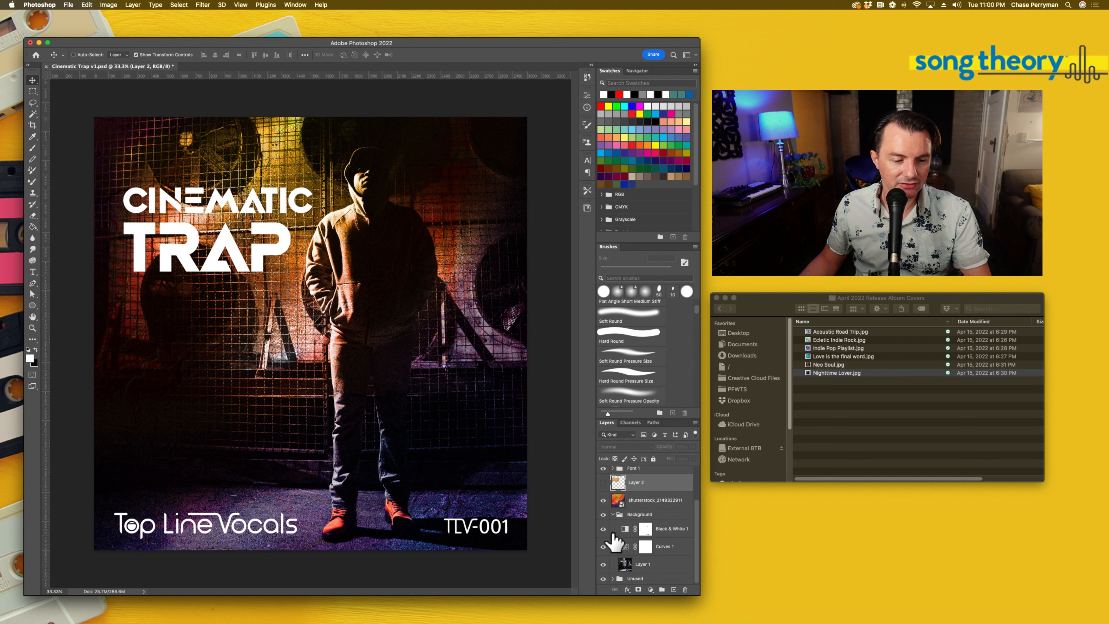
left_click(638, 514)
left_click(631, 567)
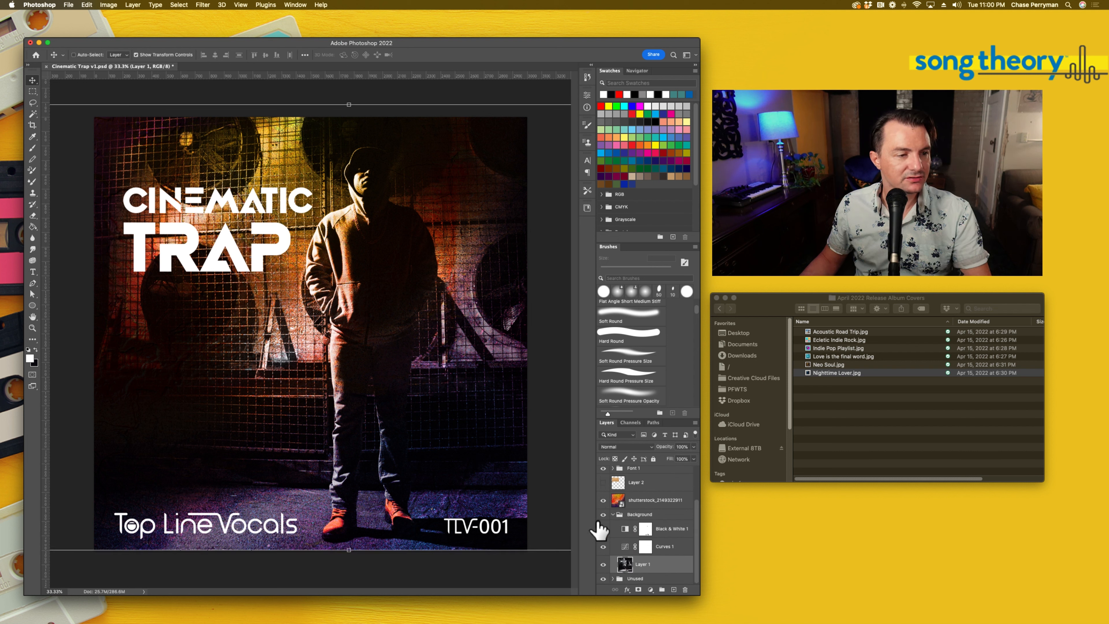
left_click(34, 114)
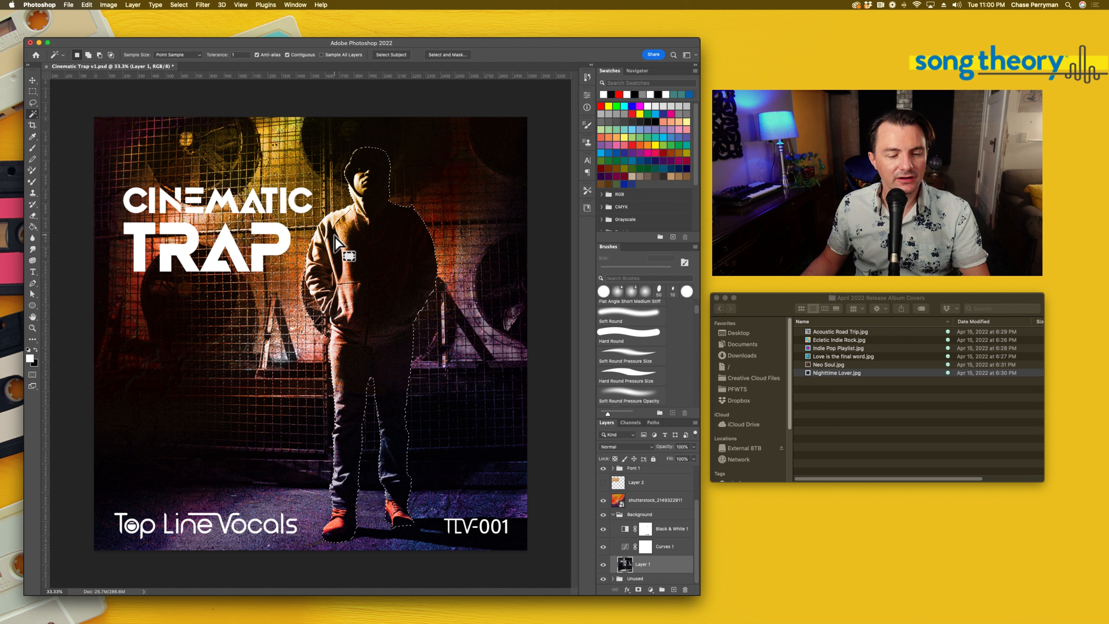
- Collapse the Background group, show the cardboard layer and mask it with the inverted figure selection
left_click(612, 514)
left_click(610, 529)
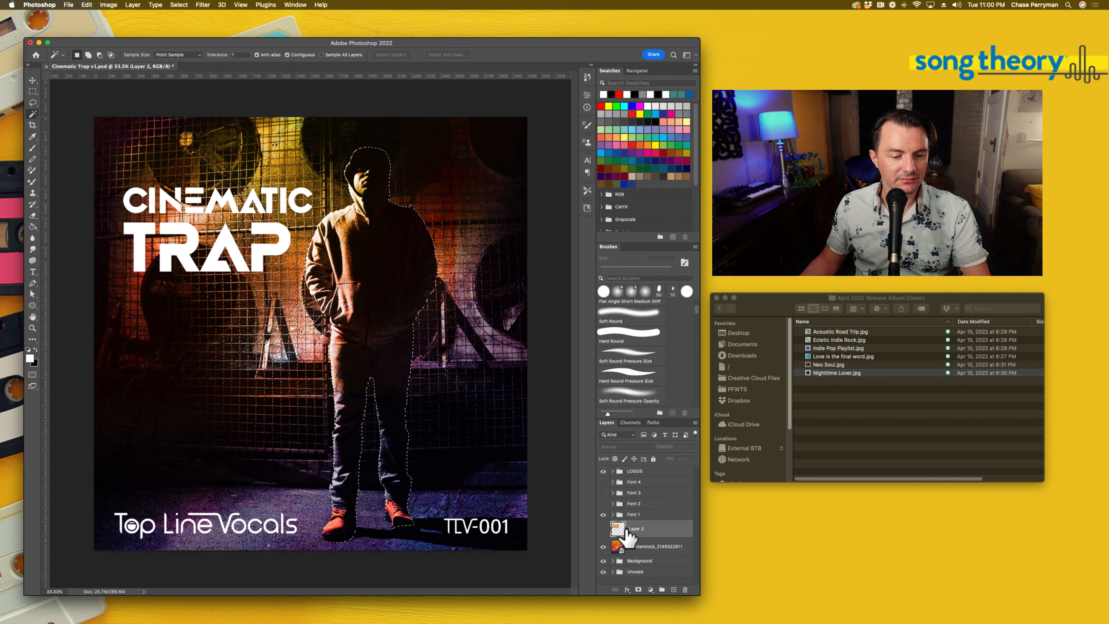
left_click(604, 529)
key("super+shift+i")
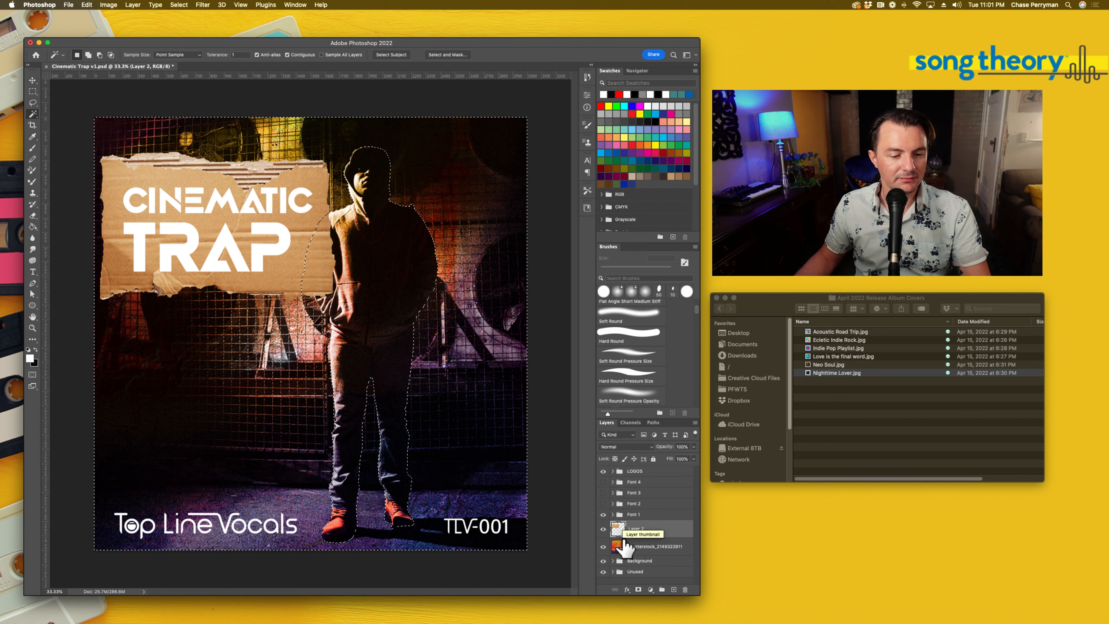
left_click(637, 589)
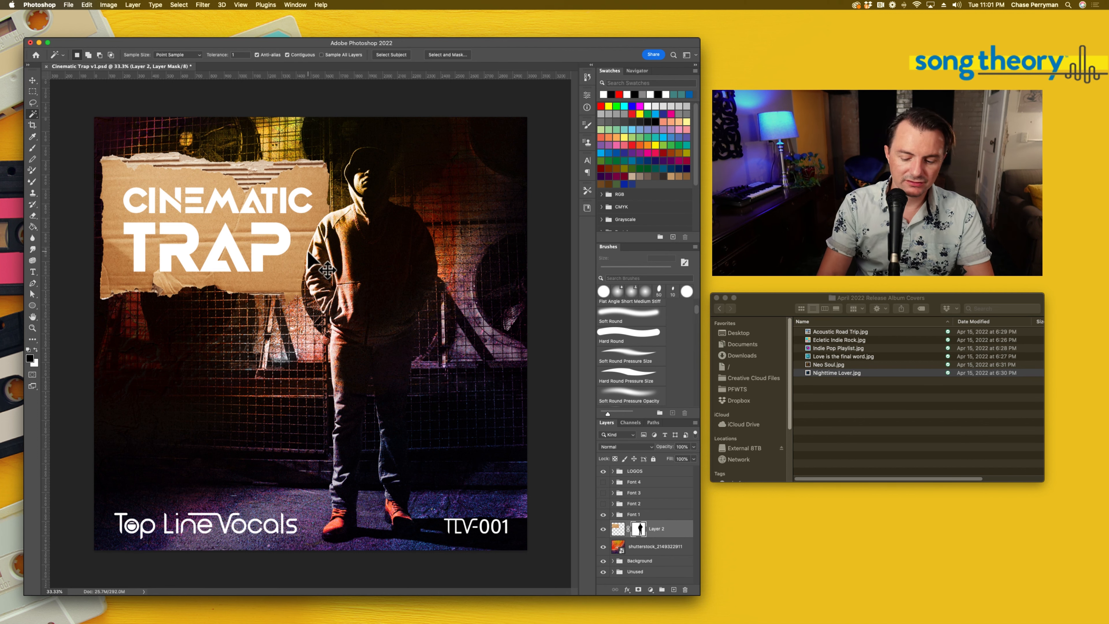
- Paint white on the cardboard's mask with an 8 px brush to restore the cardboard along the sleeve's outer edge
key("super+minus")
key("super+equal")
key("super+equal")
key("super+equal")
key("super+equal")
key("super+equal")
key("super+equal")
left_click_drag(288, 188, 457, 497)
key("b")
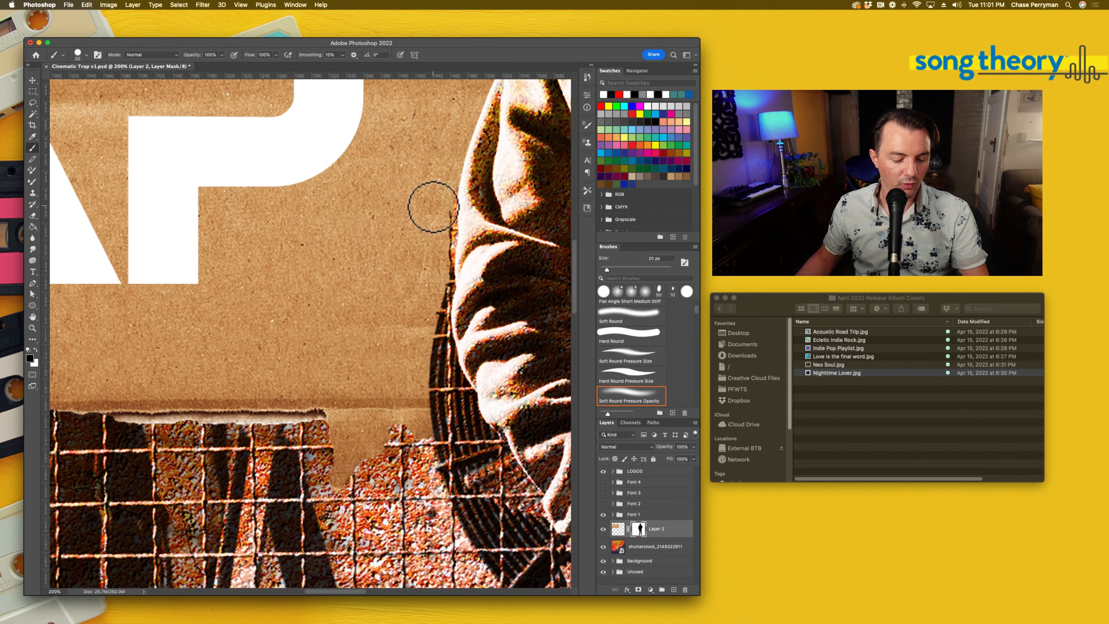
key("x")
key("bracketleft")
key("bracketleft")
key("bracketleft")
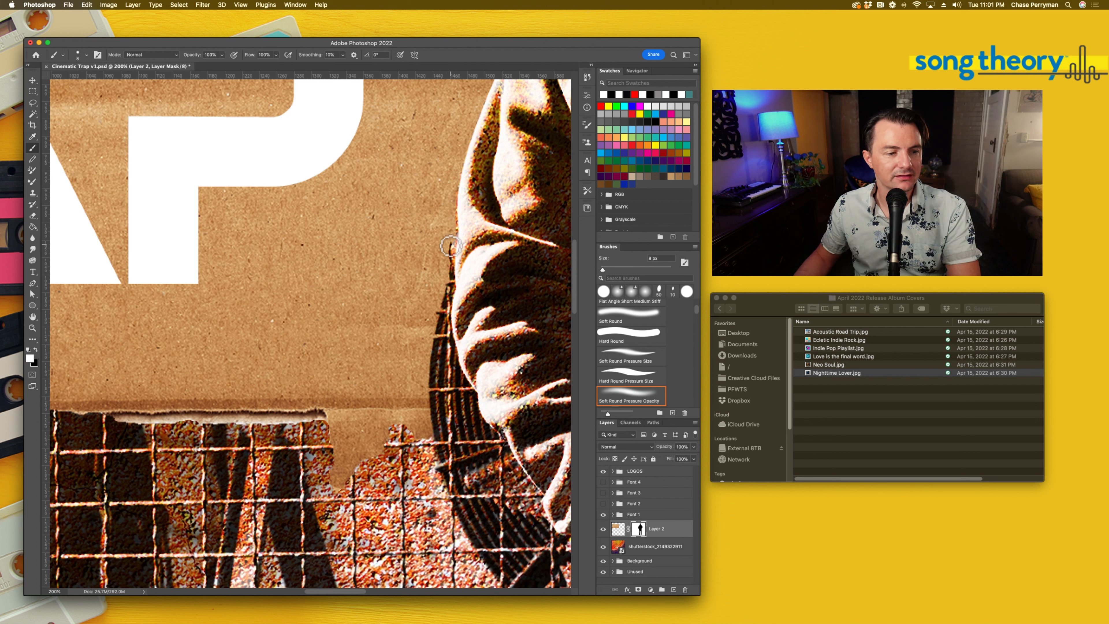
mouse_move(451, 246)
left_mouse_down()
mouse_move(441, 299)
mouse_move(452, 286)
mouse_move(446, 330)
mouse_move(471, 394)
mouse_move(445, 360)
left_mouse_up()
scroll(442, 314, "left", 2)
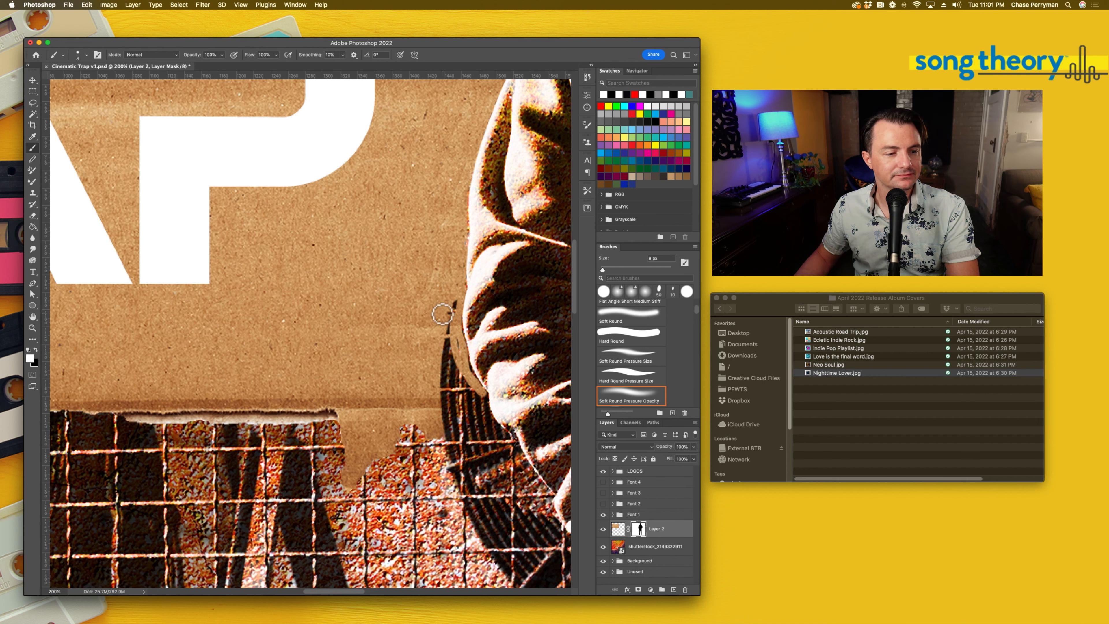
mouse_move(450, 302)
left_mouse_down()
mouse_move(445, 349)
mouse_move(452, 366)
mouse_move(452, 343)
mouse_move(485, 404)
mouse_move(447, 372)
mouse_move(459, 446)
mouse_move(477, 453)
mouse_move(455, 404)
mouse_move(487, 436)
mouse_move(481, 408)
mouse_move(512, 443)
mouse_move(489, 395)
mouse_move(506, 423)
mouse_move(530, 405)
left_mouse_up()
- Paint black on the cardboard's mask with a 25 px brush to reveal the figure's sleeve near the cuff
key("x")
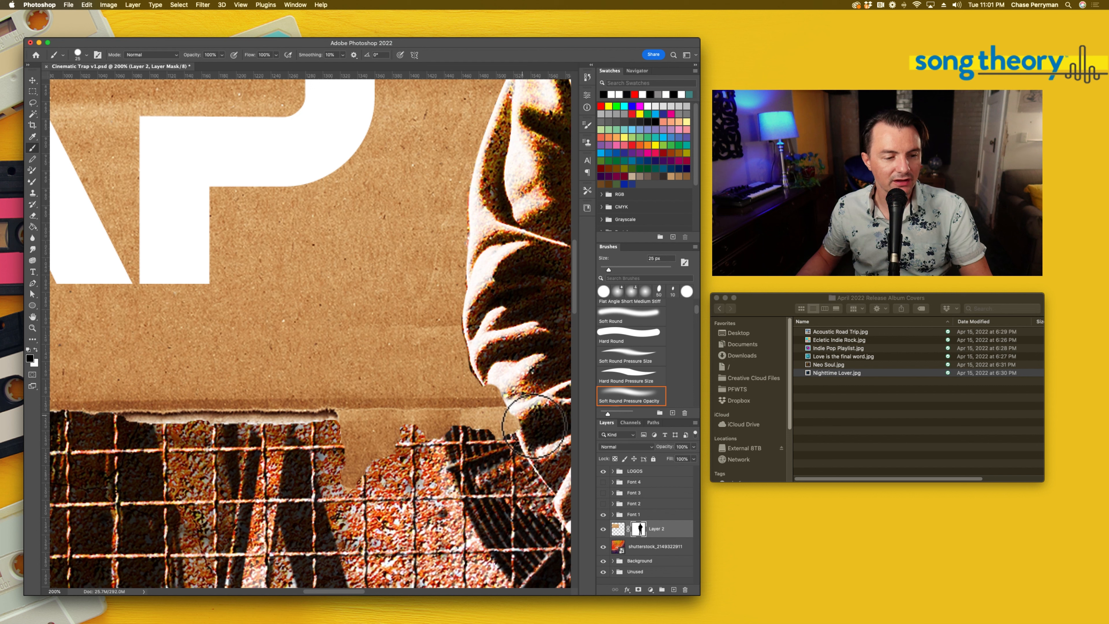
mouse_move(500, 384)
left_mouse_down()
mouse_move(495, 374)
mouse_move(525, 416)
left_mouse_up()
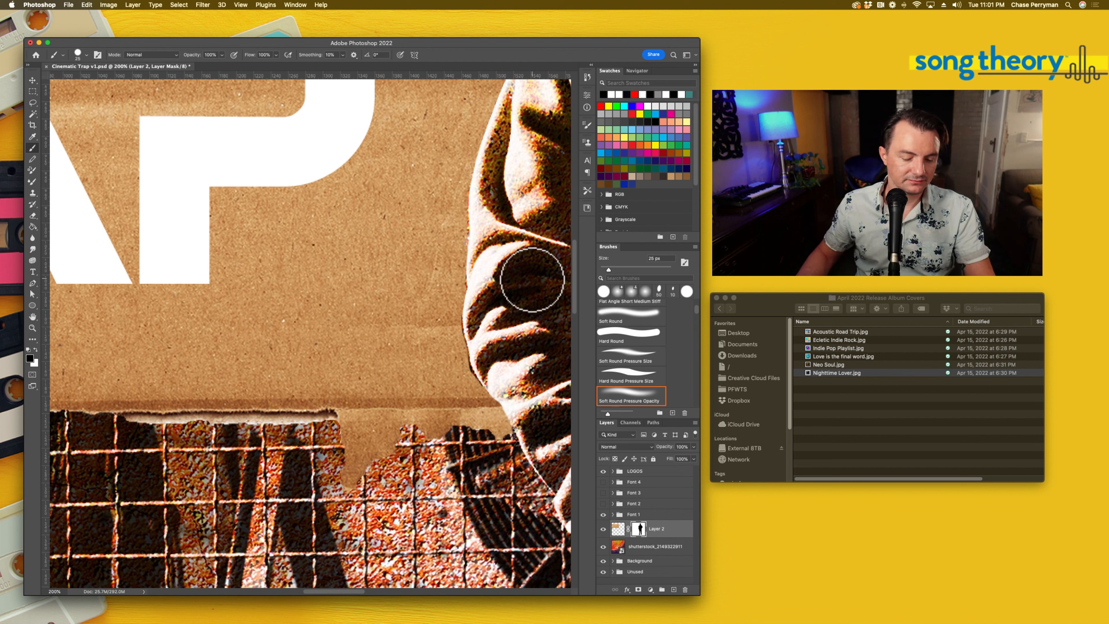
key("super+0")
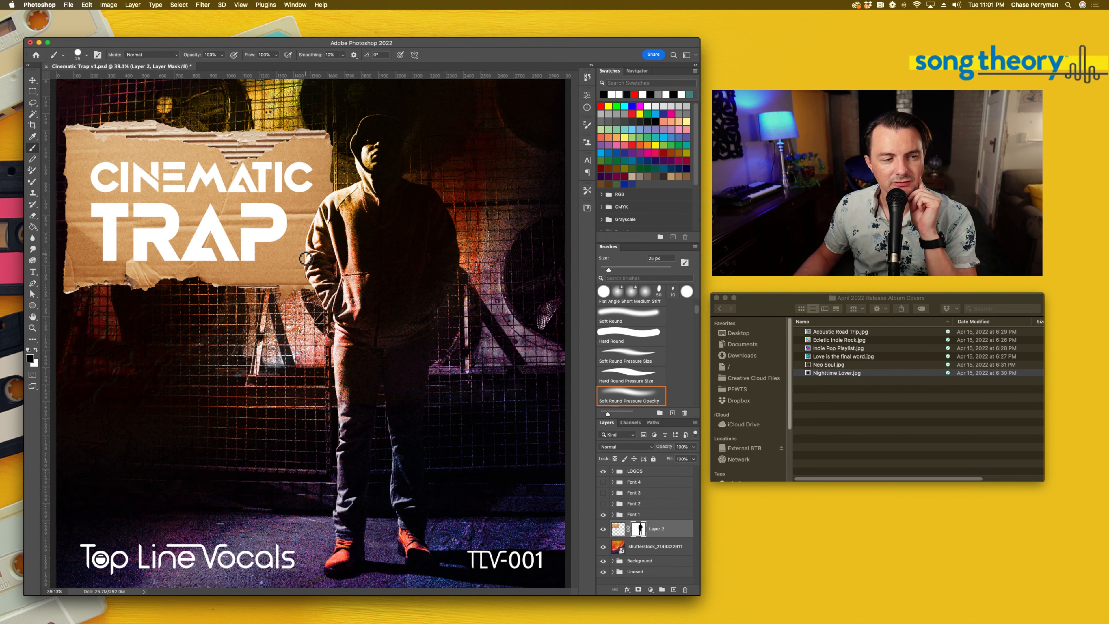
- Load the cardboard mask's outline as a selection, fill the figure shape with black on a new layer and deselect
left_click(639, 528, "super")
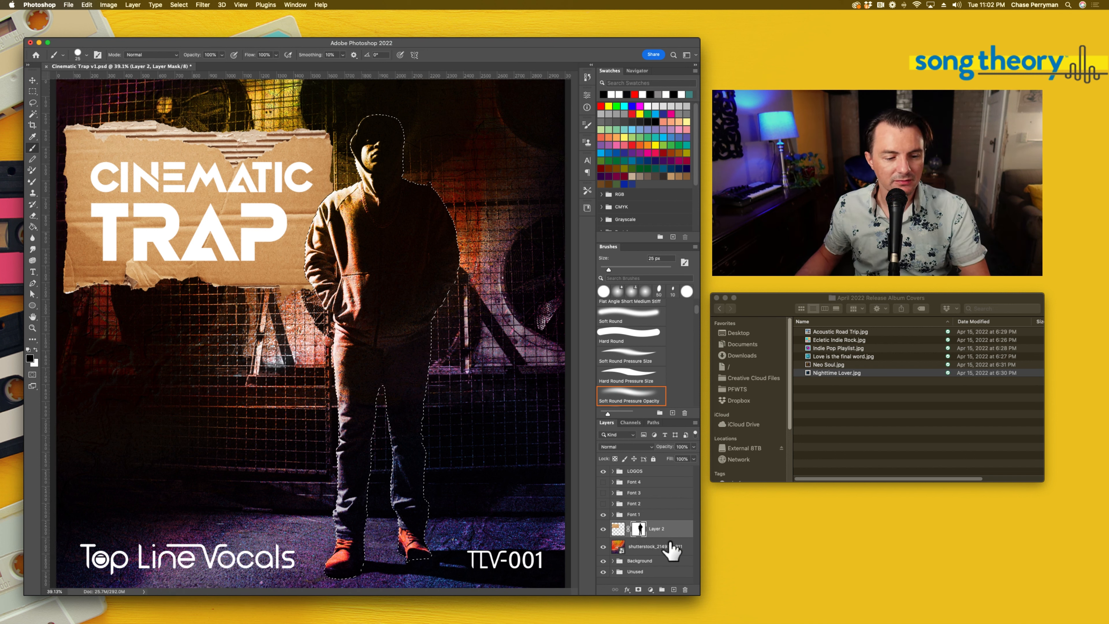
left_click(673, 590)
key("g")
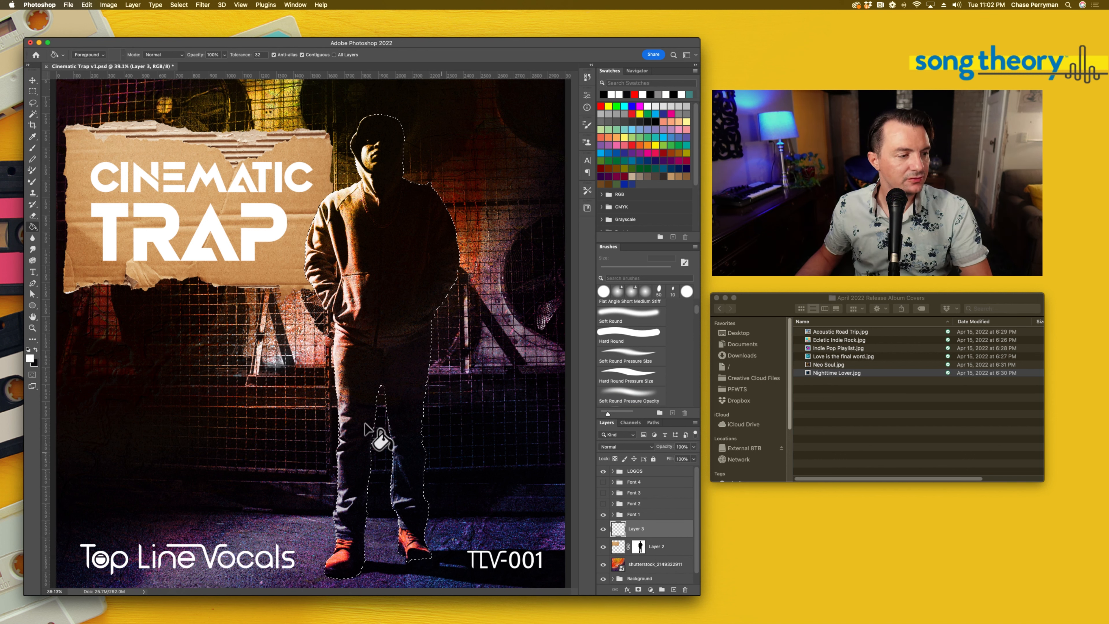
left_click(36, 349)
left_click(376, 227)
key("super+d")
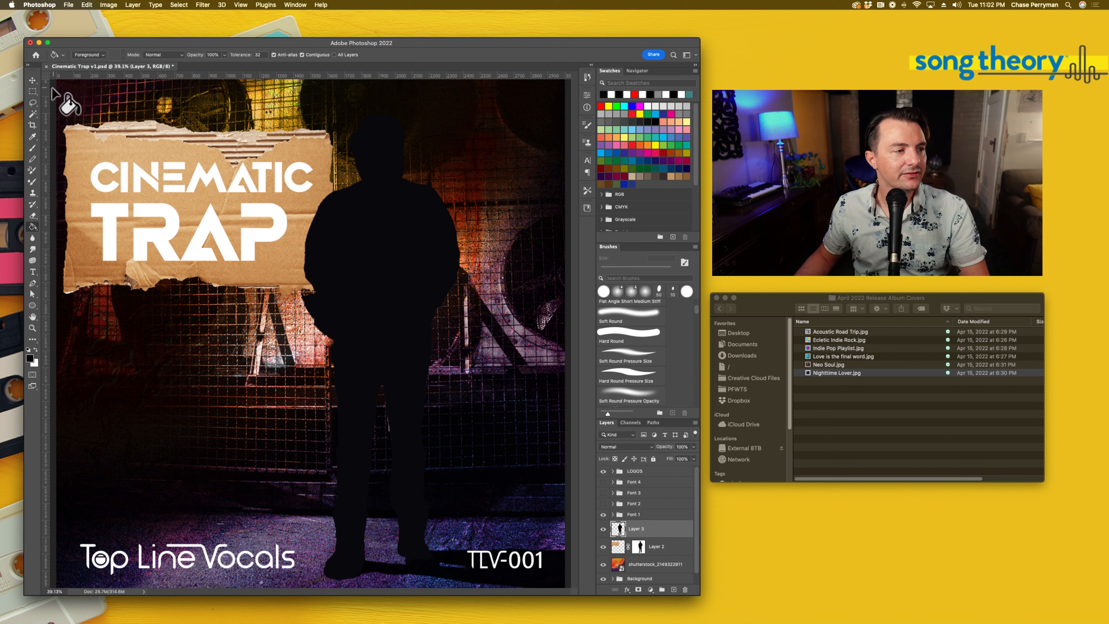
- Clip the black silhouette layer to the cardboard layer and offset it slightly to the left of the figure as a shadow
left_click(33, 80)
left_click_drag(408, 260, 387, 268)
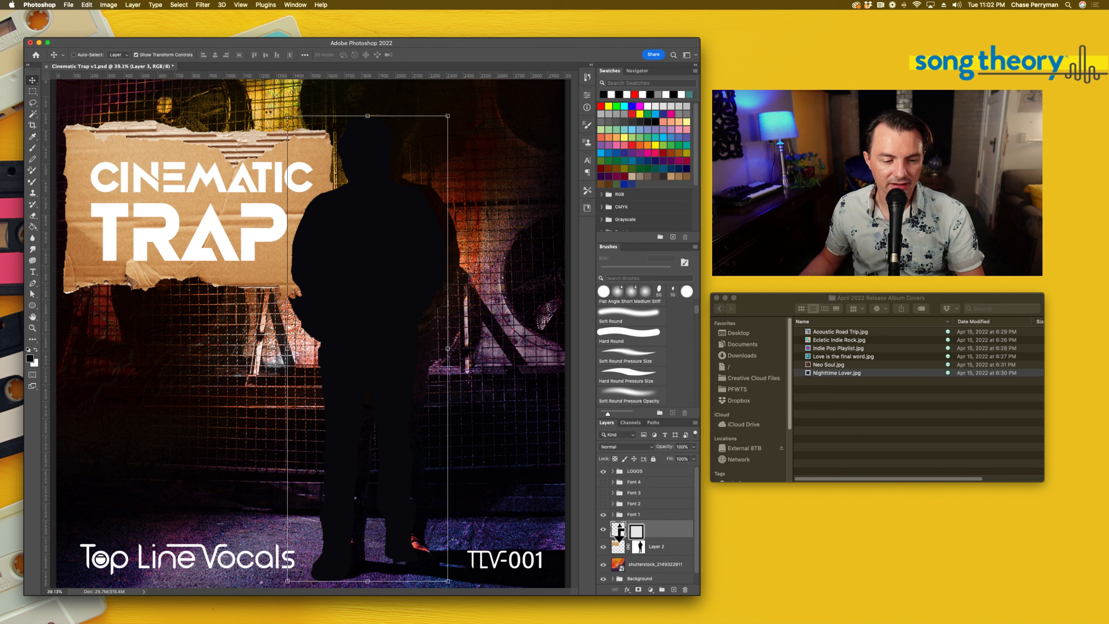
left_click(619, 536, "alt")
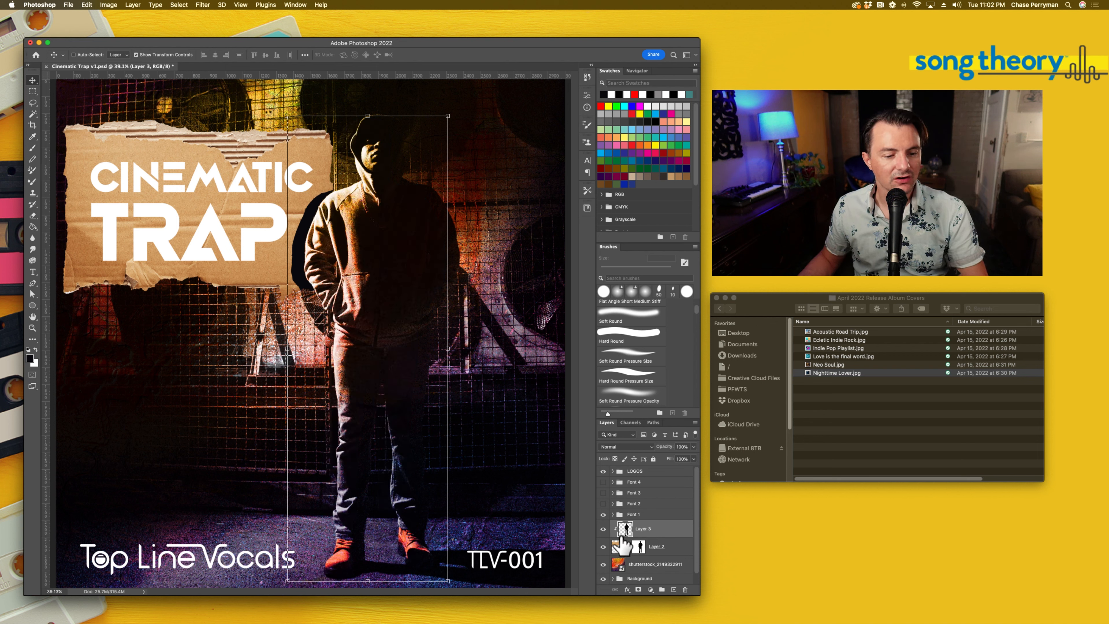
left_click_drag(383, 248, 390, 249)
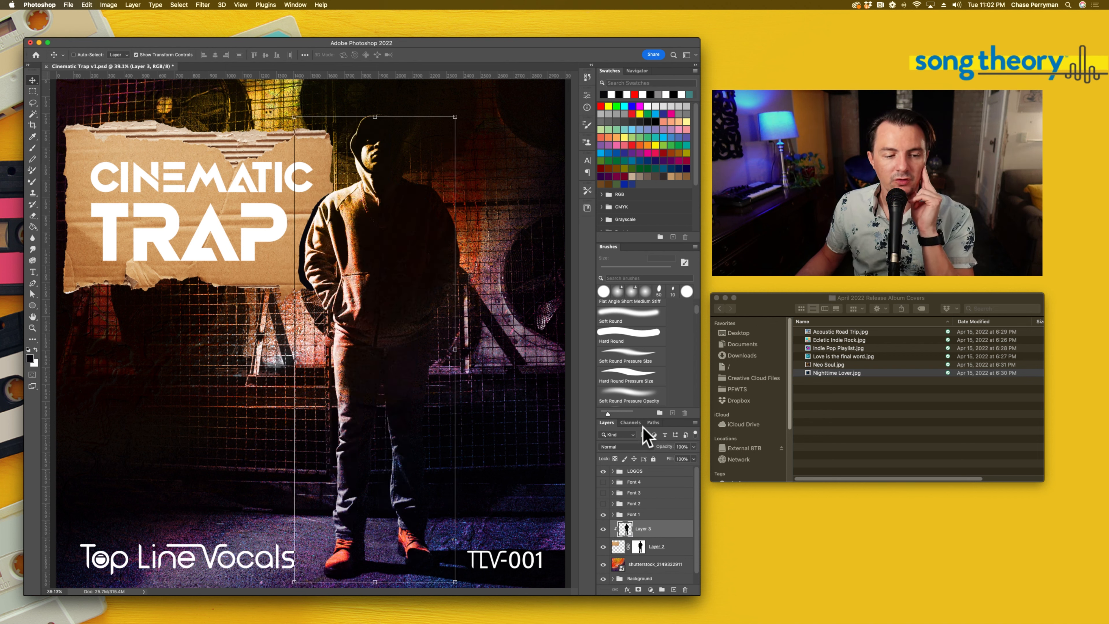
- Set the shadow layer's blend mode to Multiply and its opacity to 57%
left_click(629, 447)
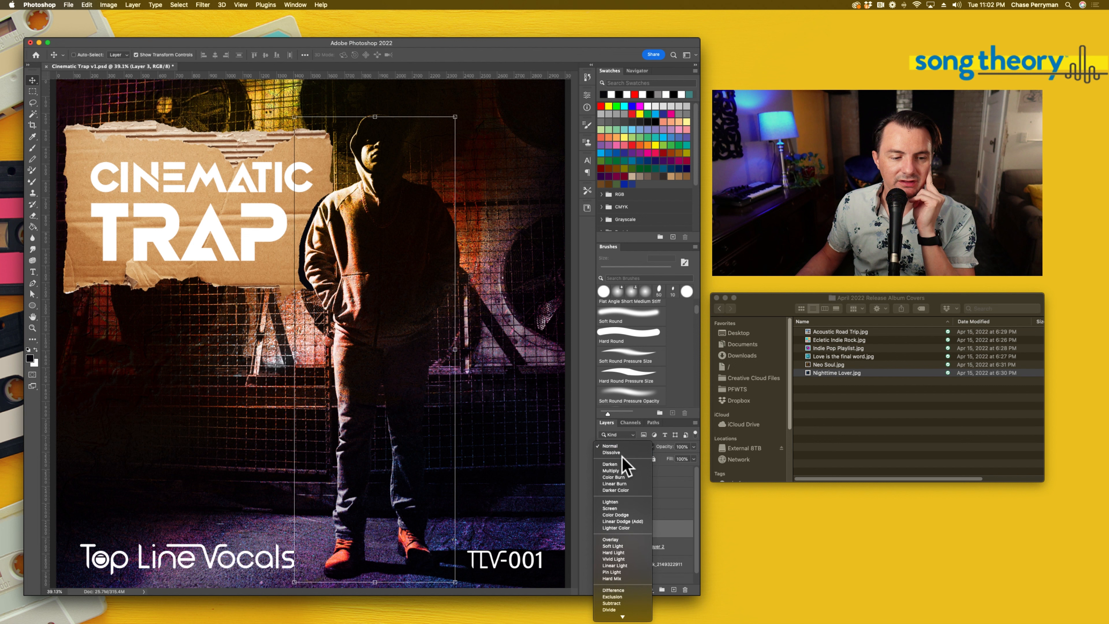
left_click(617, 471)
left_click(694, 446)
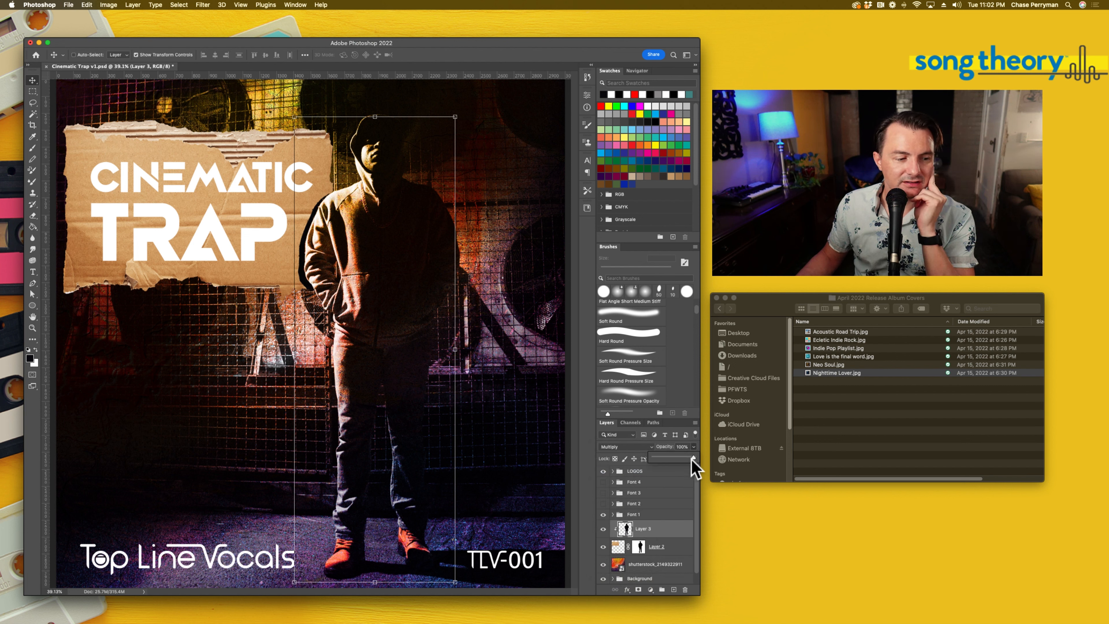
left_click_drag(692, 458, 676, 458)
- Soften the shadow layer's edges with a small-radius Gaussian Blur
left_click(203, 5)
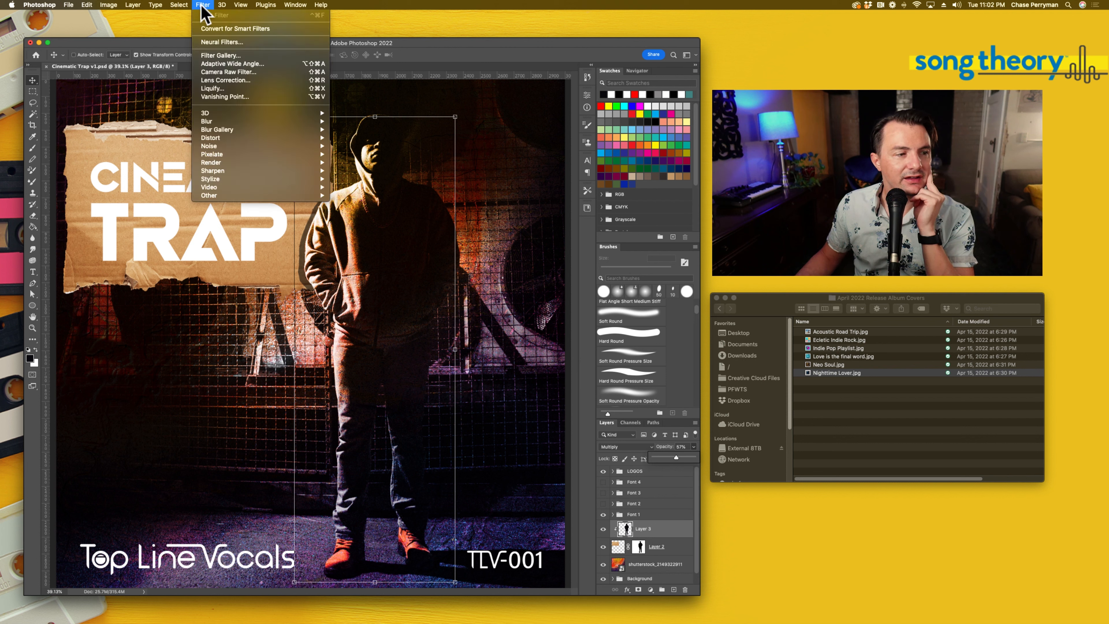
mouse_move(218, 123)
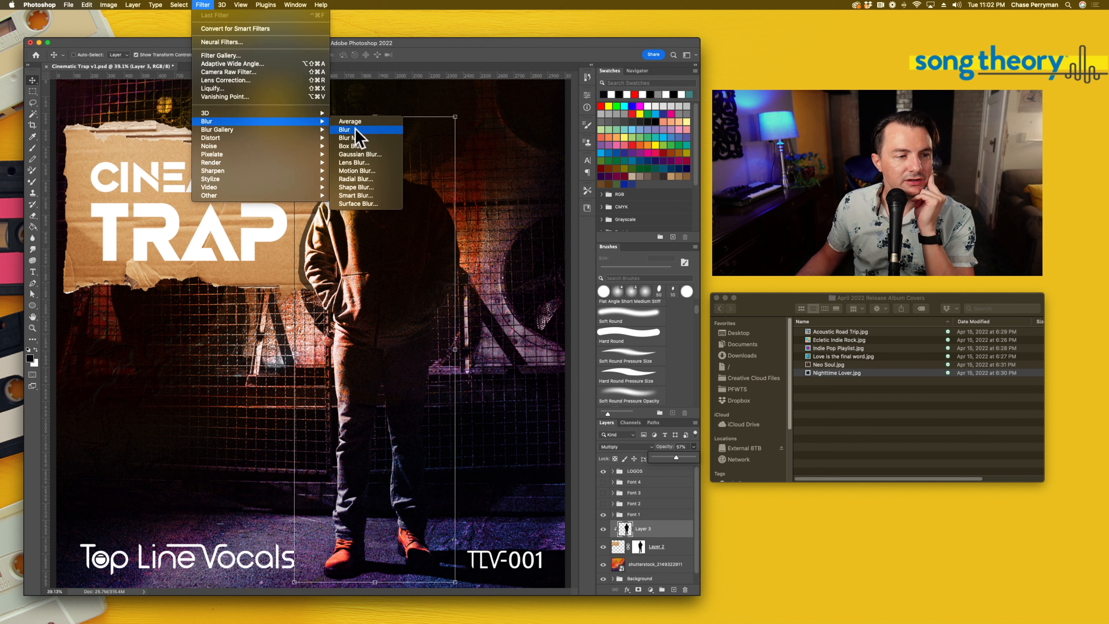
left_click(367, 154)
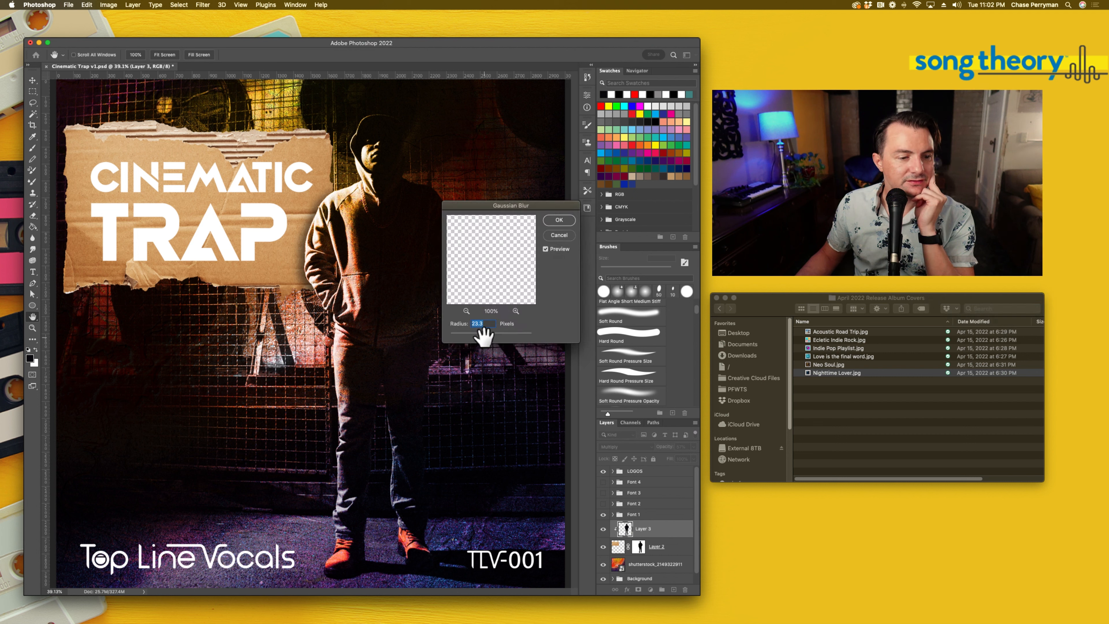
left_click_drag(484, 335, 470, 332)
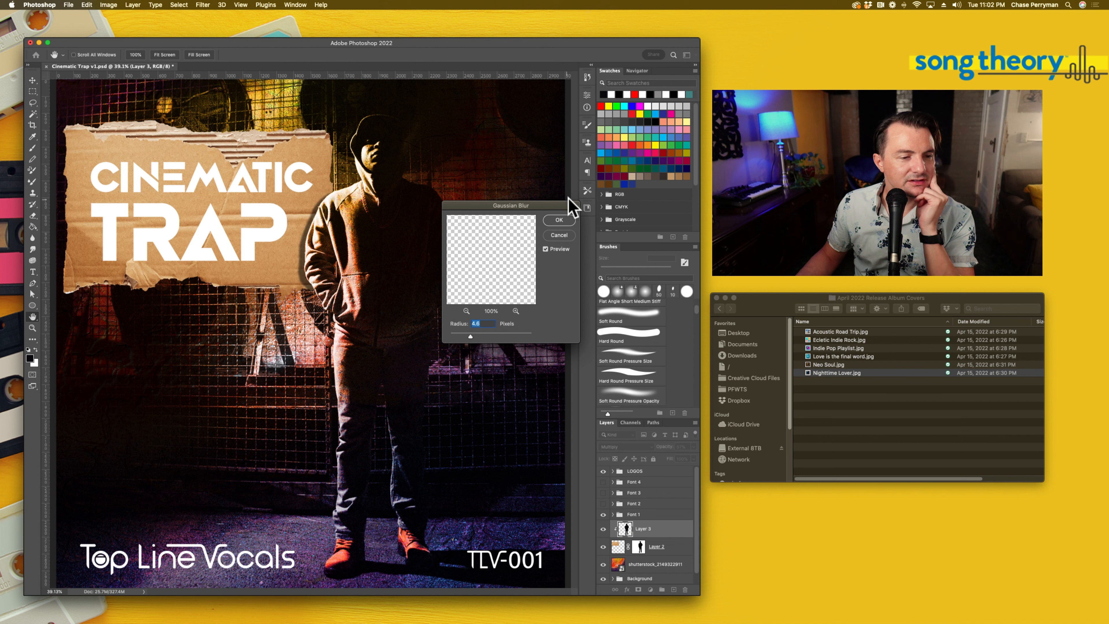
left_click(558, 220)
- Try Color Burn and Linear Burn as the shadow layer's blend mode and return it to Multiply
left_click(610, 447)
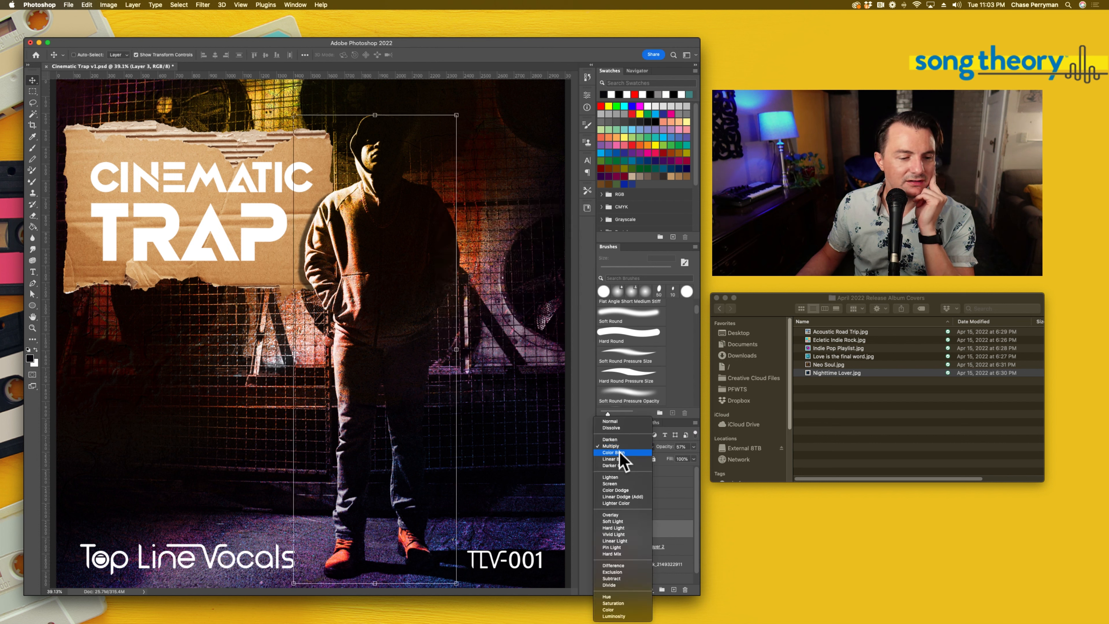
left_click(625, 457)
left_click(645, 450)
left_click(638, 453)
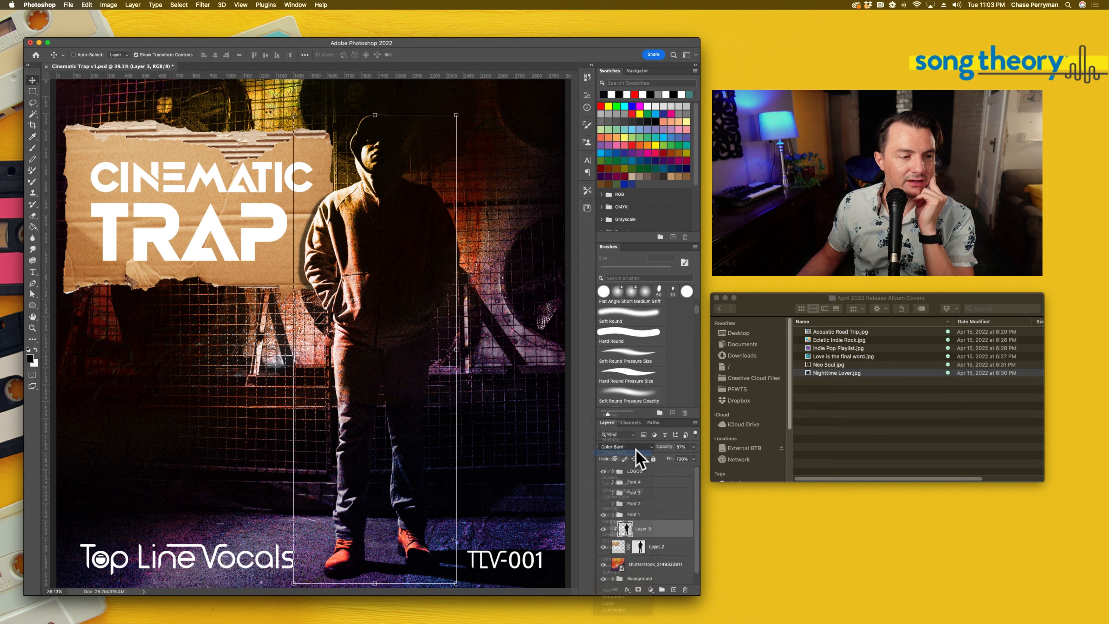
left_click(645, 448)
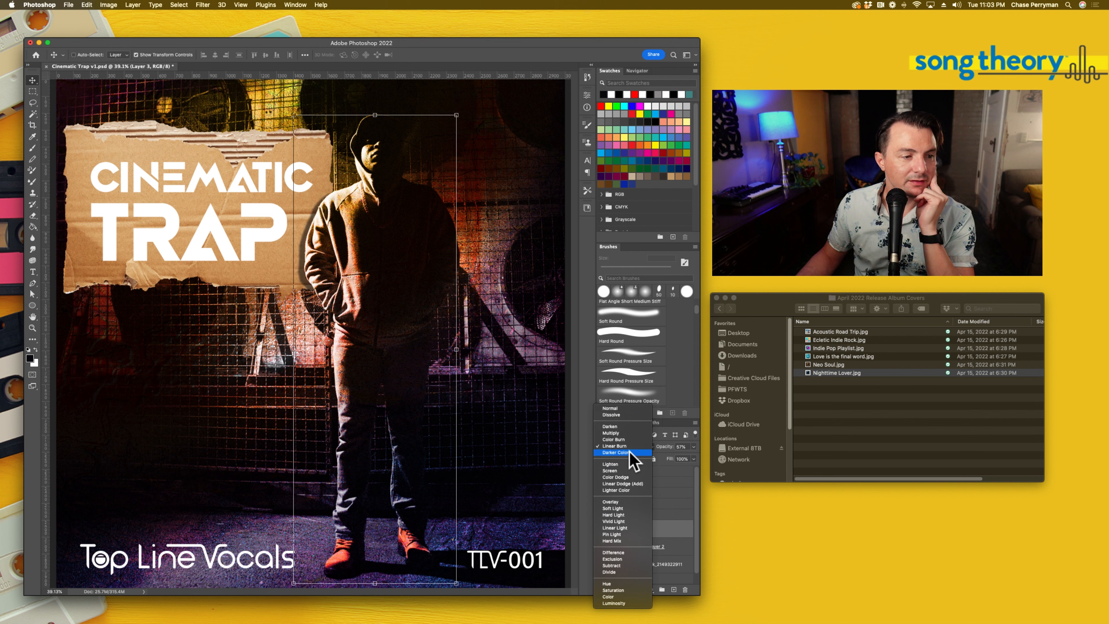
left_click(616, 433)
- Fill the shadow shape with a brown sampled from the cardboard beside the title and lower the layer's opacity to 23%
key("super")
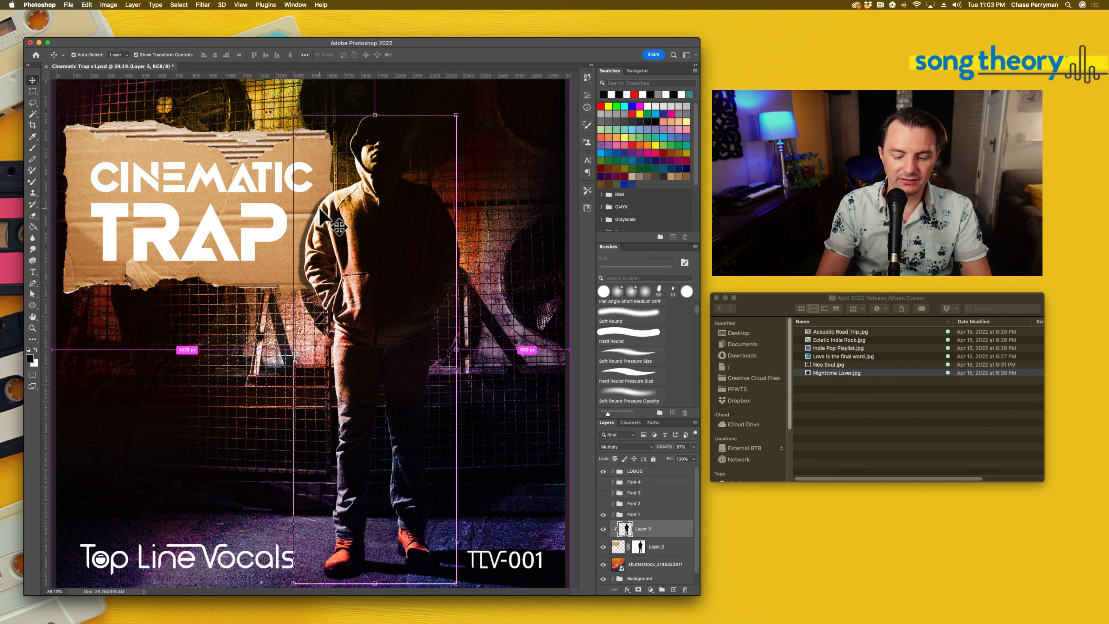
scroll(321, 214, "up", 5)
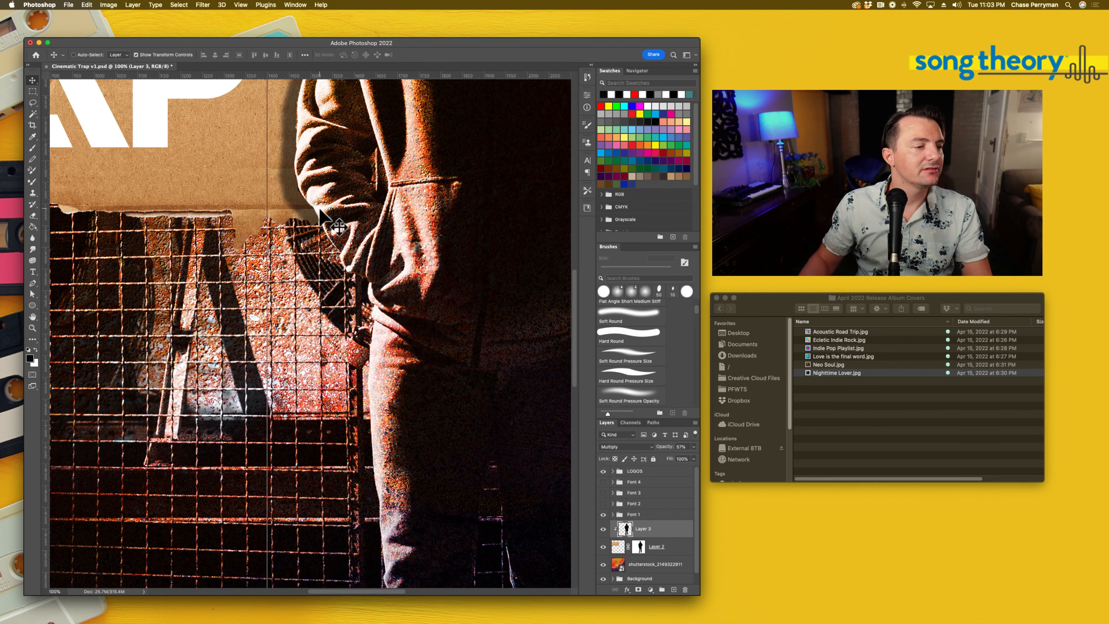
left_click_drag(222, 194, 319, 411)
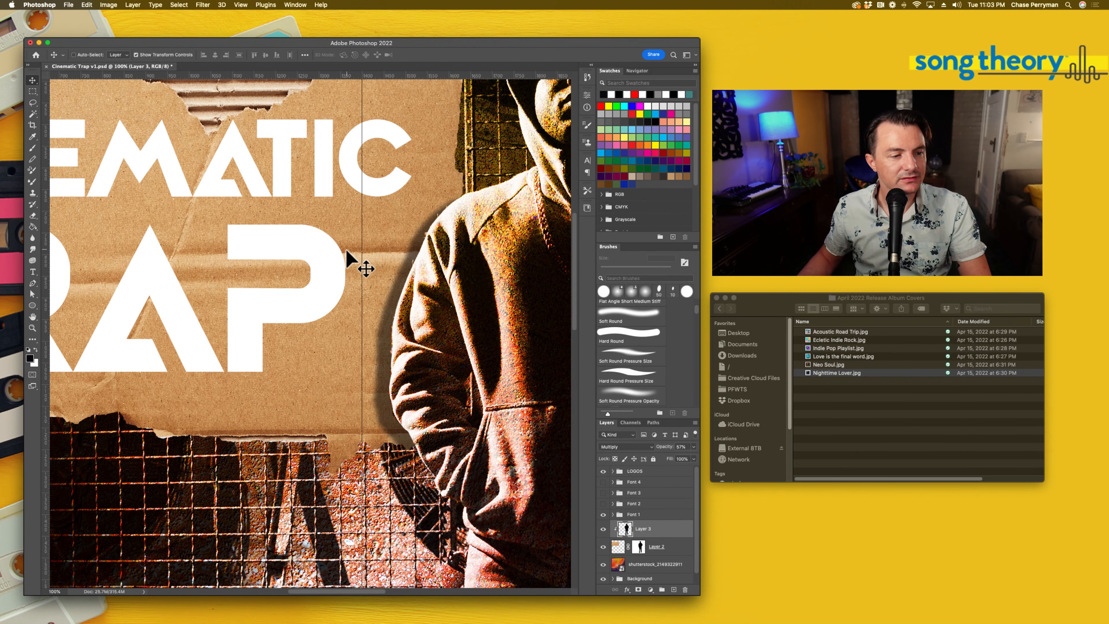
key("i")
scroll(353, 300, "up", 2)
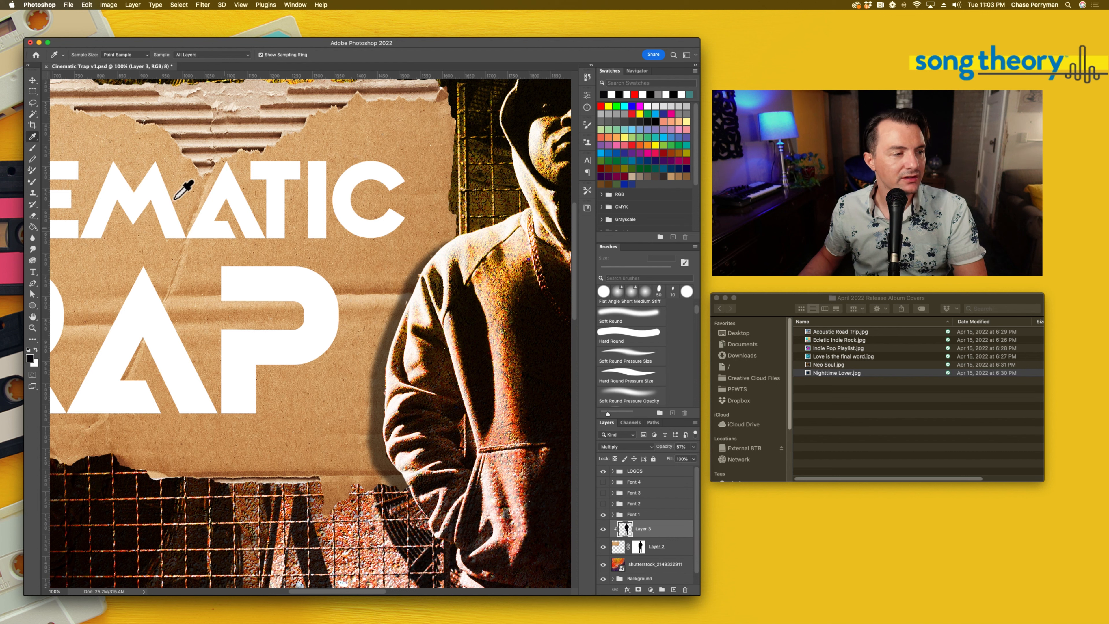
left_click(347, 294)
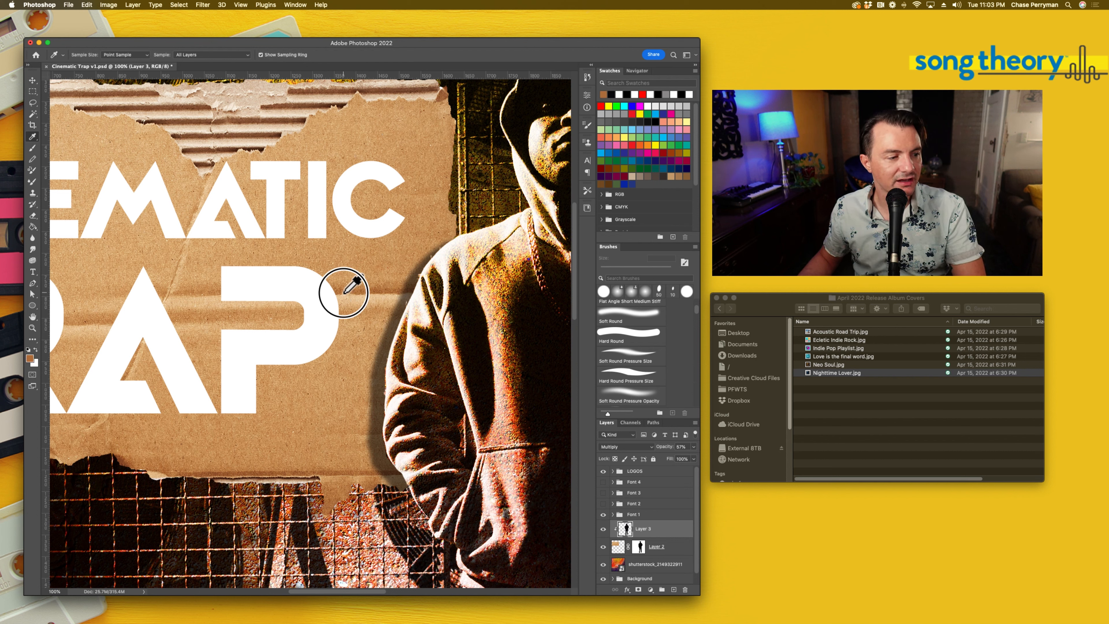
left_click(625, 528, "super")
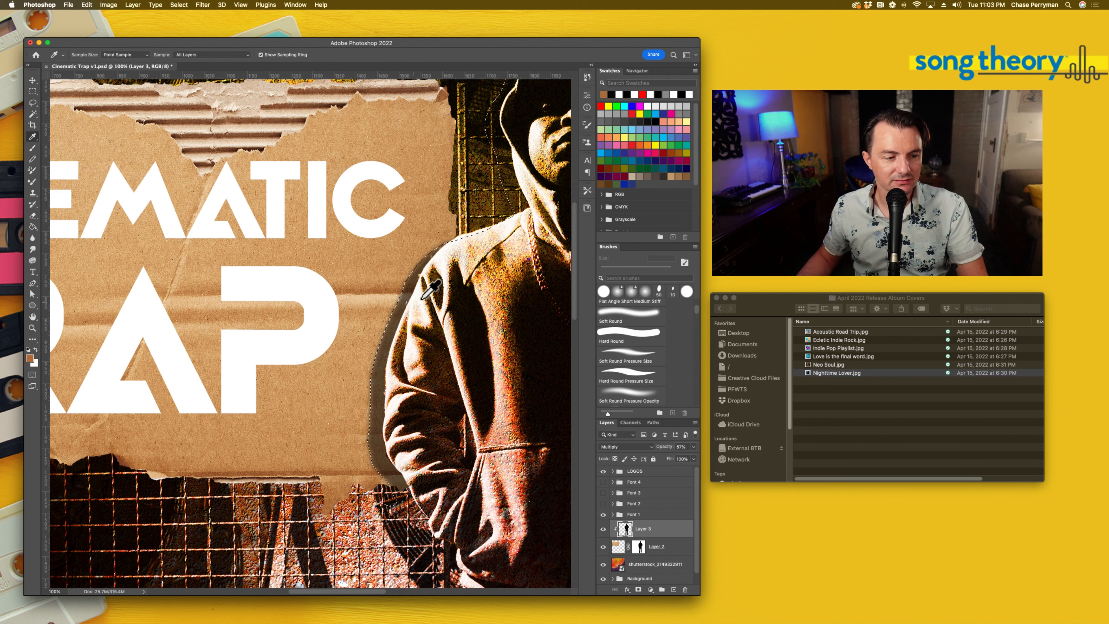
key("g")
left_click(419, 364)
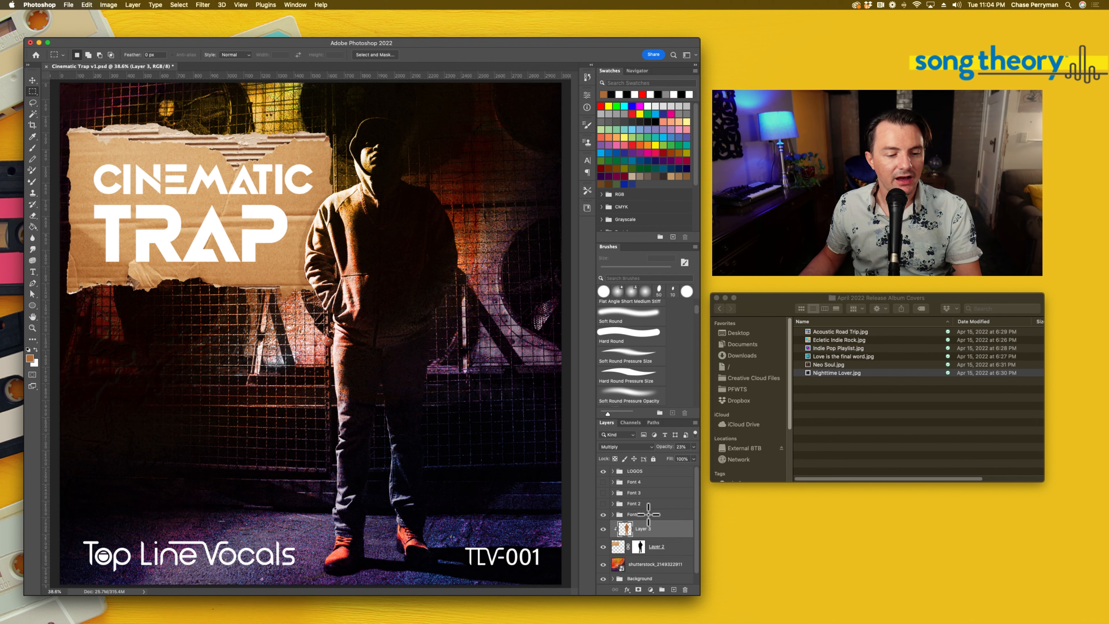
- Convert the cardboard and its clipped shadow layer into one smart object and move it below the shutterstock texture layer
left_click(610, 547)
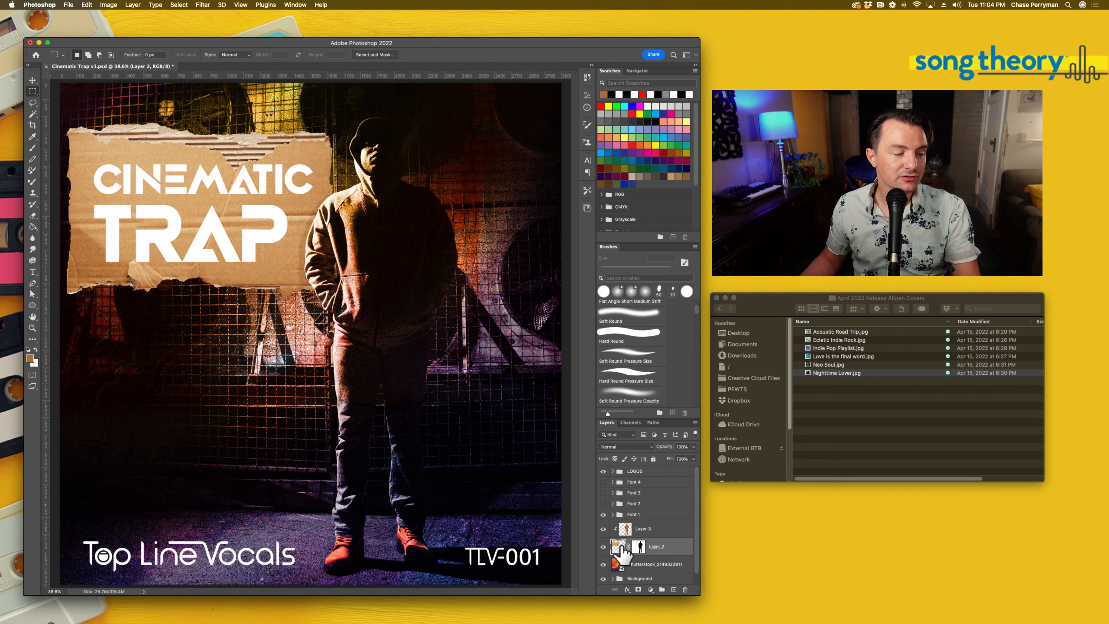
left_click(627, 527, "shift")
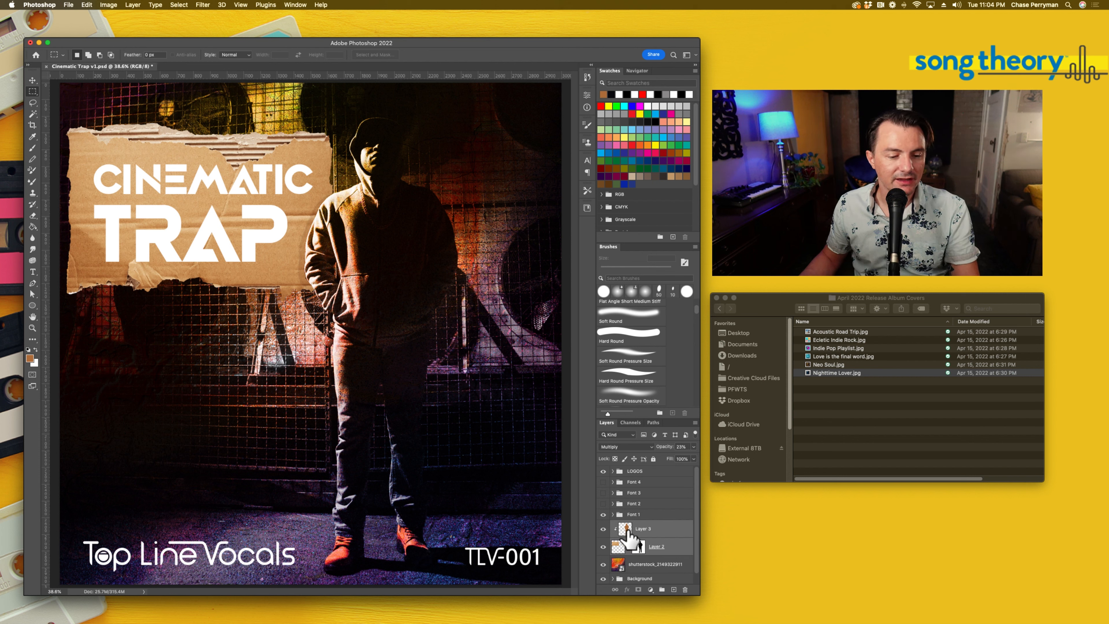
right_click(640, 533)
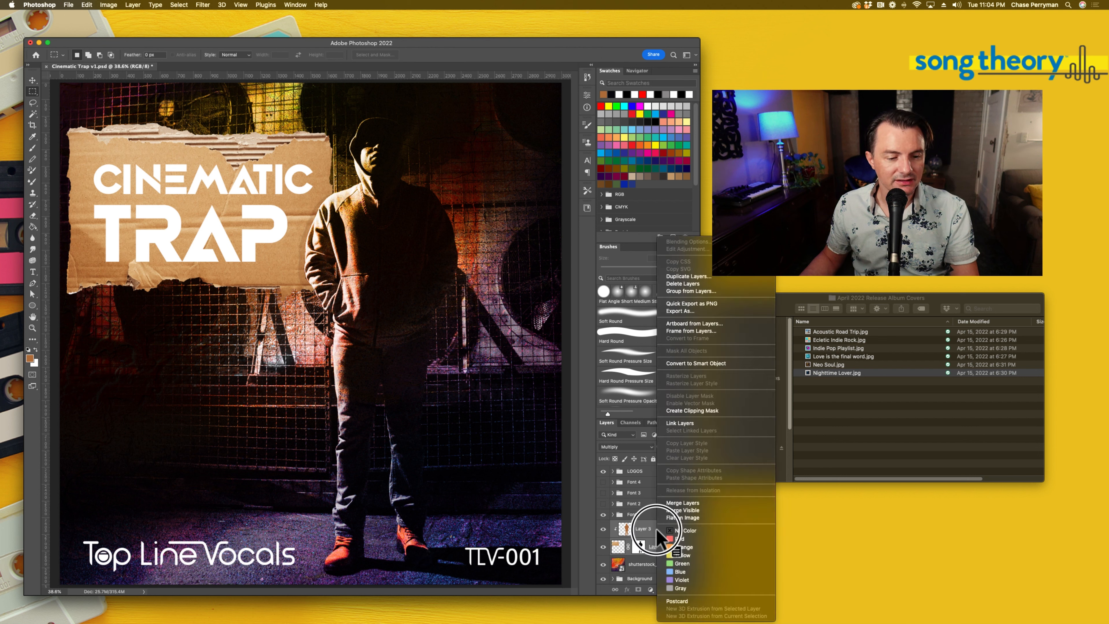
left_click(704, 363)
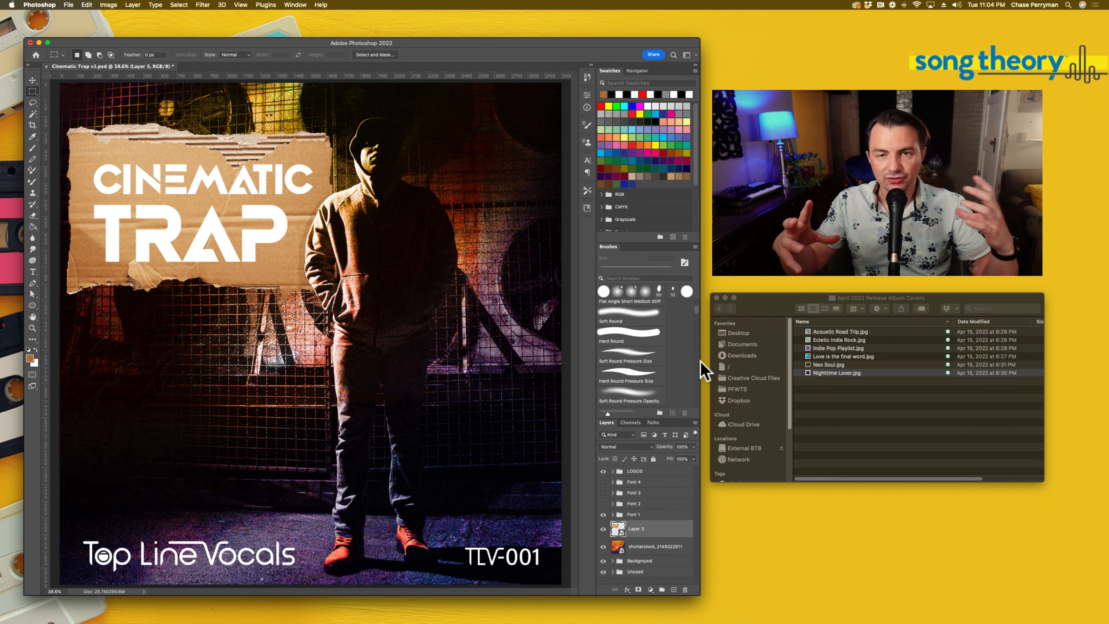
left_click_drag(619, 537, 617, 551)
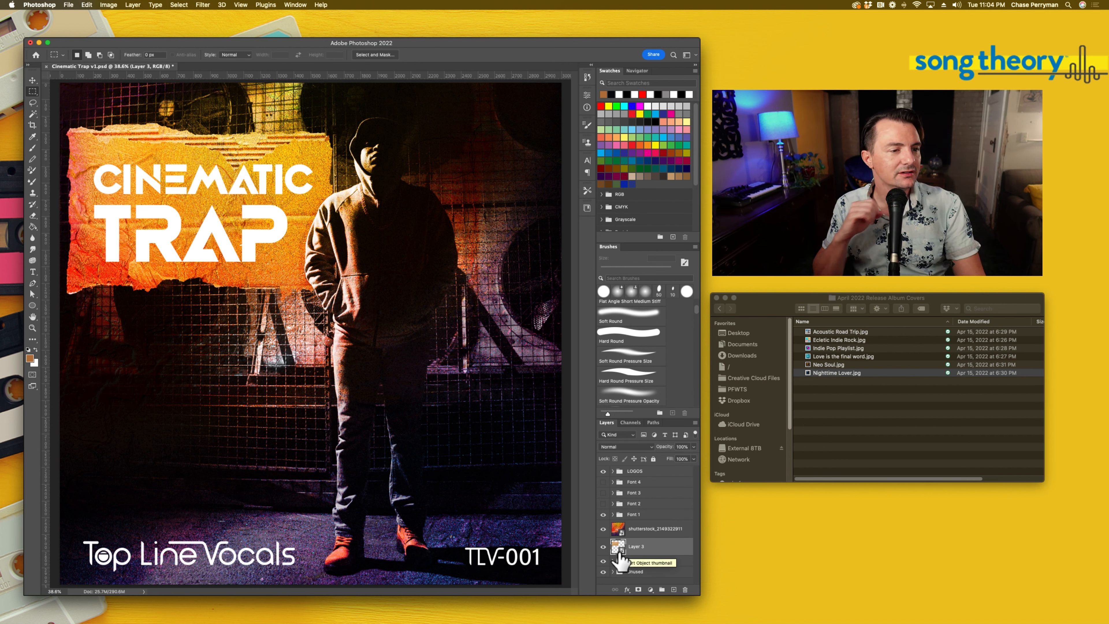
mouse_move(622, 559)
left_mouse_down()
mouse_move(623, 520)
mouse_move(620, 561)
left_mouse_up()
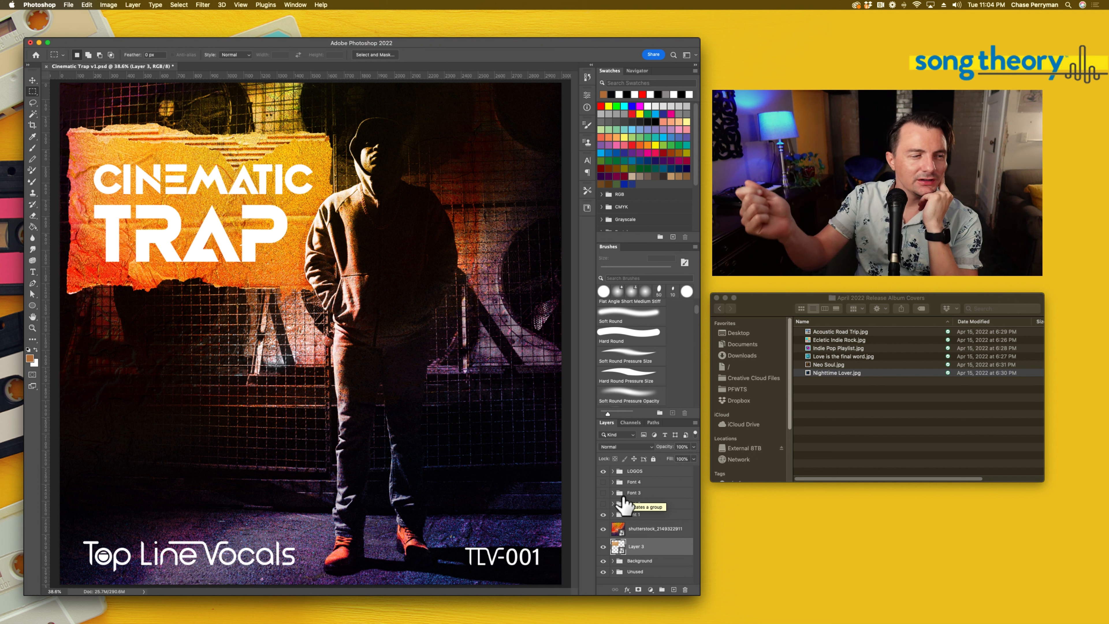
- Expand the Font 1 group and change the color of both title text layers to black (000000)
left_click(612, 514)
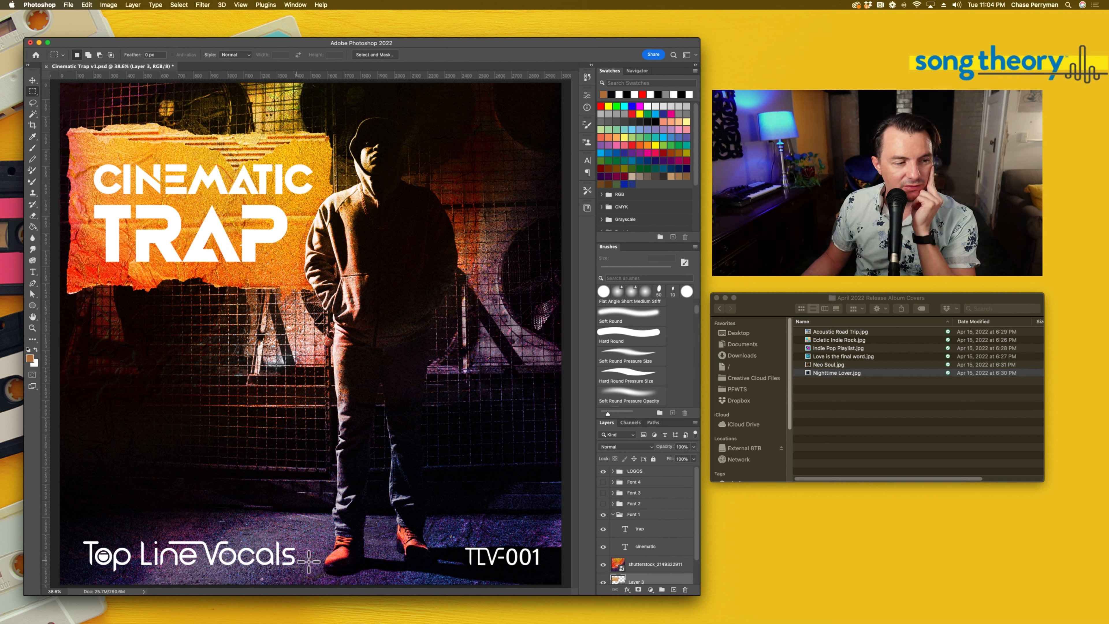
left_click(646, 546)
left_click(643, 528, "shift")
left_click(636, 304)
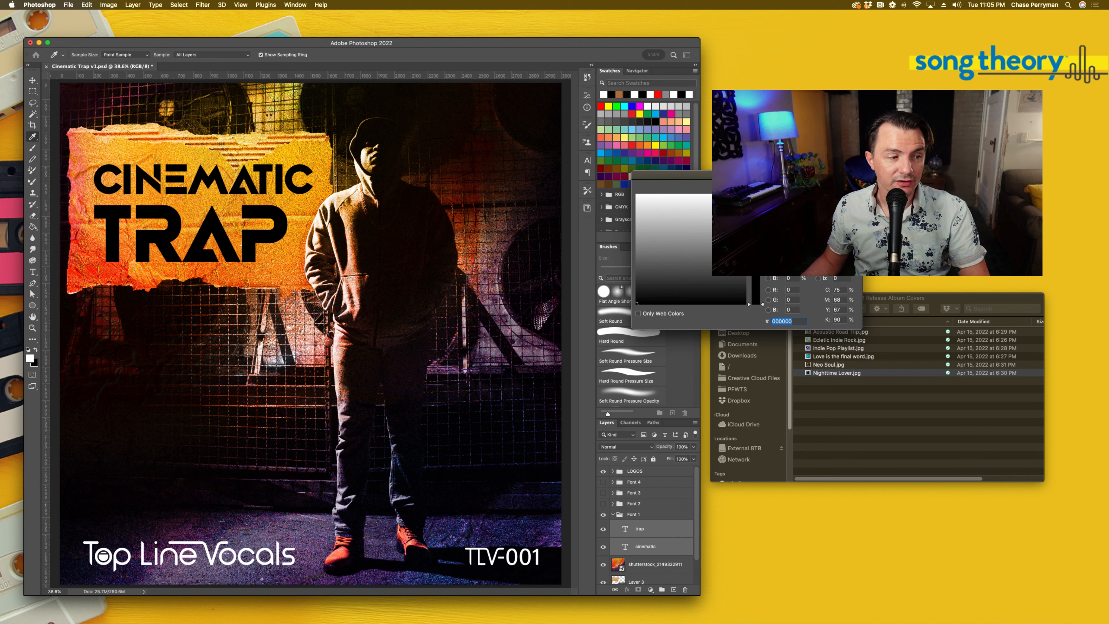
key("Return")
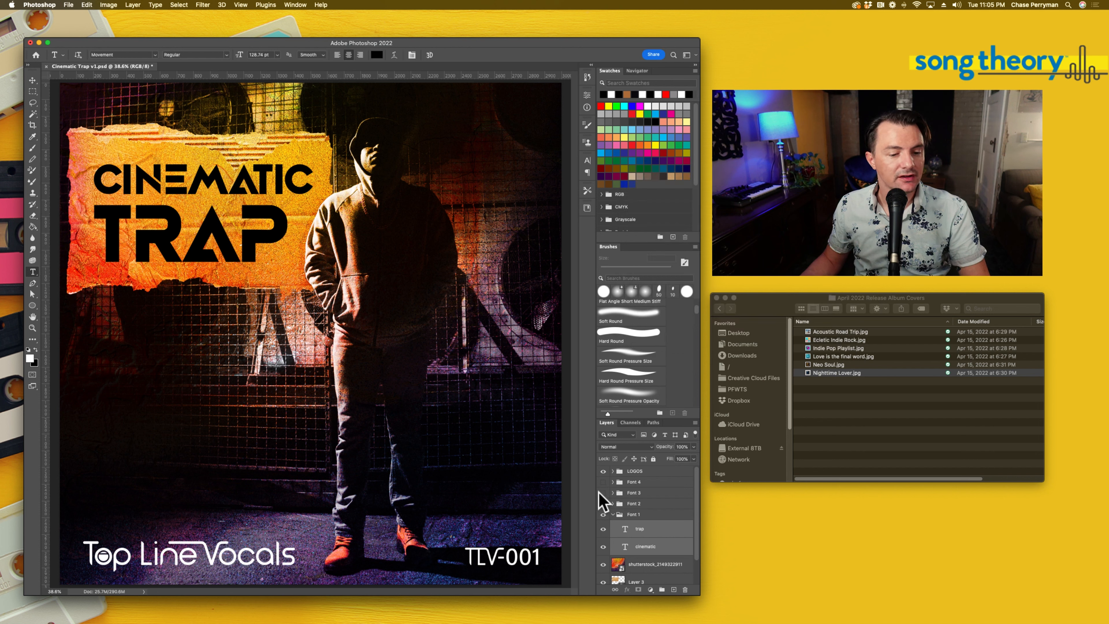
left_click(638, 530, "super")
left_click(624, 545, "super")
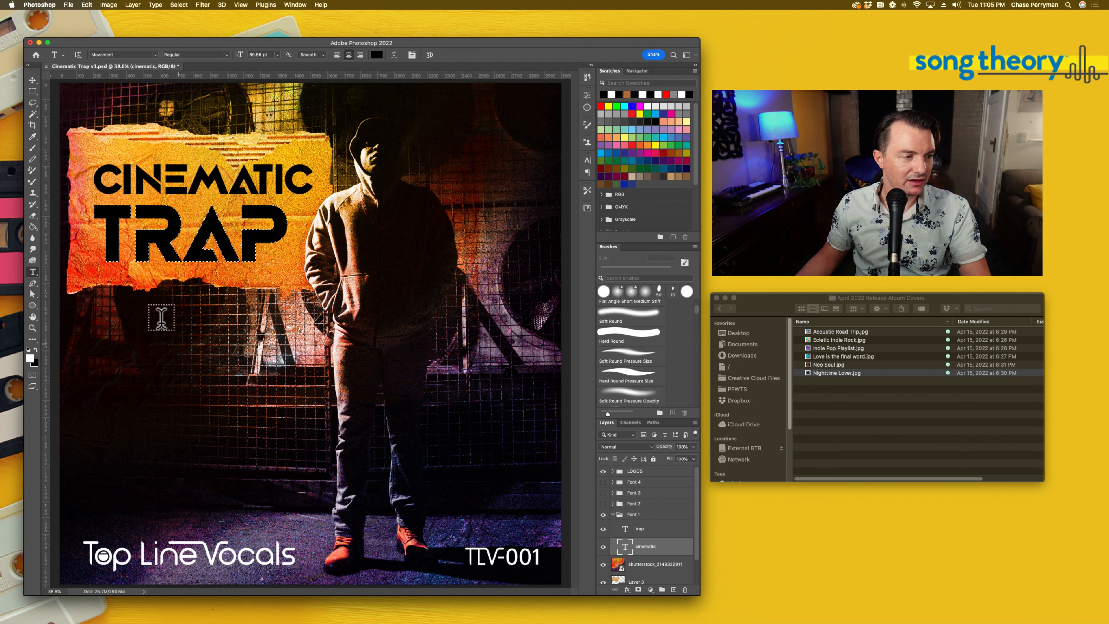
left_click(33, 90)
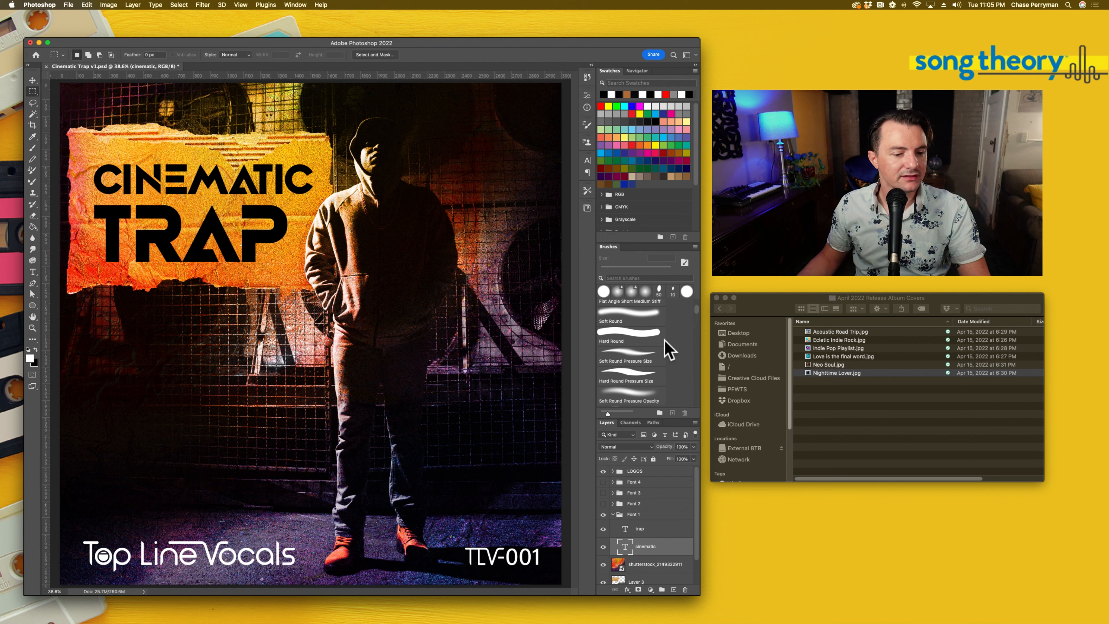
- Load the TRAP text's outline as a selection, hide its text layer and add an empty layer above it
left_click(635, 529)
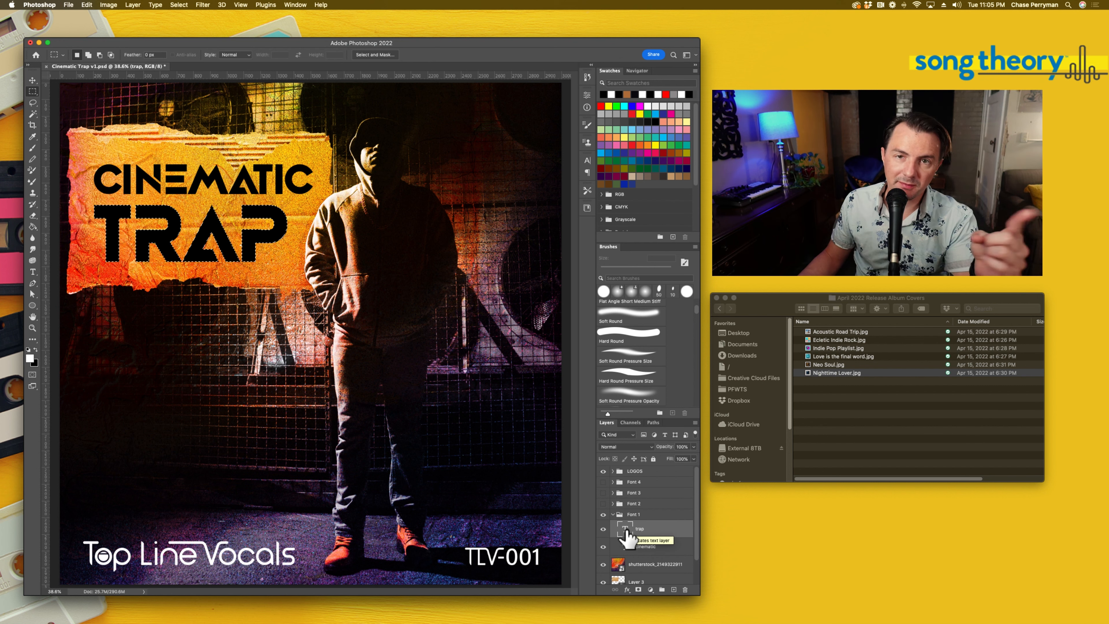
left_click(603, 529)
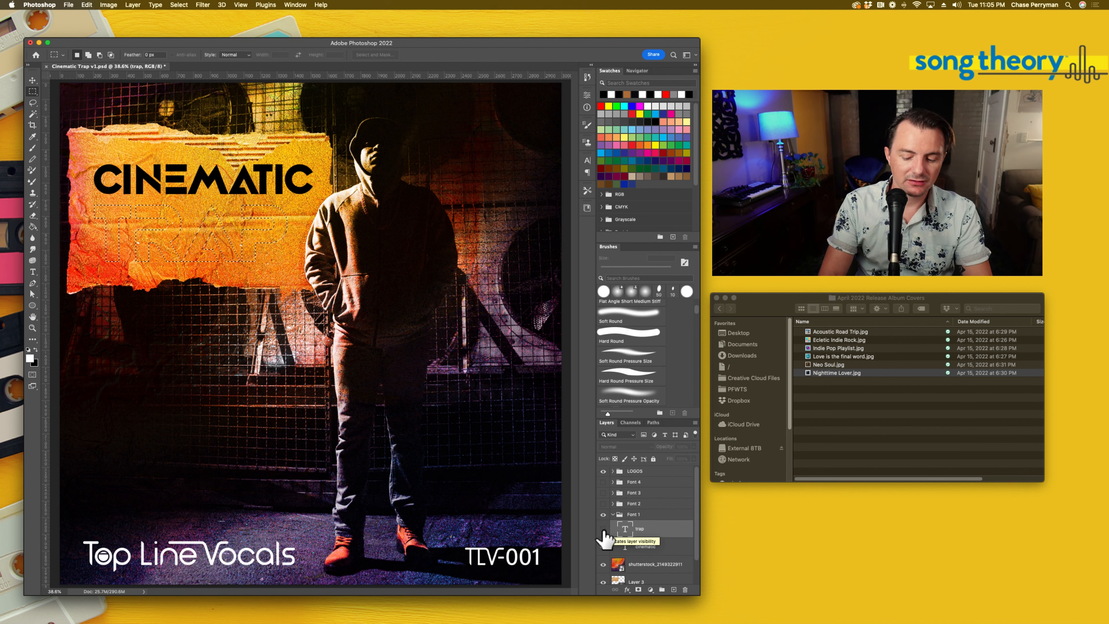
key("super+1")
left_click(673, 589)
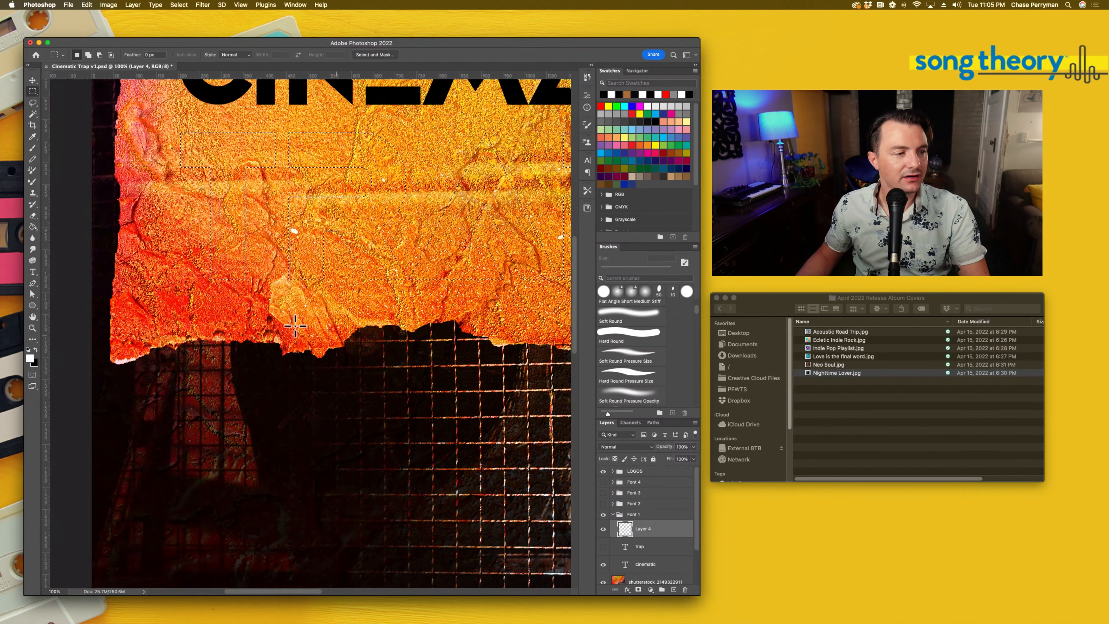
- Hide the shutterstock texture layer and swap the drawing colors so black is the foreground
scroll(295, 325, "up", 3)
scroll(295, 326, "right", 2)
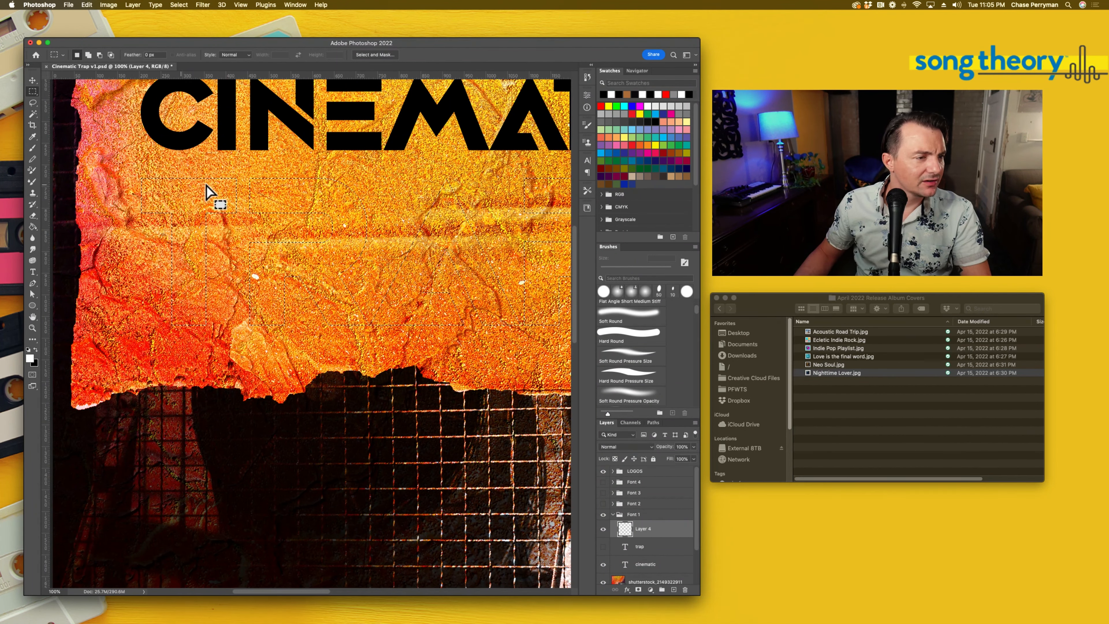
scroll(638, 560, "down", 2)
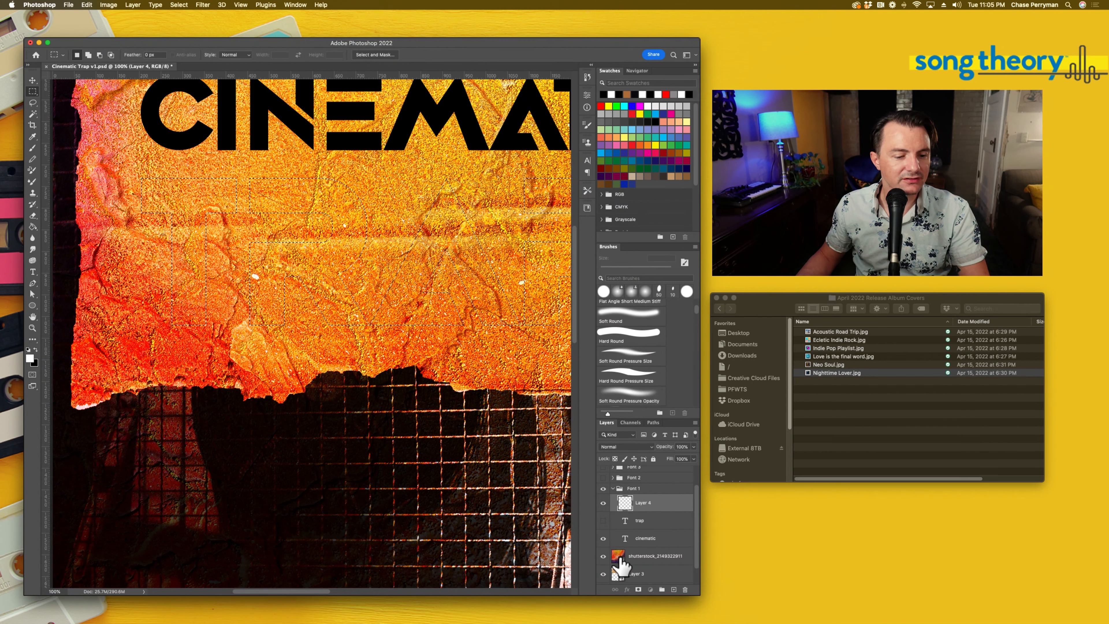
left_click(613, 557)
left_click(603, 556)
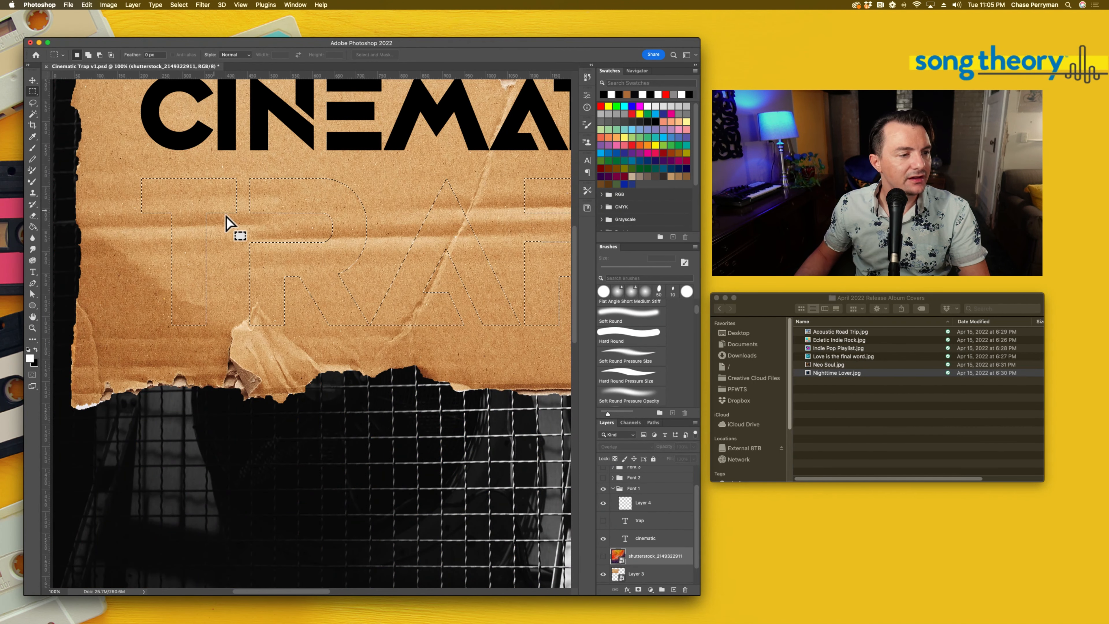
left_click(35, 349)
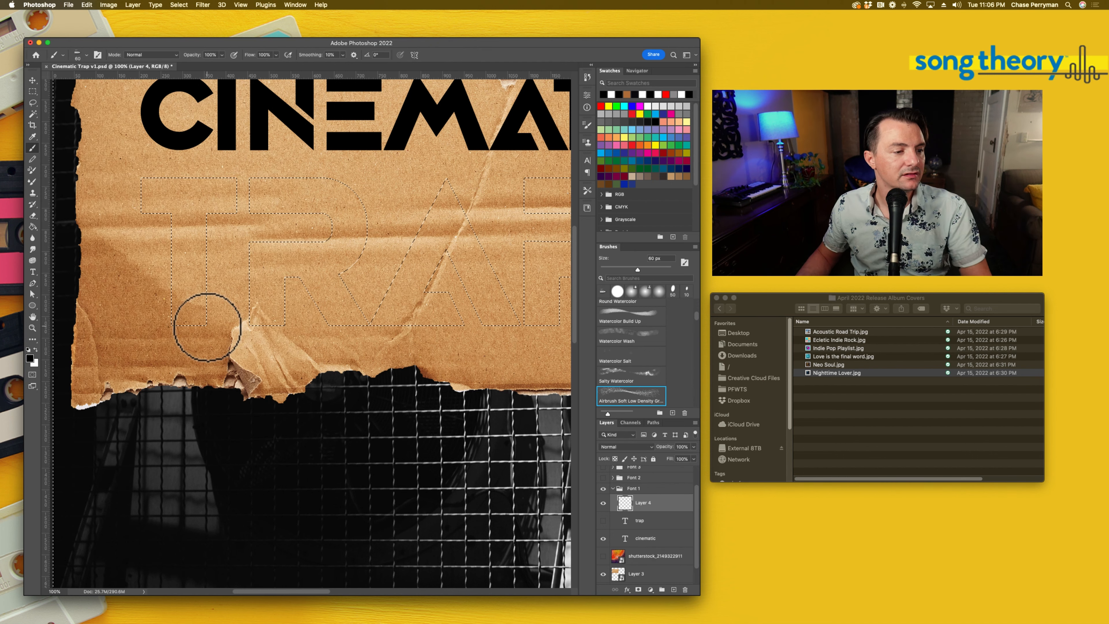
- Spray black grain around the outside edges of the letter T with the Airbrush Soft Low Density brush at 60 to 70 px
mouse_move(208, 326)
left_mouse_down()
mouse_move(208, 289)
mouse_move(203, 307)
left_mouse_up()
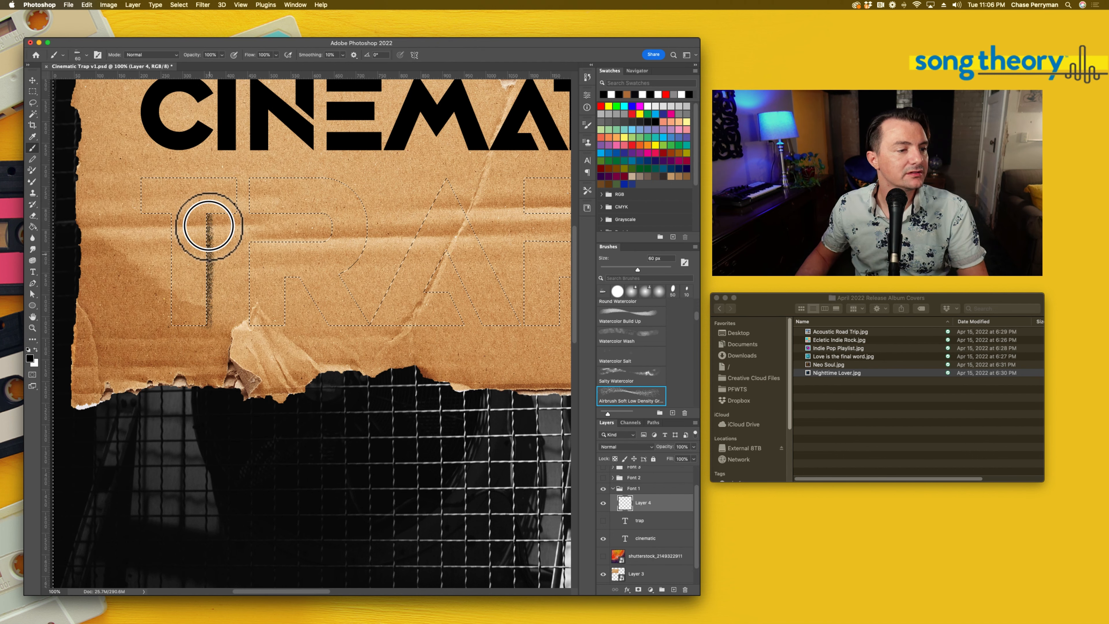
mouse_move(237, 210)
left_mouse_down()
mouse_move(184, 182)
mouse_move(143, 183)
mouse_move(143, 205)
mouse_move(169, 217)
mouse_move(211, 176)
left_mouse_up()
key("bracketright")
key("bracketright")
key("bracketright")
key("bracketright")
key("bracketright")
key("bracketright")
key("bracketleft")
key("bracketleft")
key("bracketleft")
key("bracketleft")
key("bracketleft")
key("super+equal")
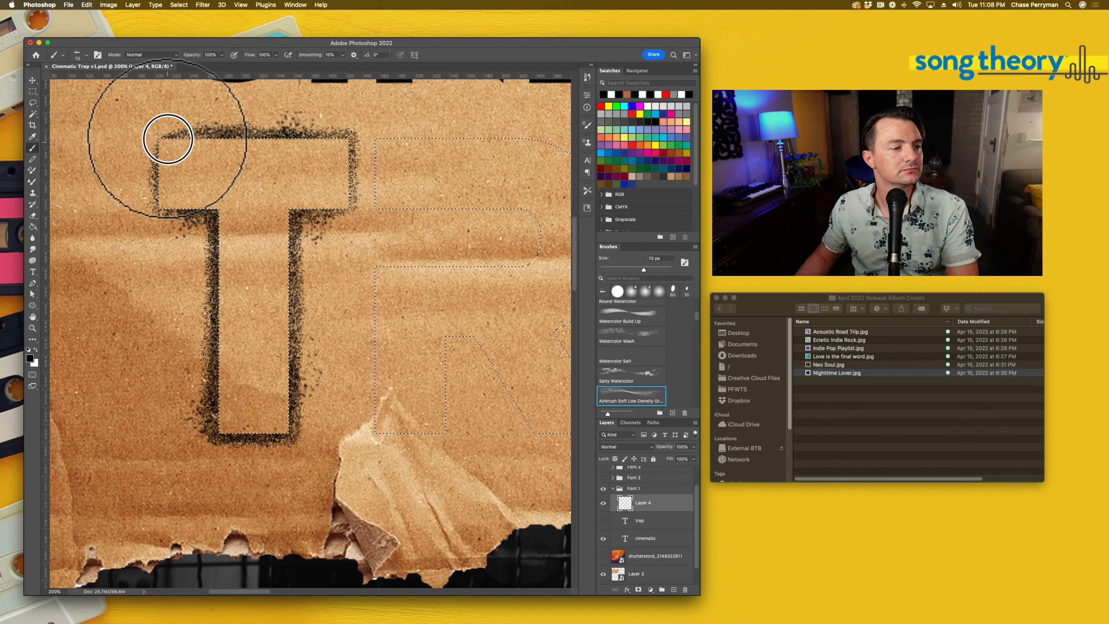
mouse_move(227, 272)
left_mouse_down()
mouse_move(151, 138)
mouse_move(159, 157)
mouse_move(355, 138)
mouse_move(295, 416)
left_mouse_up()
- Show the shutterstock texture layer again and rename the sprayed T layer to Outside
left_click(603, 555)
key("super+0")
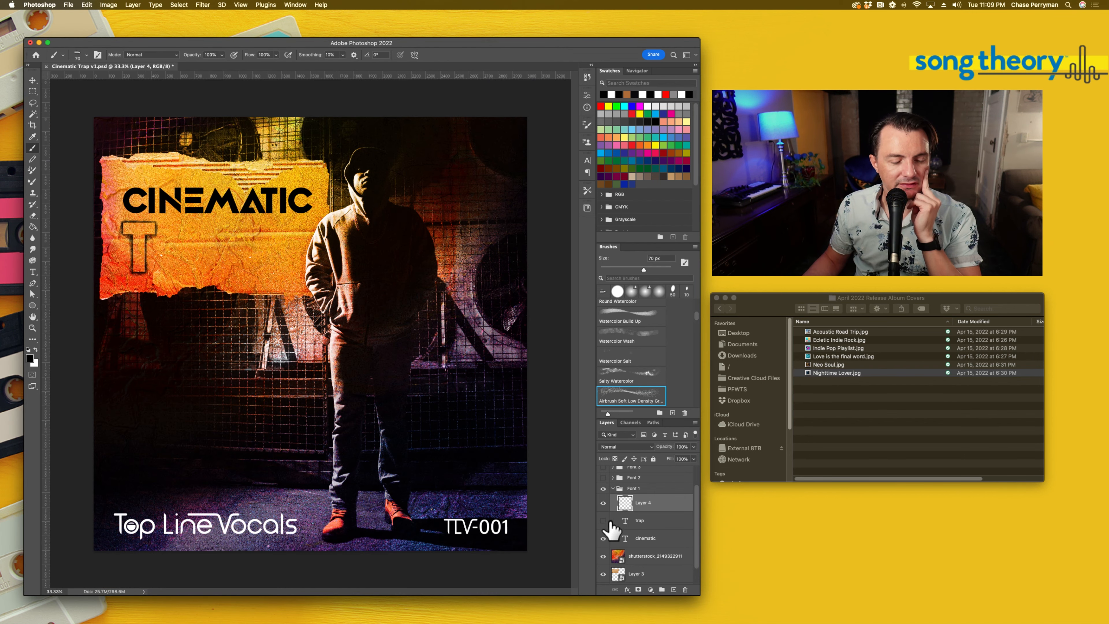
double_click(643, 503)
type("Outside")
key("Return")
- Add a new layer named Inside above Outside and load the TRAP text's outline as a selection
left_click(674, 589)
double_click(646, 502)
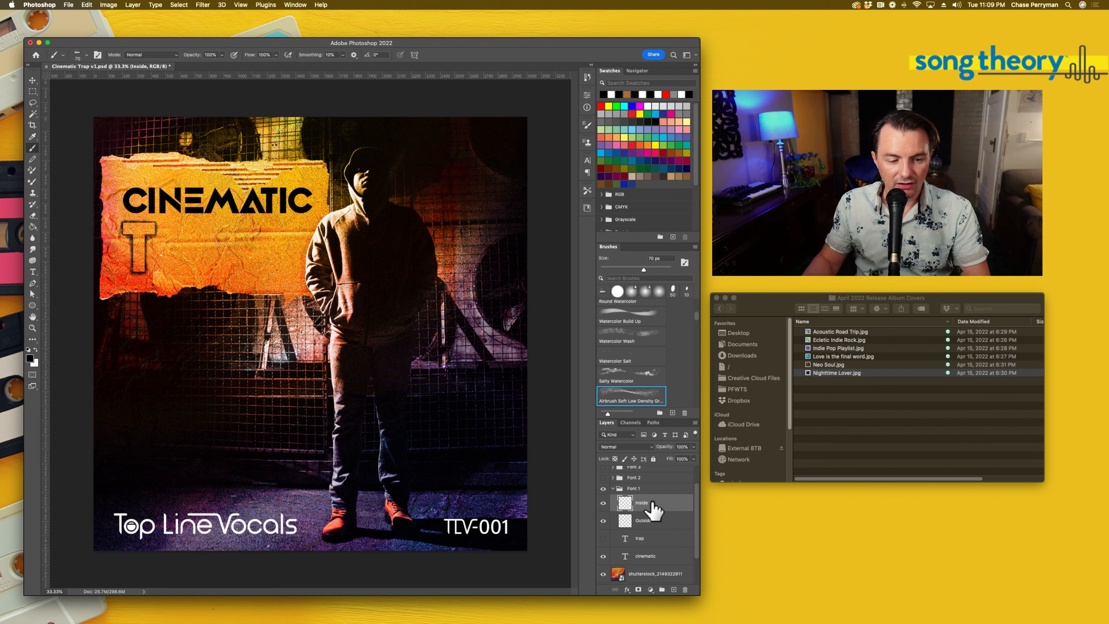
type("Inside")
key("Return")
left_click(630, 542, "super")
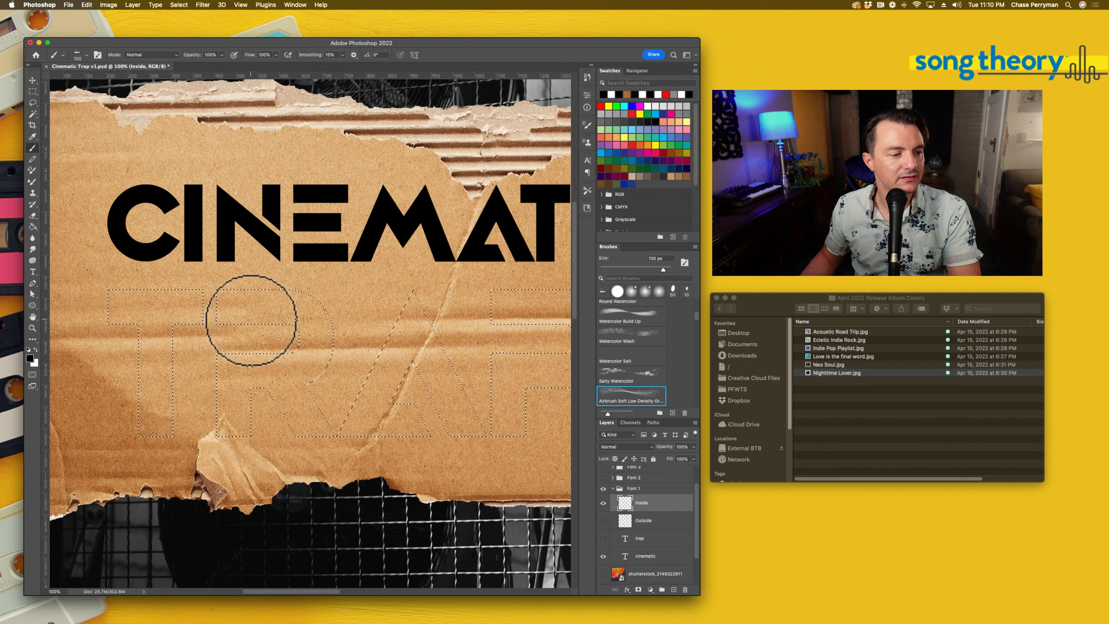
- Spray black grain inside the letter R on the Inside layer, varying the brush size up to 200 px, and deselect
mouse_move(250, 319)
left_mouse_down()
mouse_move(303, 325)
mouse_move(298, 418)
mouse_move(256, 374)
mouse_move(235, 405)
mouse_move(310, 343)
mouse_move(269, 293)
mouse_move(214, 309)
mouse_move(219, 320)
mouse_move(247, 290)
mouse_move(325, 313)
mouse_move(330, 365)
mouse_move(299, 388)
mouse_move(322, 417)
mouse_move(295, 432)
mouse_move(269, 385)
mouse_move(253, 387)
mouse_move(233, 438)
mouse_move(210, 372)
mouse_move(283, 356)
mouse_move(223, 371)
mouse_move(227, 426)
mouse_move(263, 360)
mouse_move(326, 324)
mouse_move(317, 434)
left_mouse_up()
key("bracketleft")
key("bracketleft")
key("bracketleft")
key("bracketleft")
key("bracketleft")
key("bracketleft")
key("bracketleft")
key("bracketleft")
key("bracketleft")
key("bracketright")
key("bracketright")
key("bracketright")
key("bracketright")
key("bracketright")
key("bracketright")
key("bracketright")
key("bracketright")
key("bracketright")
key("bracketright")
mouse_move(297, 386)
left_mouse_down()
mouse_move(278, 320)
mouse_move(245, 313)
mouse_move(288, 323)
left_mouse_up()
key("super+minus")
key("super+minus")
key("super+minus")
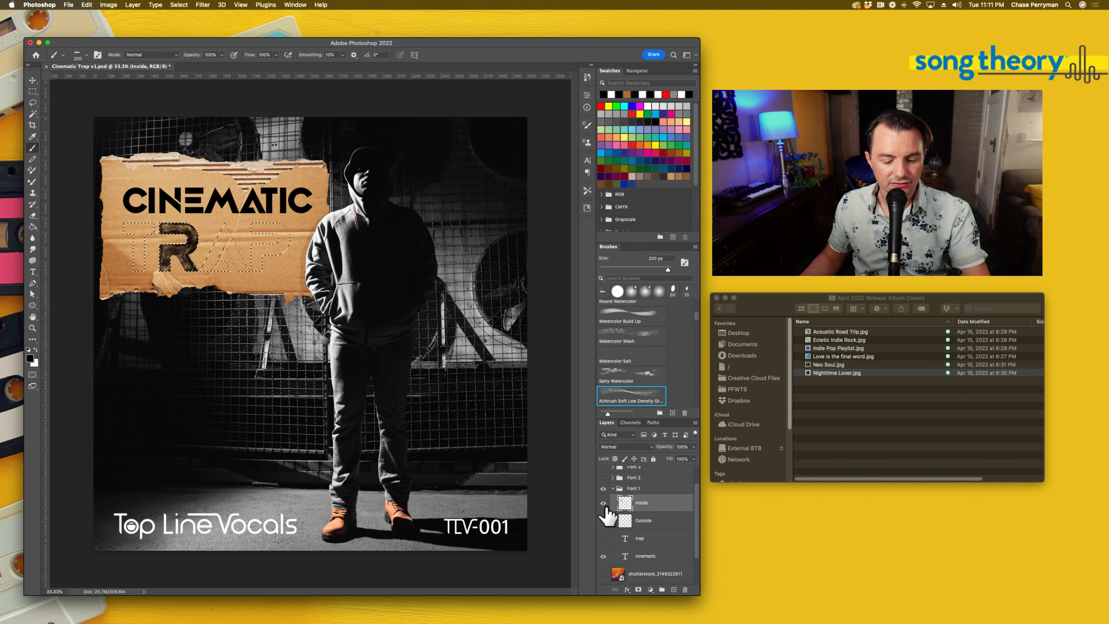
key("super+d")
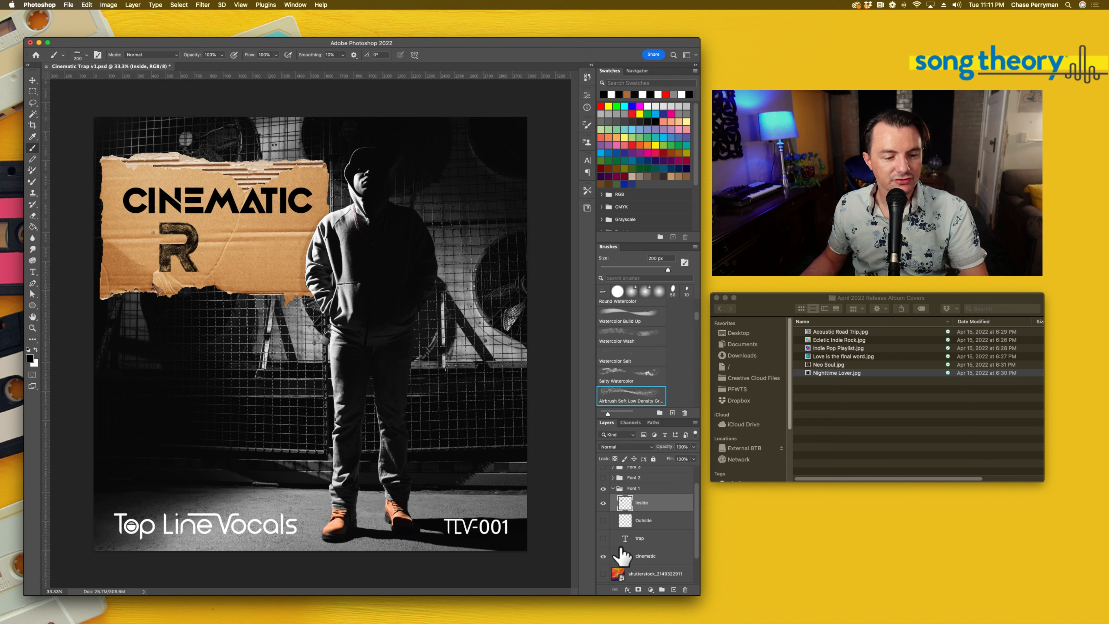
- Show the shutterstock texture and Outside layers again to view the sprayed T and R together
left_click(603, 556)
left_click(603, 573)
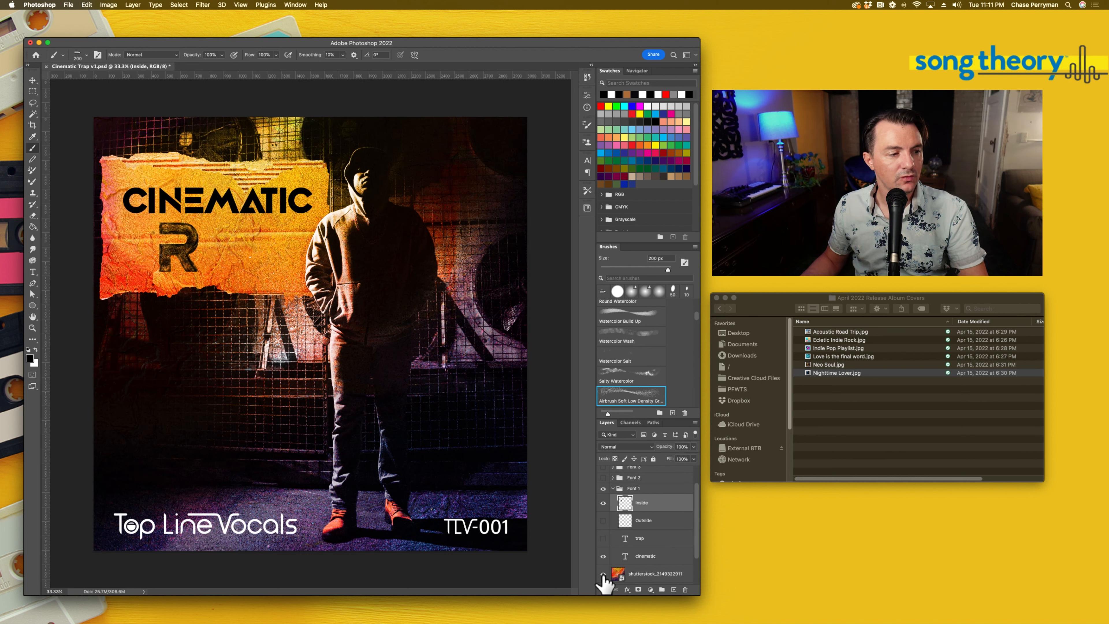
left_click(604, 528)
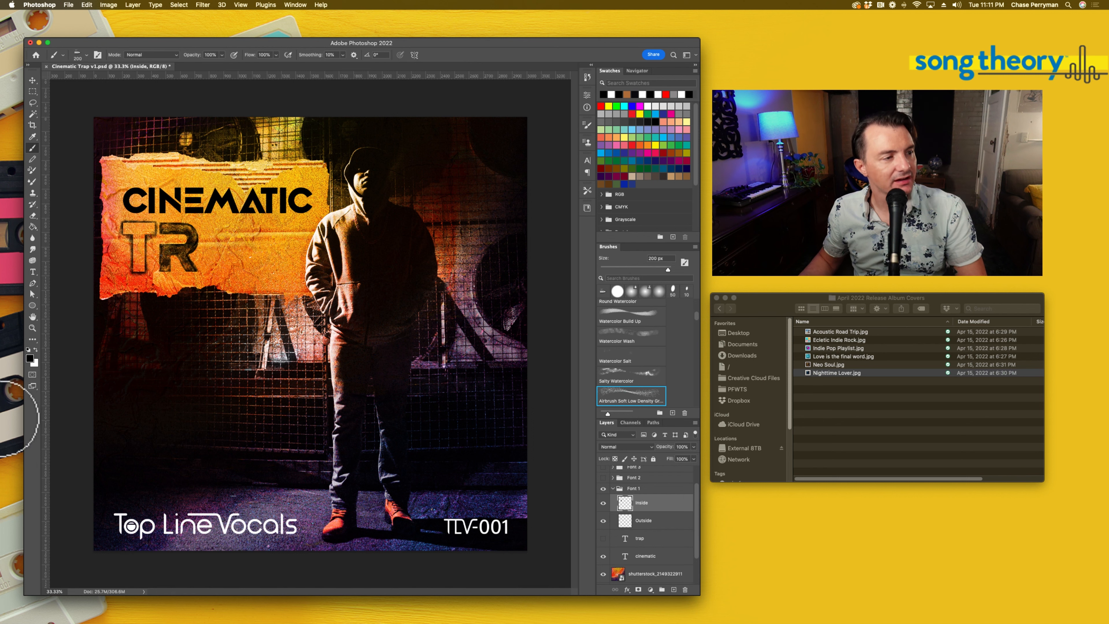
left_click(33, 79)
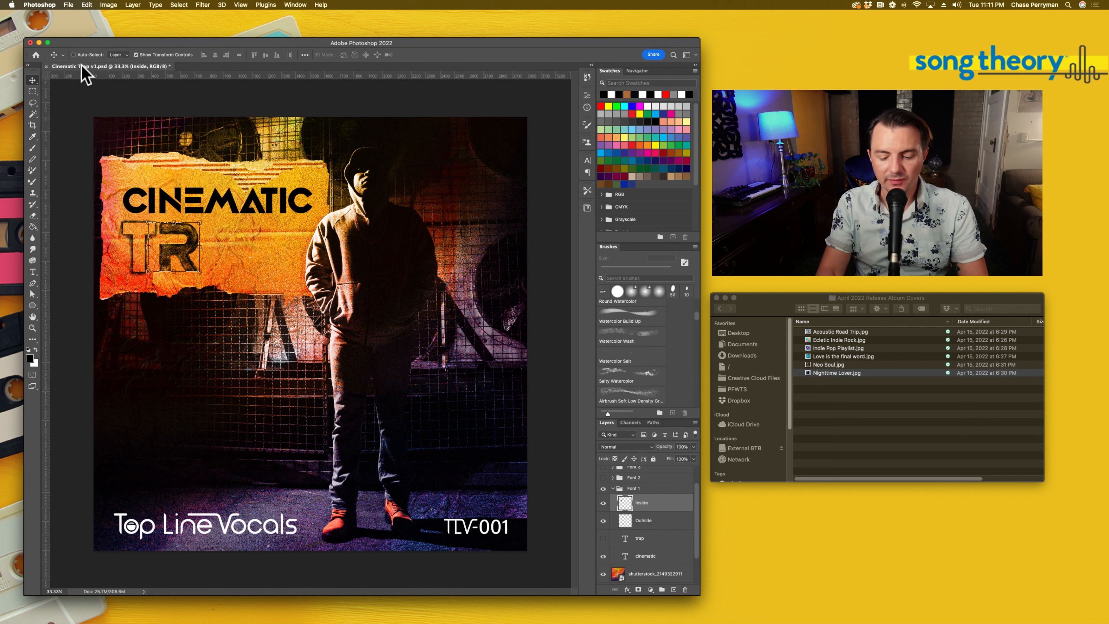
key("super+minus")
key("super+minus")
key("super+minus")
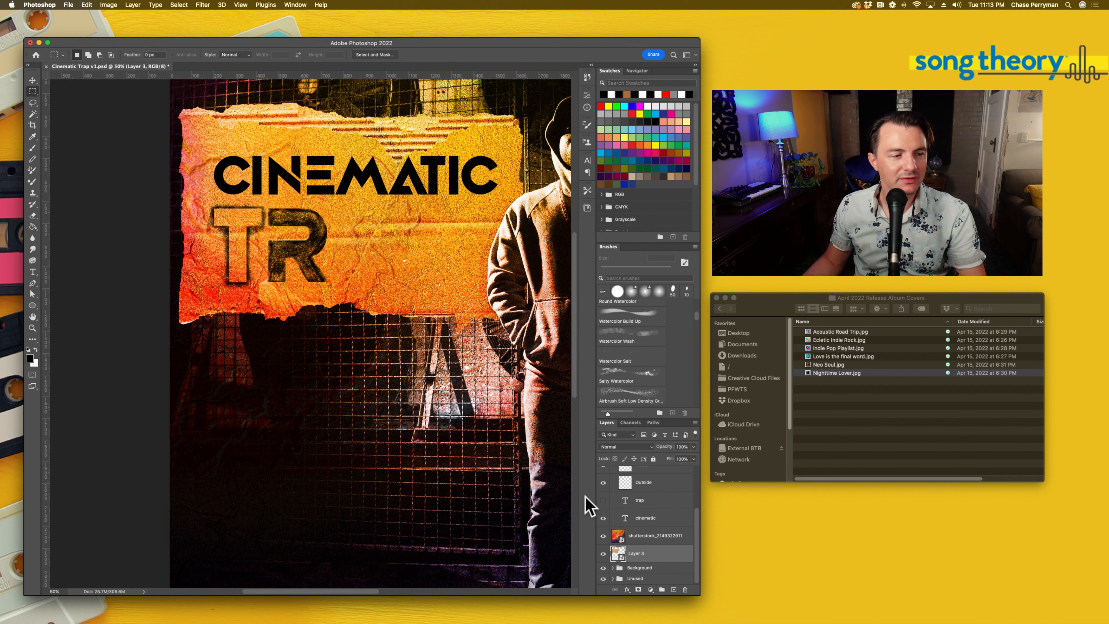
- Hide the shutterstock texture layer and add a new layer named Stroke in the Font 1 group
left_click(603, 536)
scroll(629, 510, "up", 2)
left_click(646, 507)
left_click(674, 588)
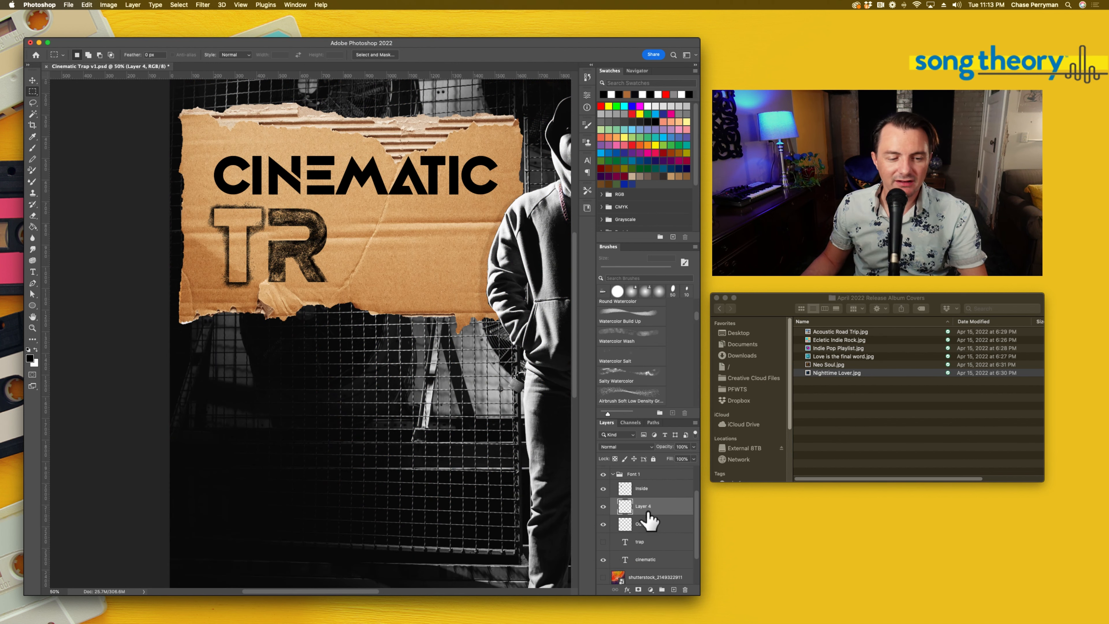
double_click(647, 507)
type("Stroke")
key("Return")
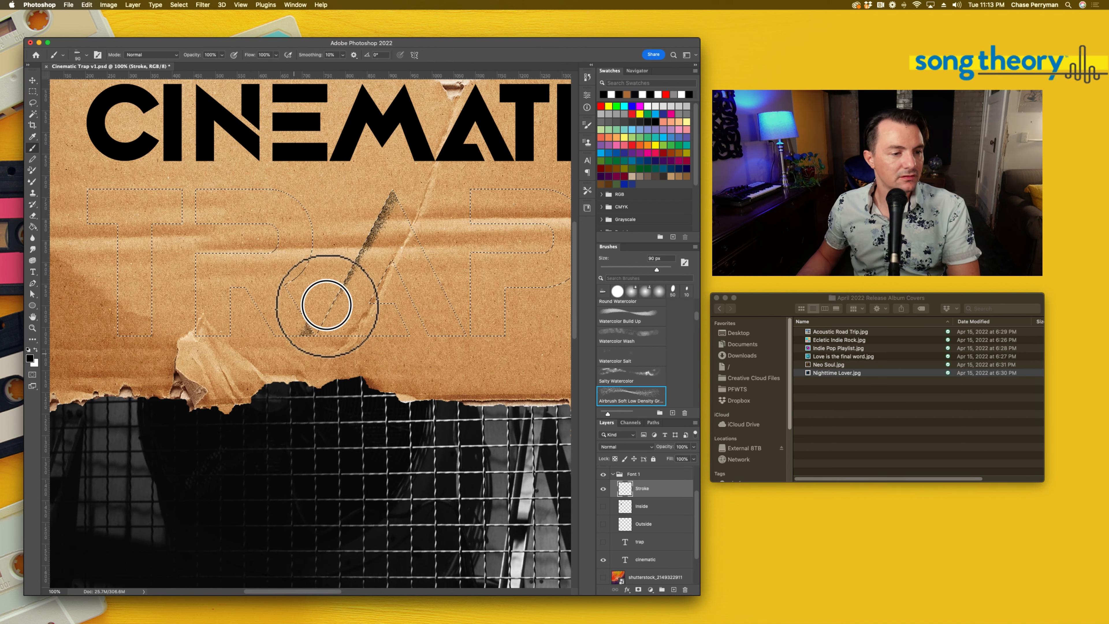
- Spray black grain along the inner edges of the letter A with the brush at 90 and 70 px, and deselect
mouse_move(322, 292)
left_mouse_down()
mouse_move(363, 248)
mouse_move(434, 287)
mouse_move(404, 213)
mouse_move(406, 340)
mouse_move(452, 336)
left_mouse_up()
key("bracketleft")
key("bracketleft")
mouse_move(406, 295)
left_mouse_down()
mouse_move(373, 302)
mouse_move(411, 334)
mouse_move(390, 247)
mouse_move(428, 321)
mouse_move(366, 305)
mouse_move(325, 339)
mouse_move(395, 212)
mouse_move(442, 295)
mouse_move(419, 334)
mouse_move(319, 326)
mouse_move(399, 219)
mouse_move(421, 251)
mouse_move(401, 271)
mouse_move(425, 320)
mouse_move(371, 300)
left_mouse_up()
key("super+d")
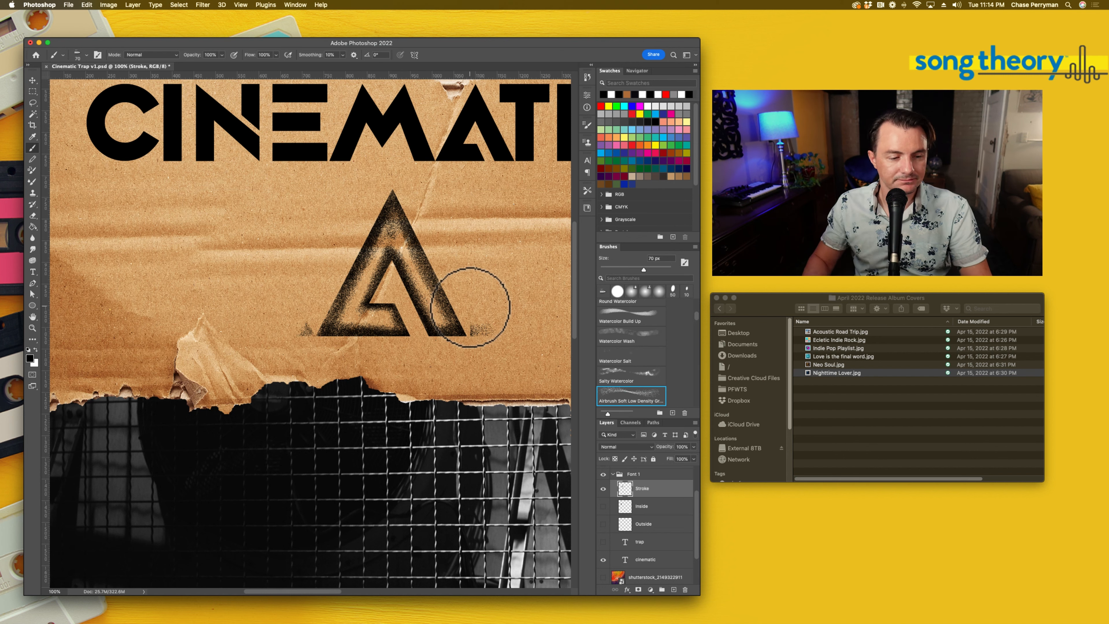
- Show the shutterstock texture, Inside and Outside layers again to compare the sprayed T, R and A
key("super+minus")
key("super+minus")
key("super+minus")
scroll(645, 524, "down", 2)
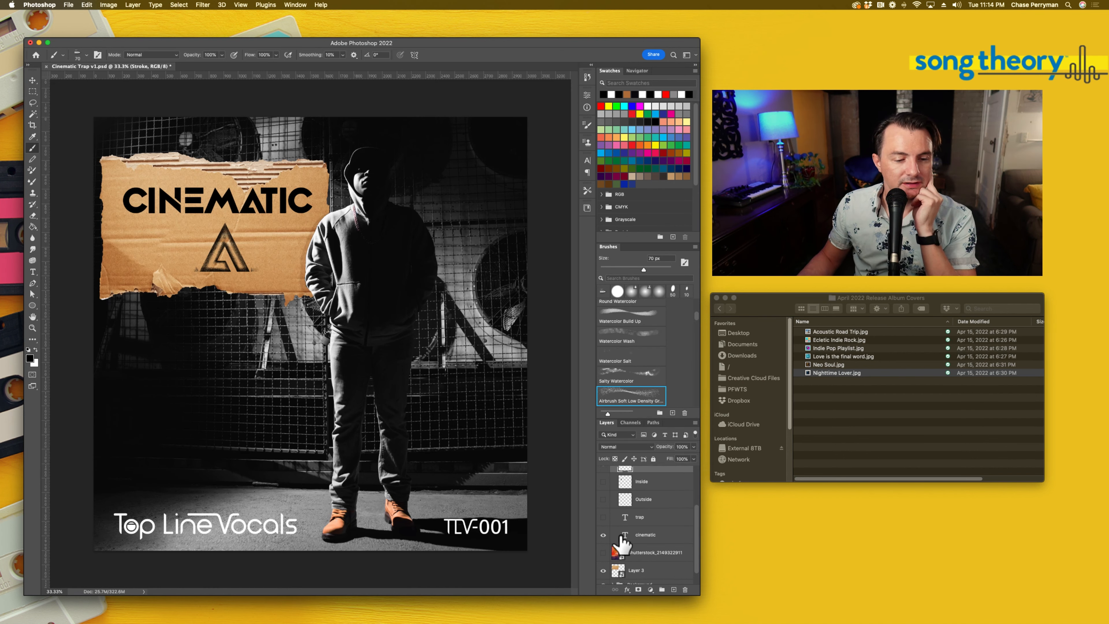
left_click(602, 535)
scroll(604, 542, "up", 2)
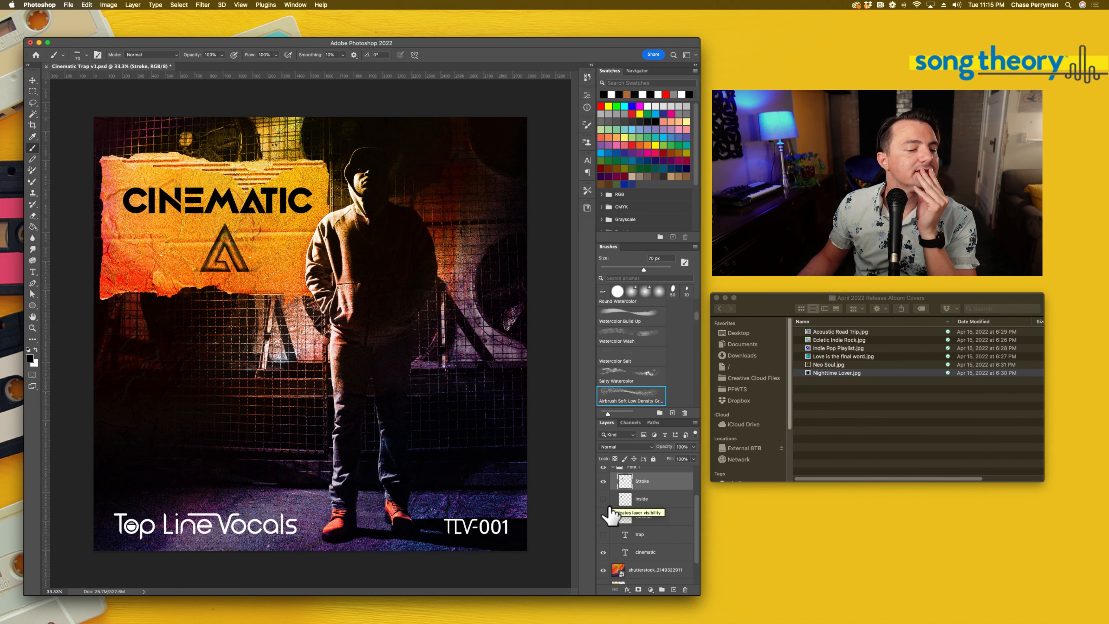
left_click(603, 517)
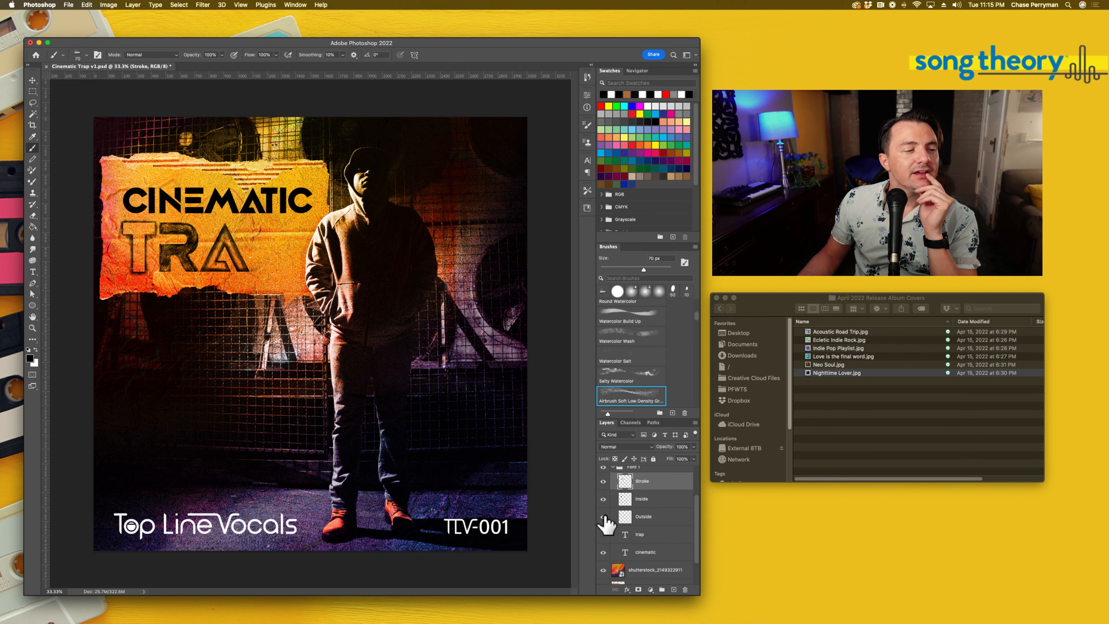